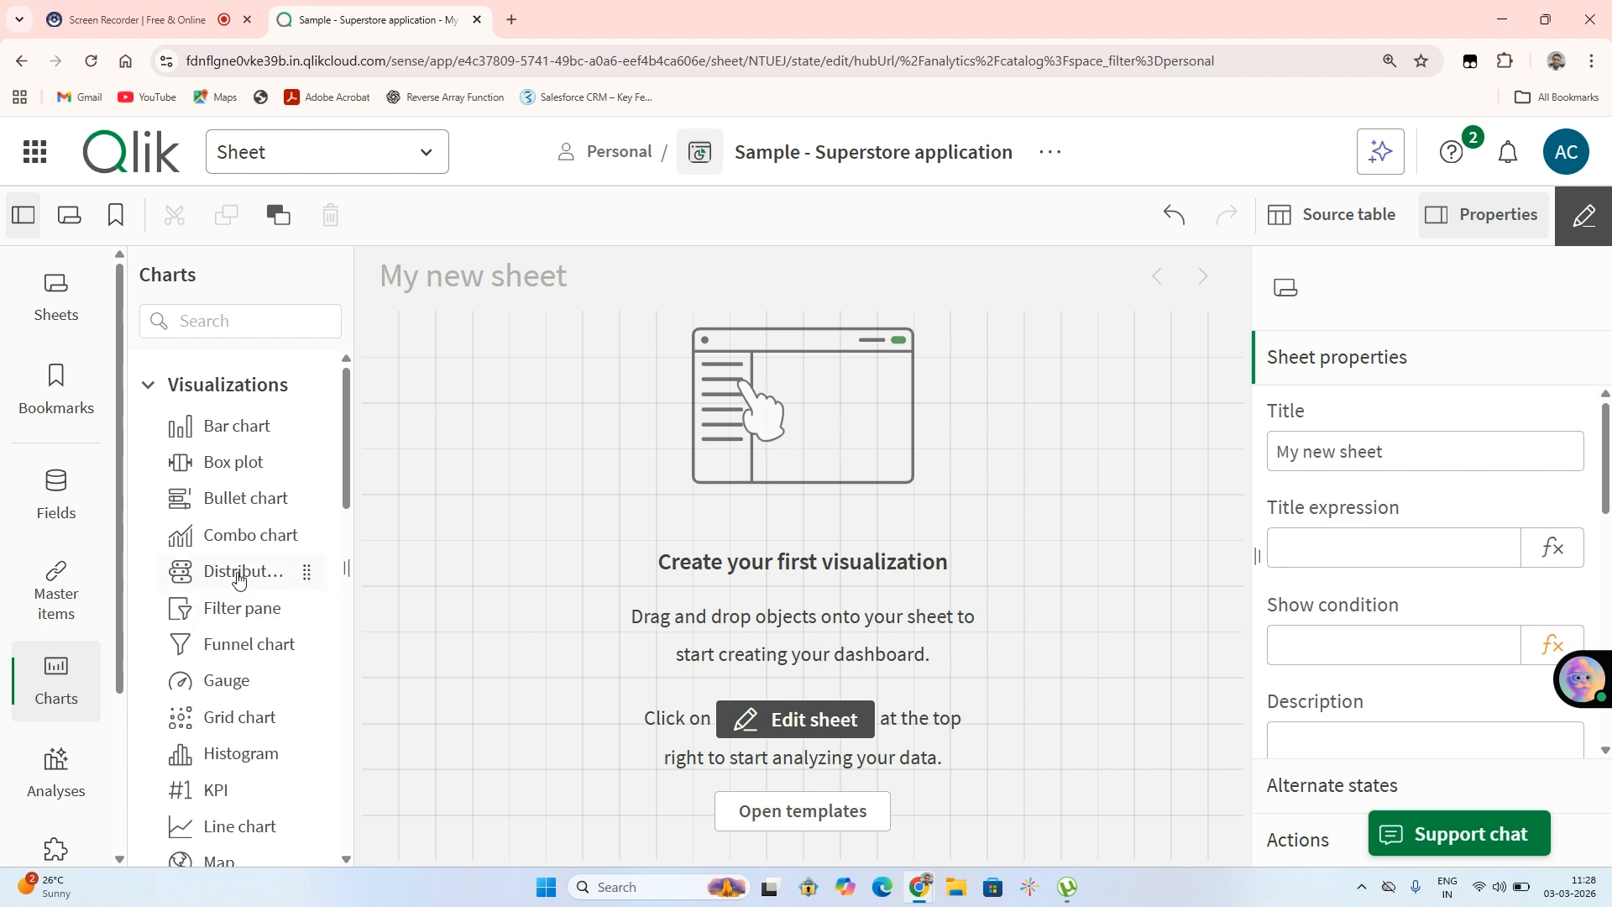
Add a distribution plot to the empty sheet with City as its point dimension.
drag(299, 570, 694, 491)
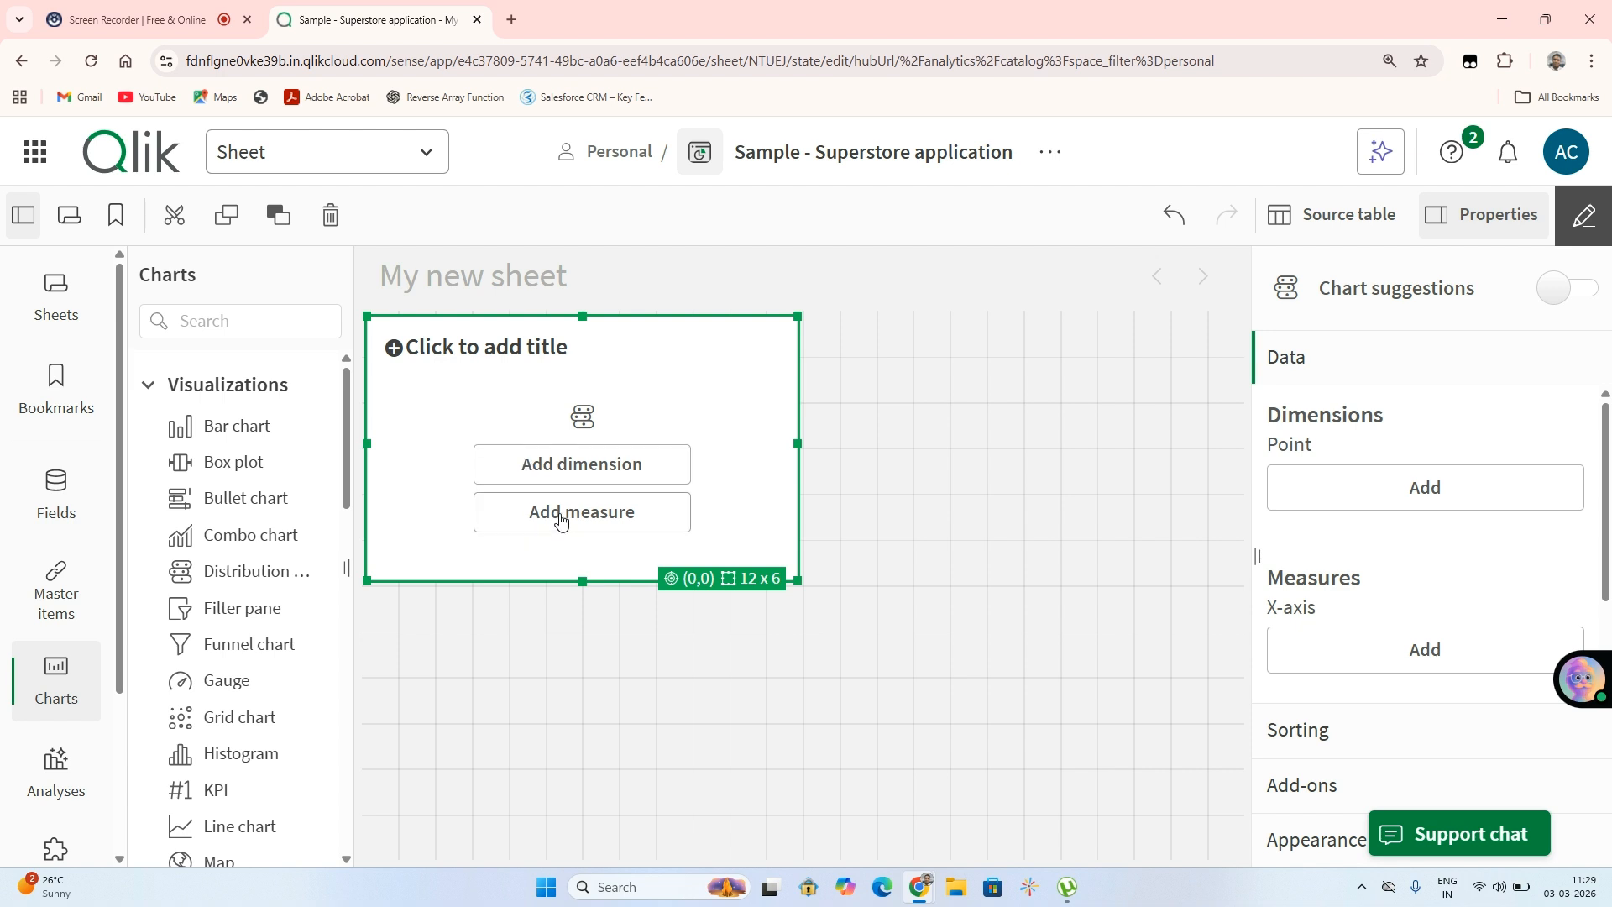
click(597, 466)
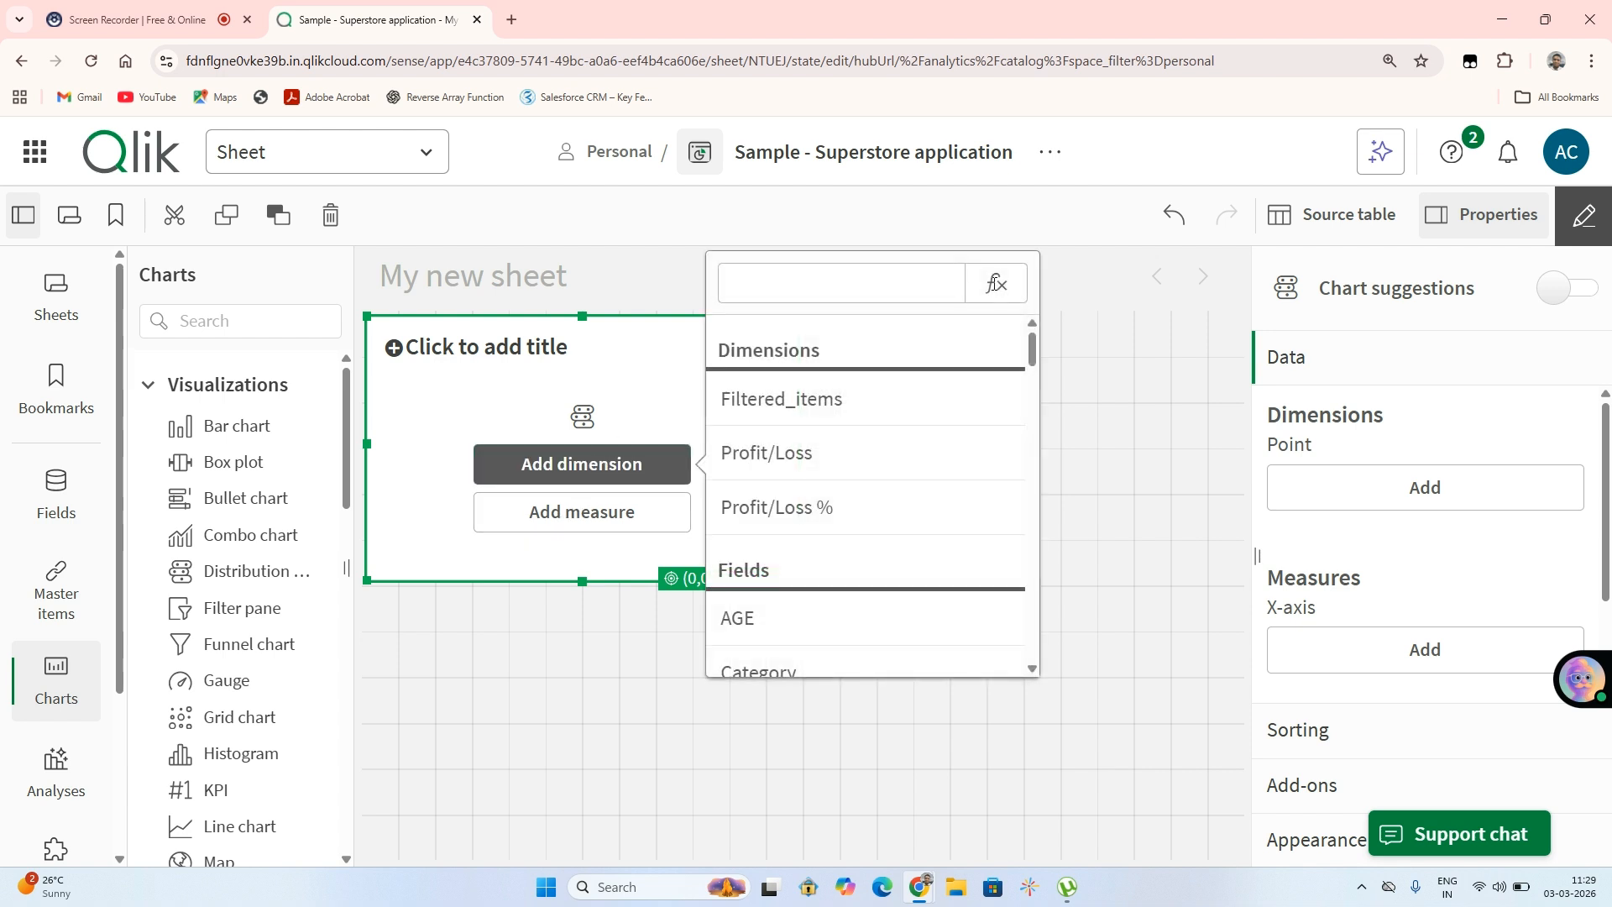
click(895, 282)
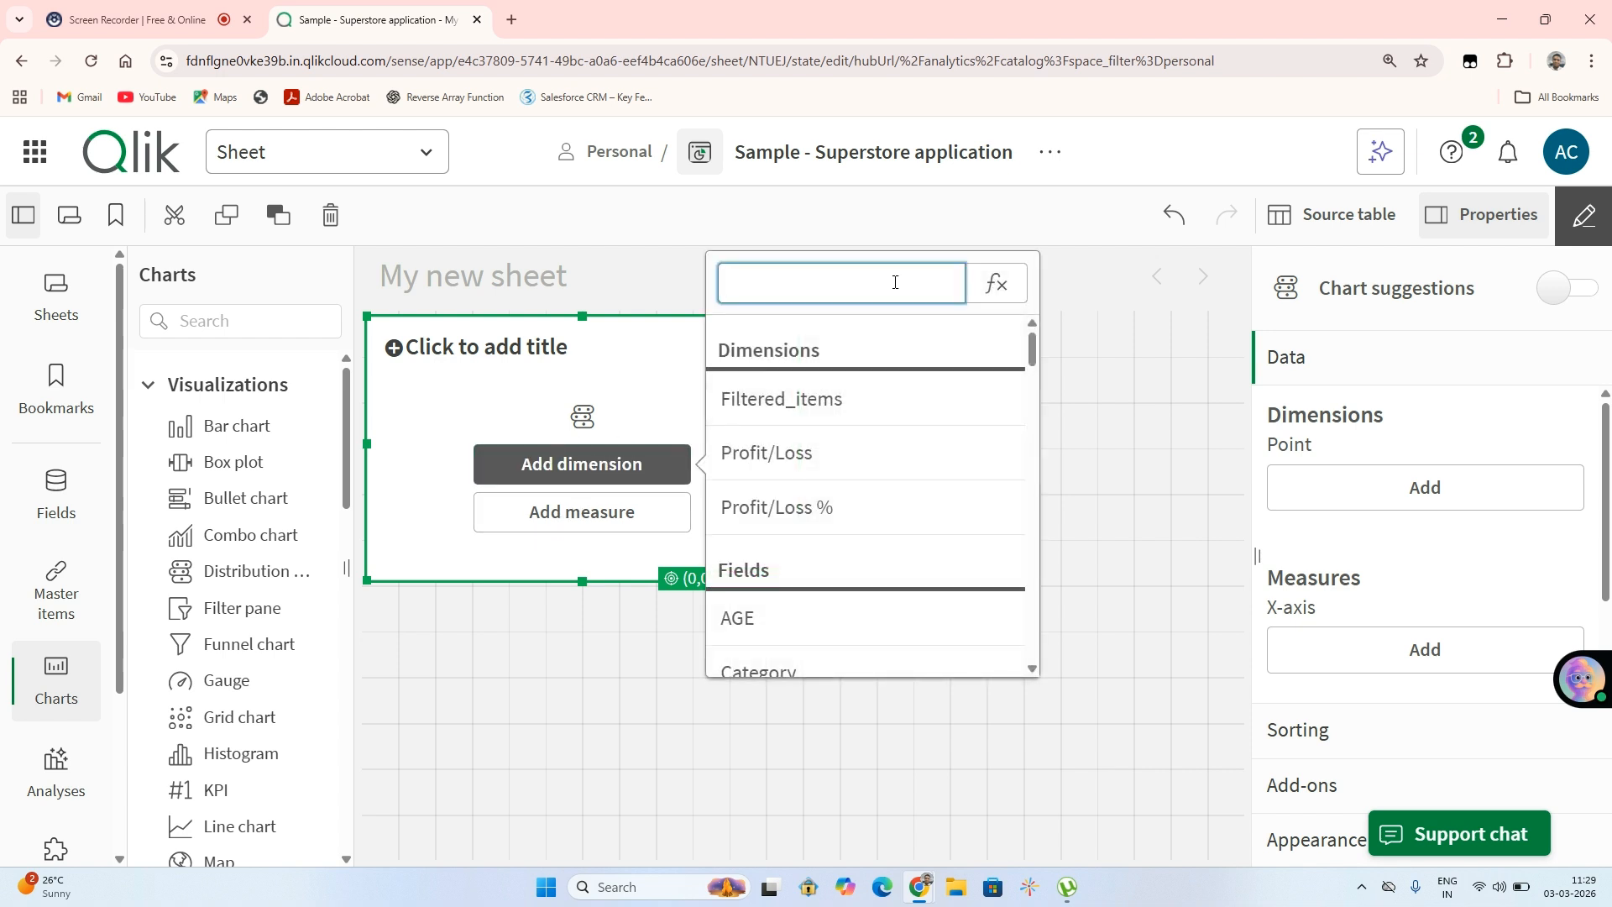
text(City)
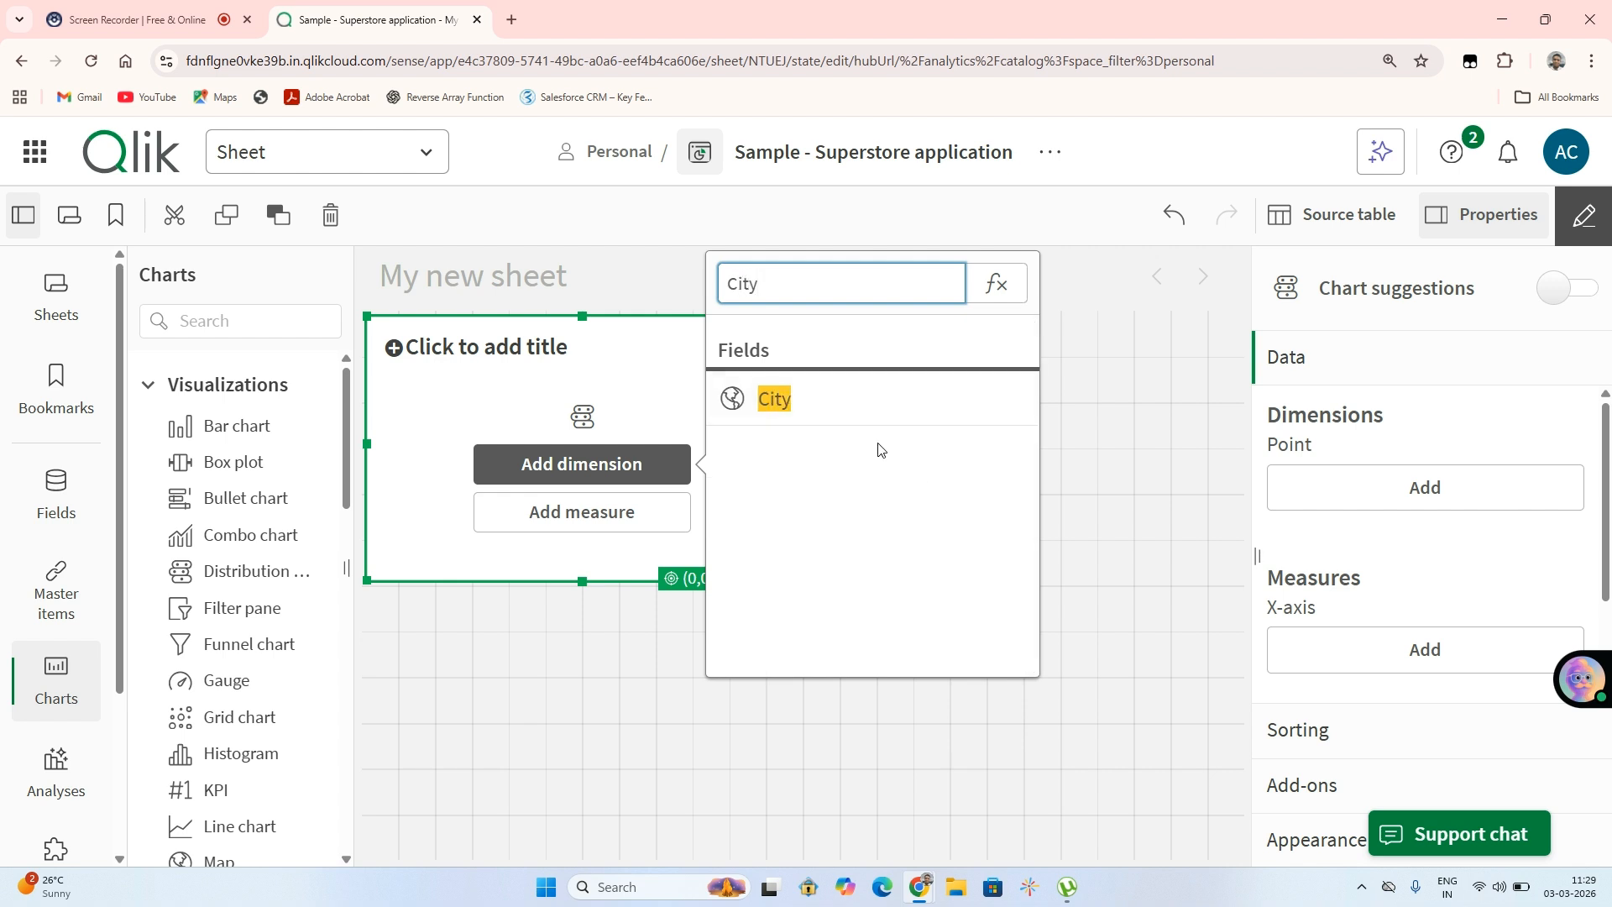
click(842, 397)
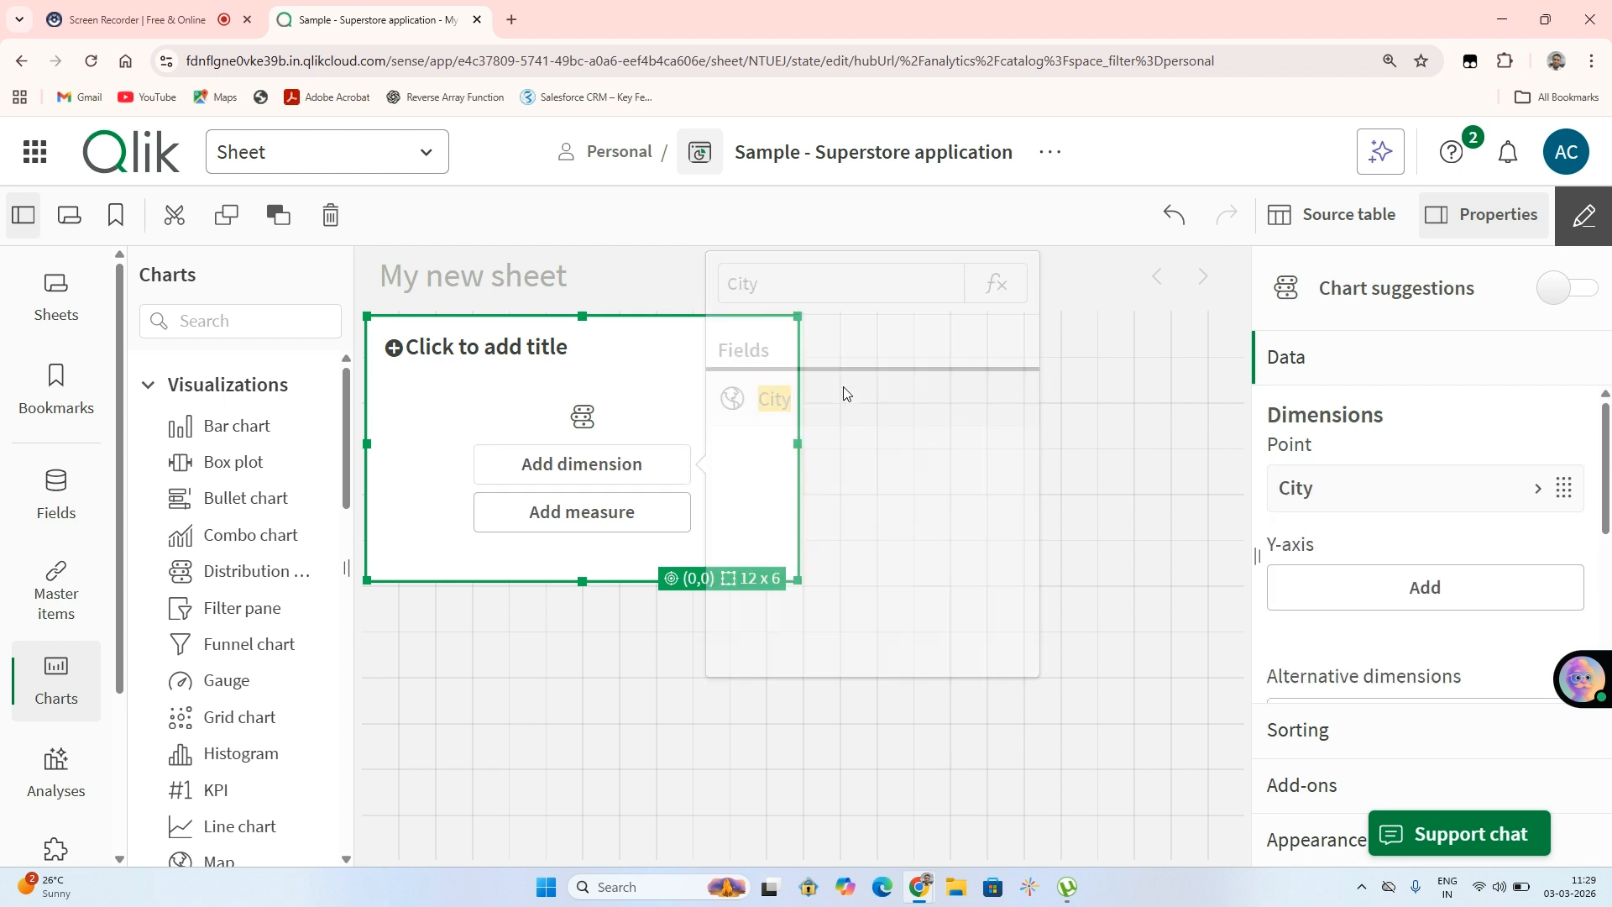
Add Sum(Profit) as the distribution plot's X-axis measure.
click(561, 513)
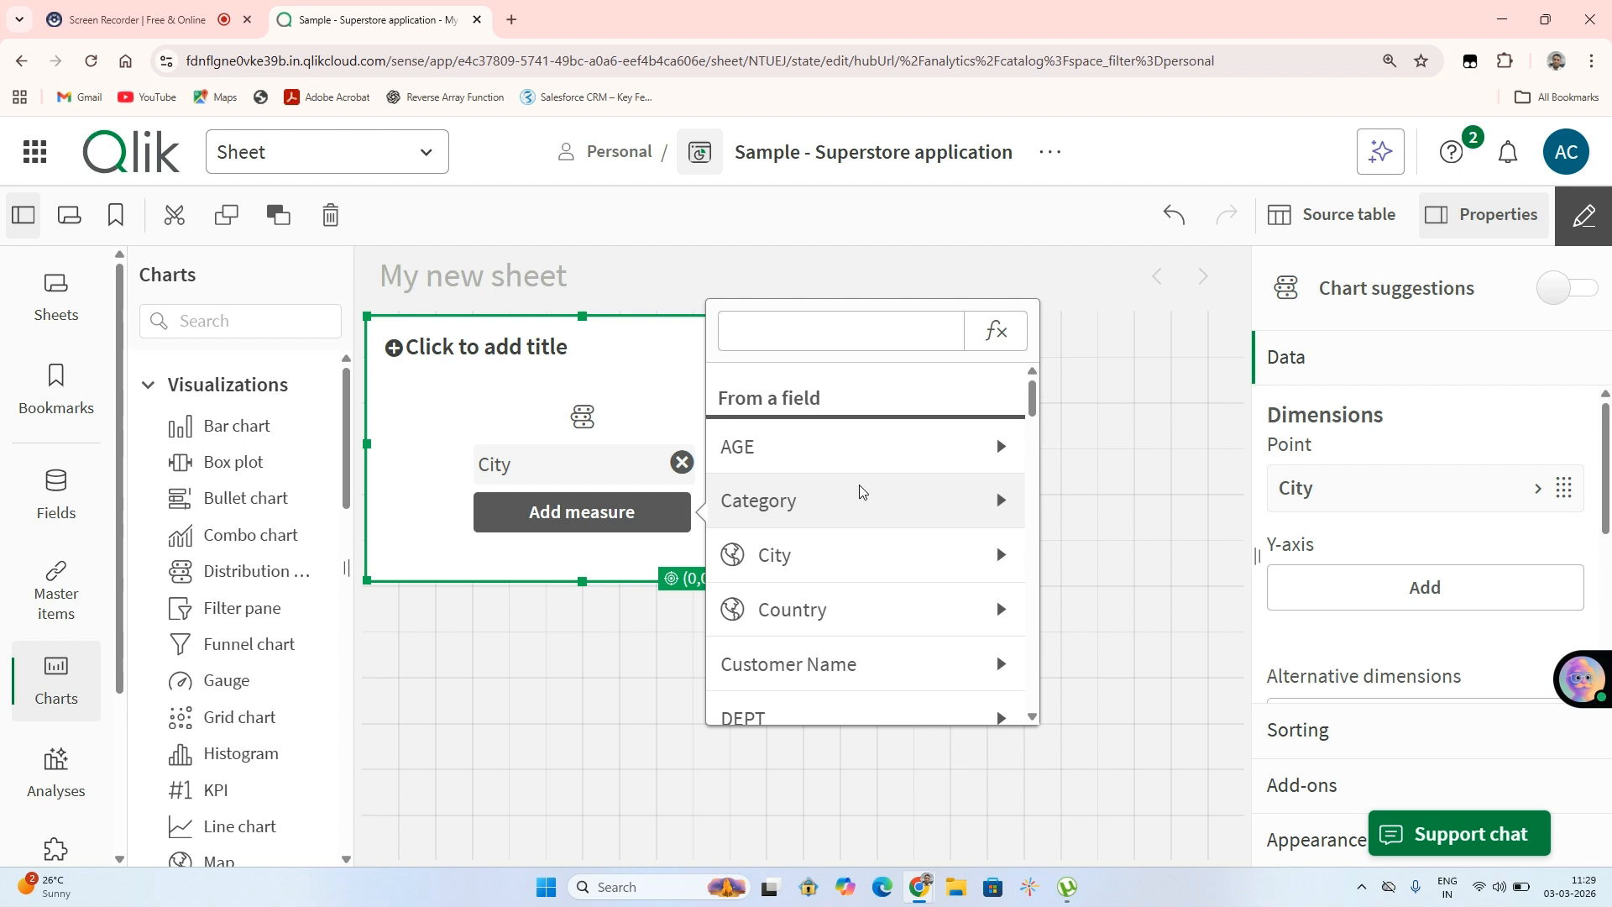
click(833, 327)
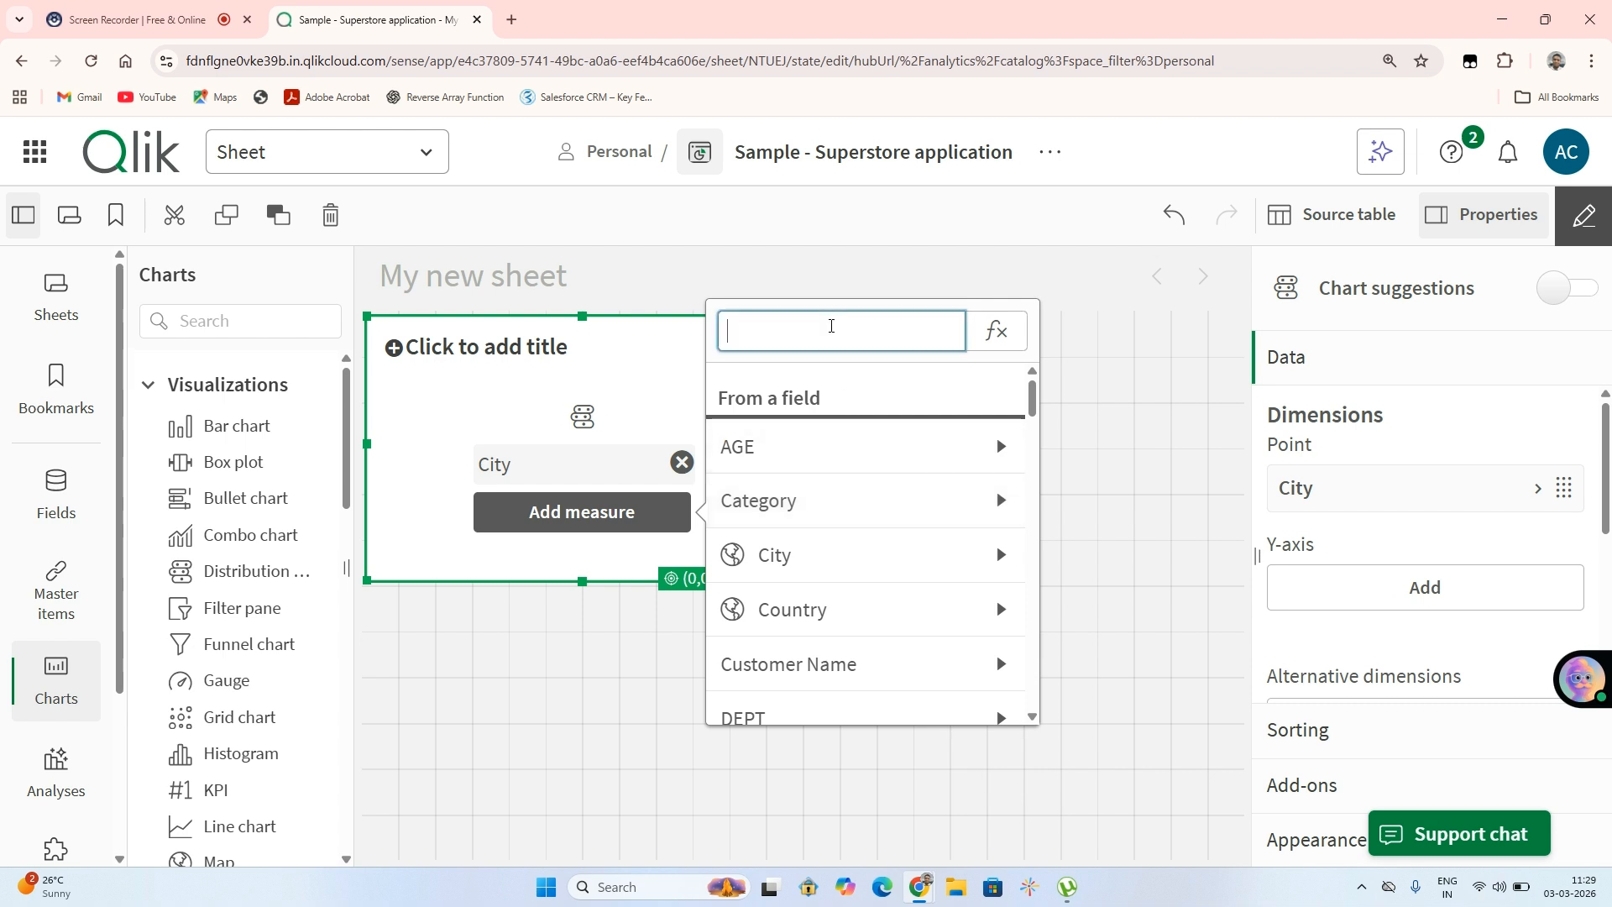
text(Profit)
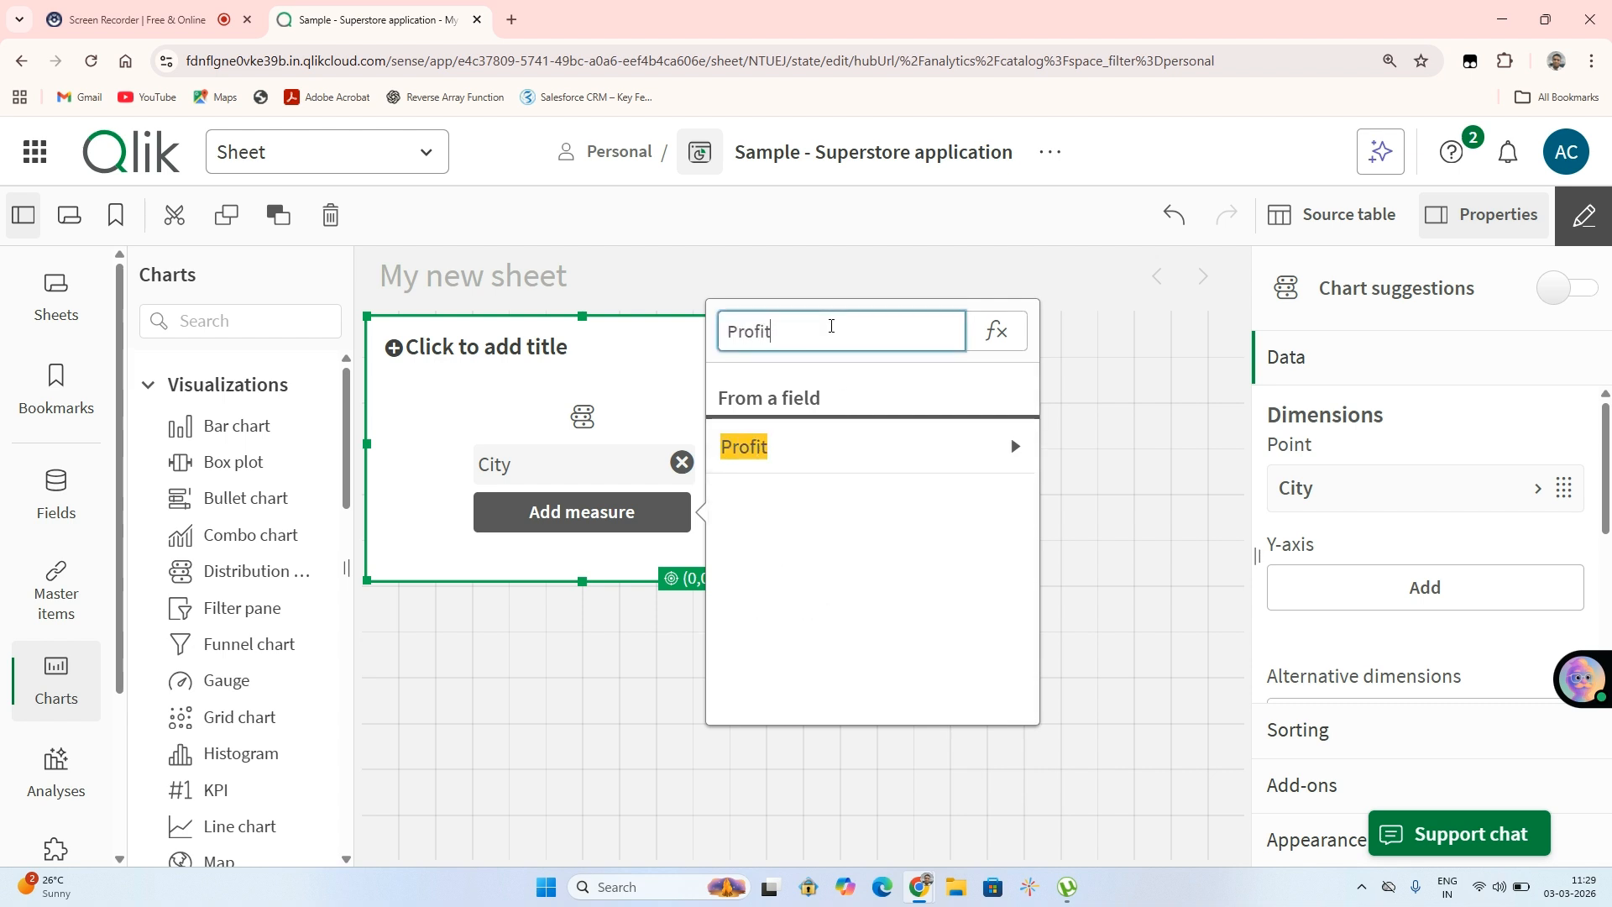
click(873, 453)
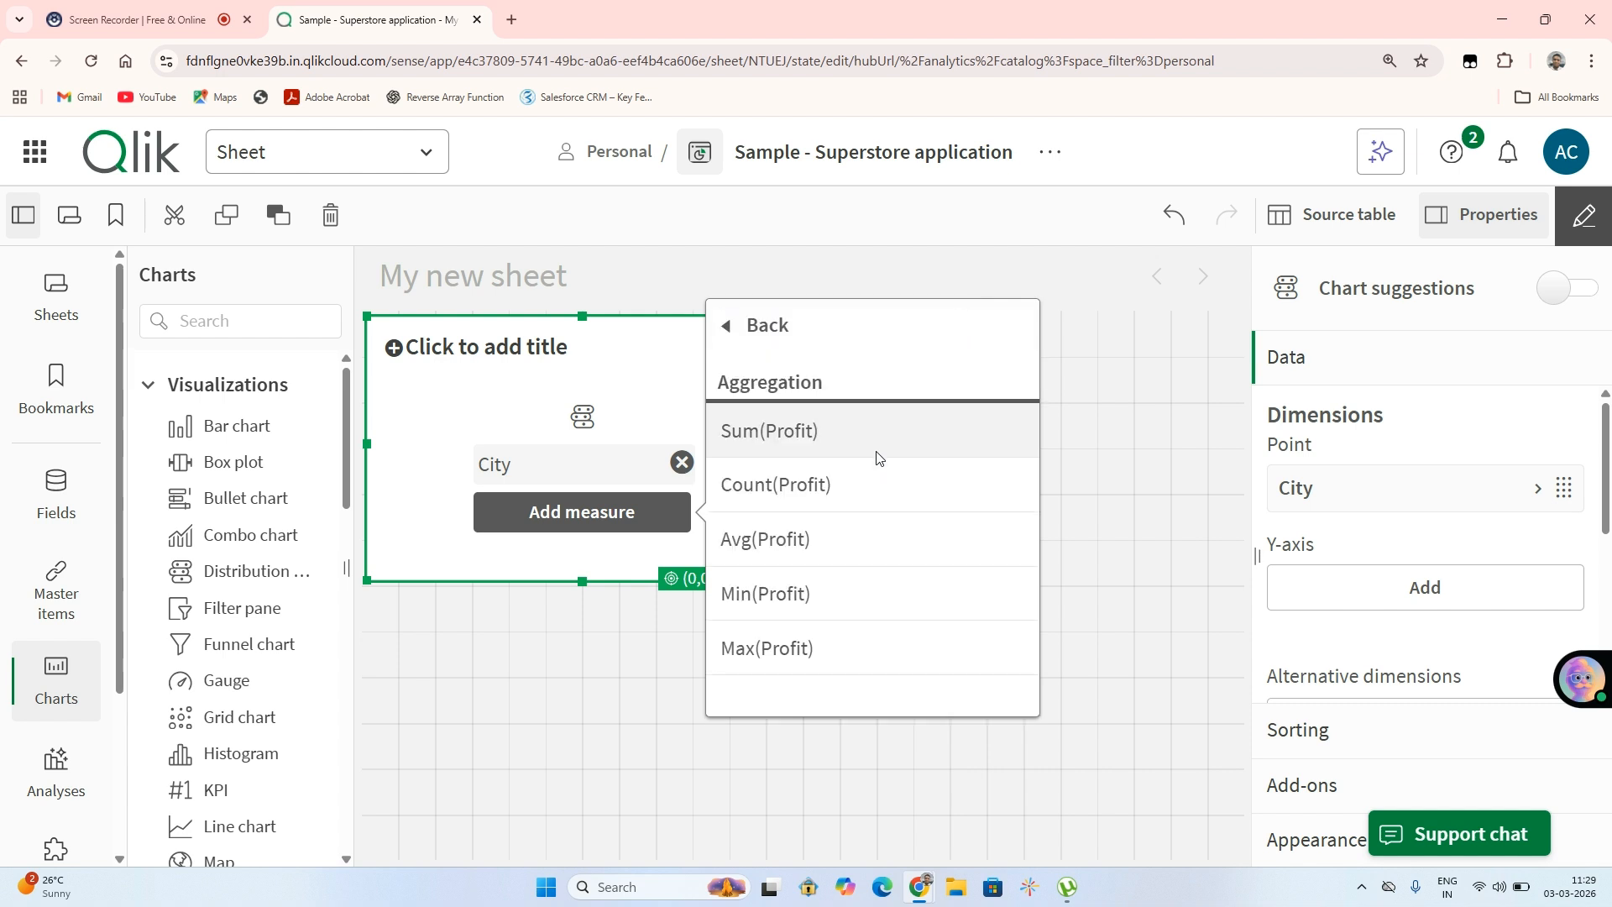
click(804, 430)
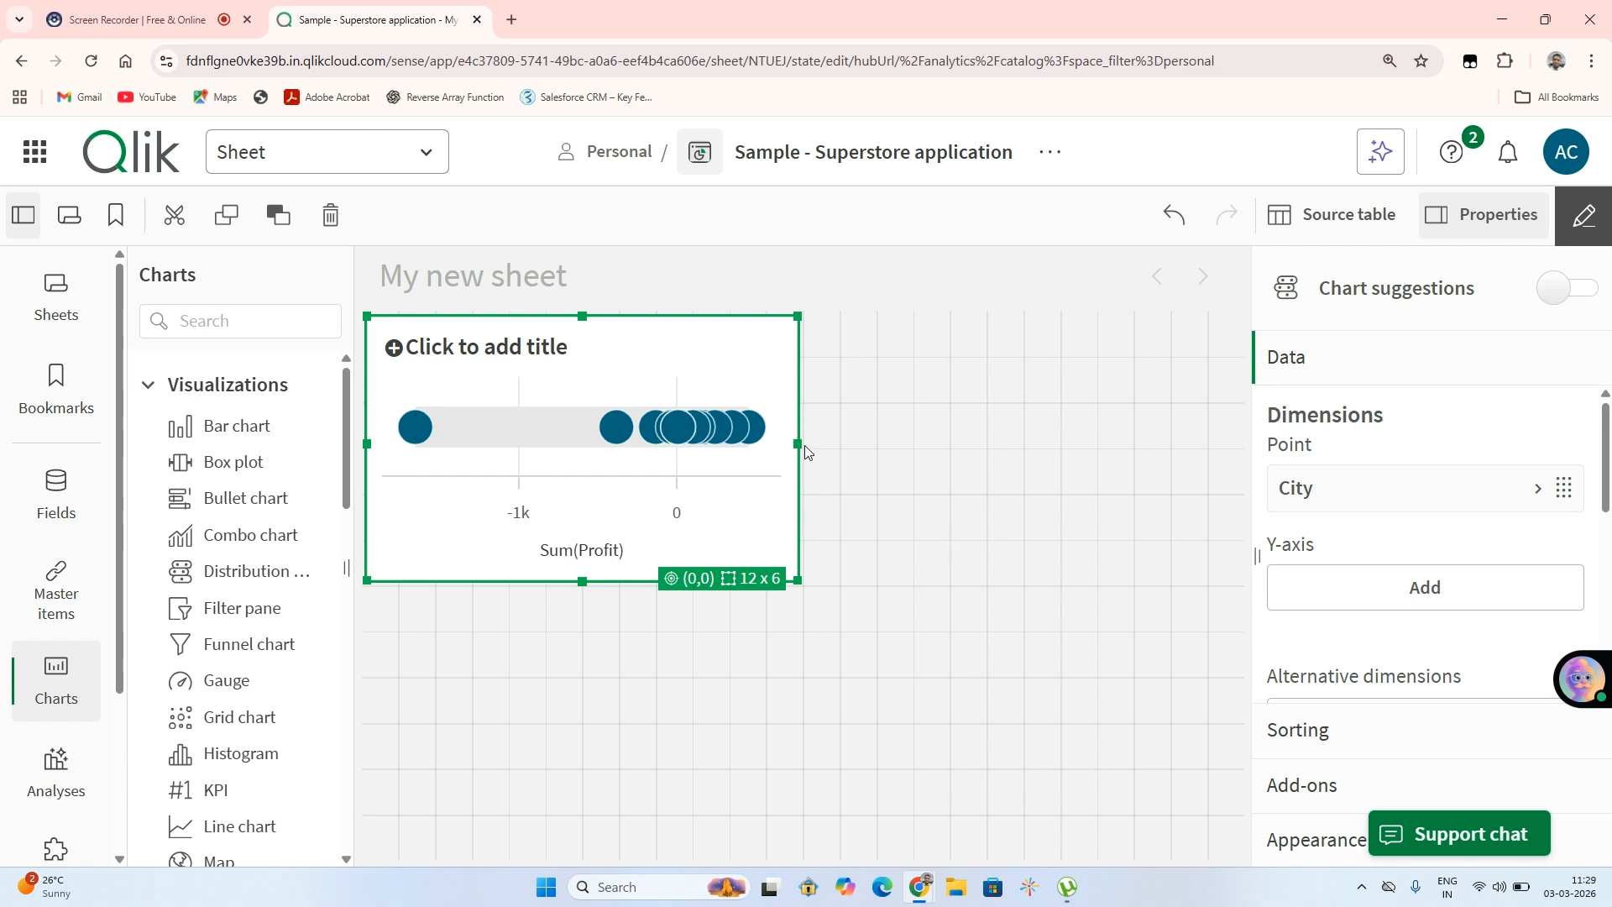
Enlarge the distribution plot to 22 x 11 grid cells, keeping its upper-left corner at (0,0).
drag(804, 445, 1158, 445)
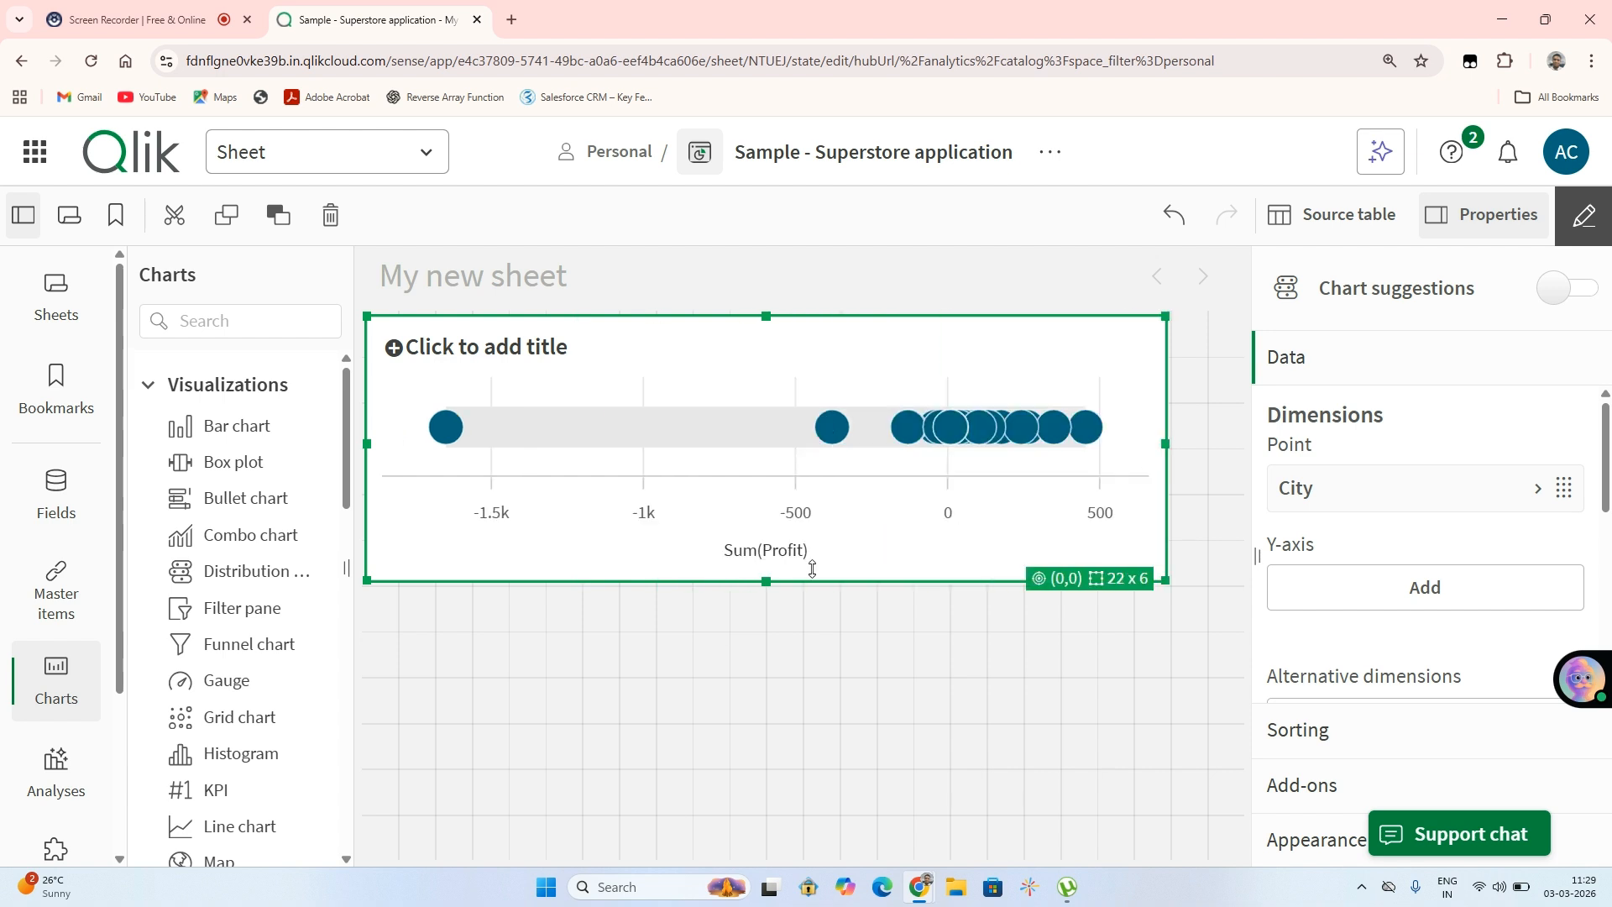
click(769, 582)
click(763, 560)
drag(763, 580, 749, 835)
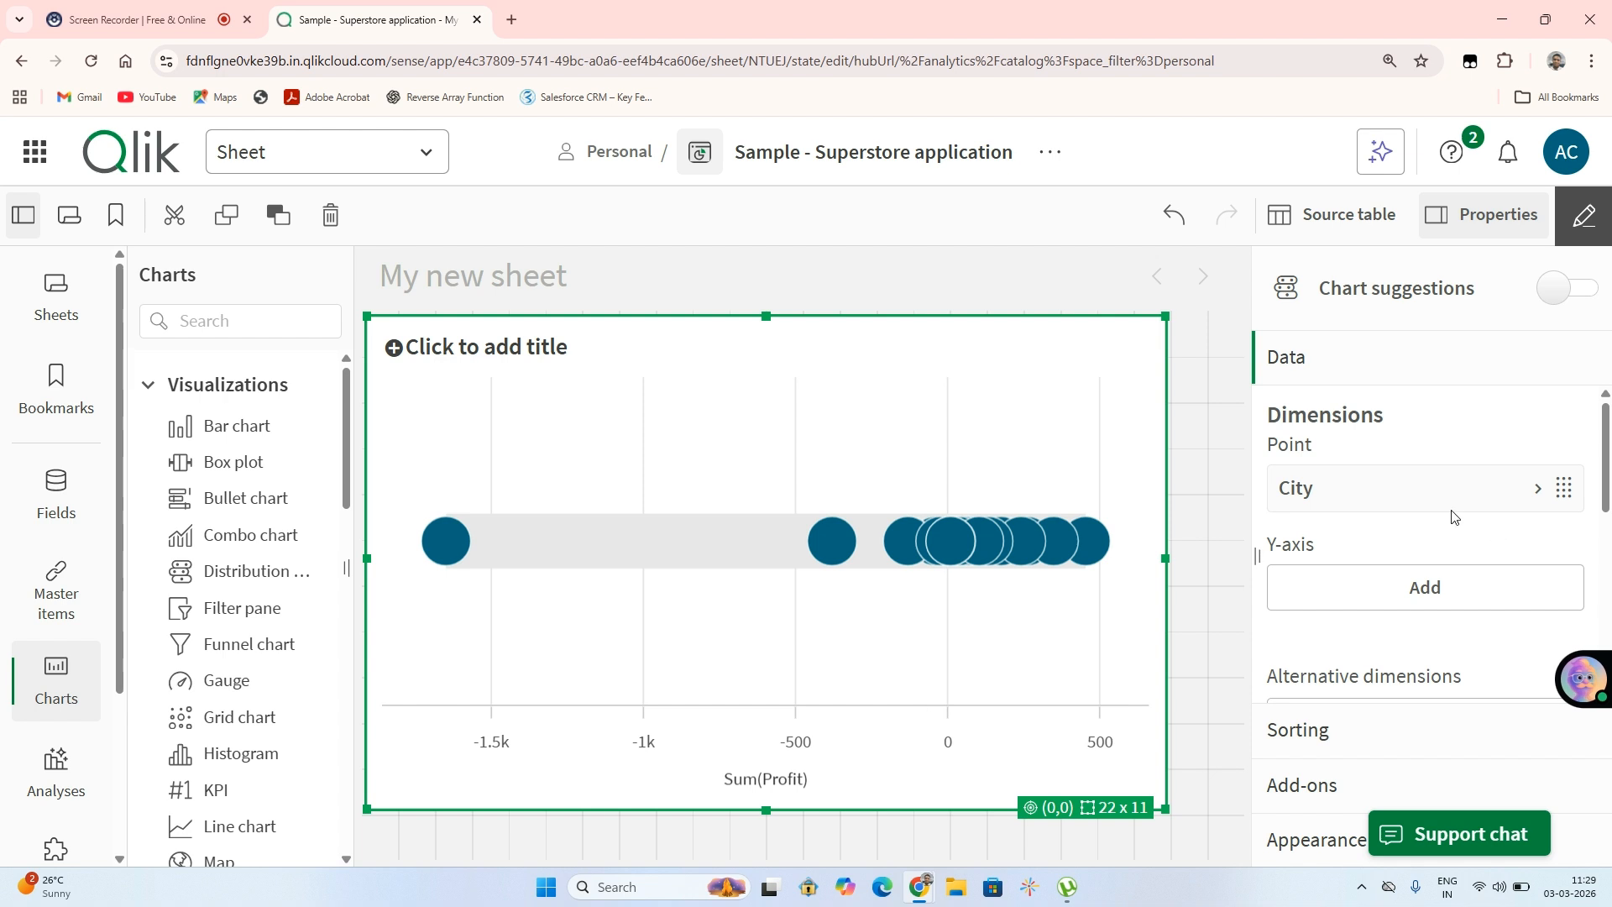
Add City as the distribution plot's Y-axis dimension.
click(1374, 598)
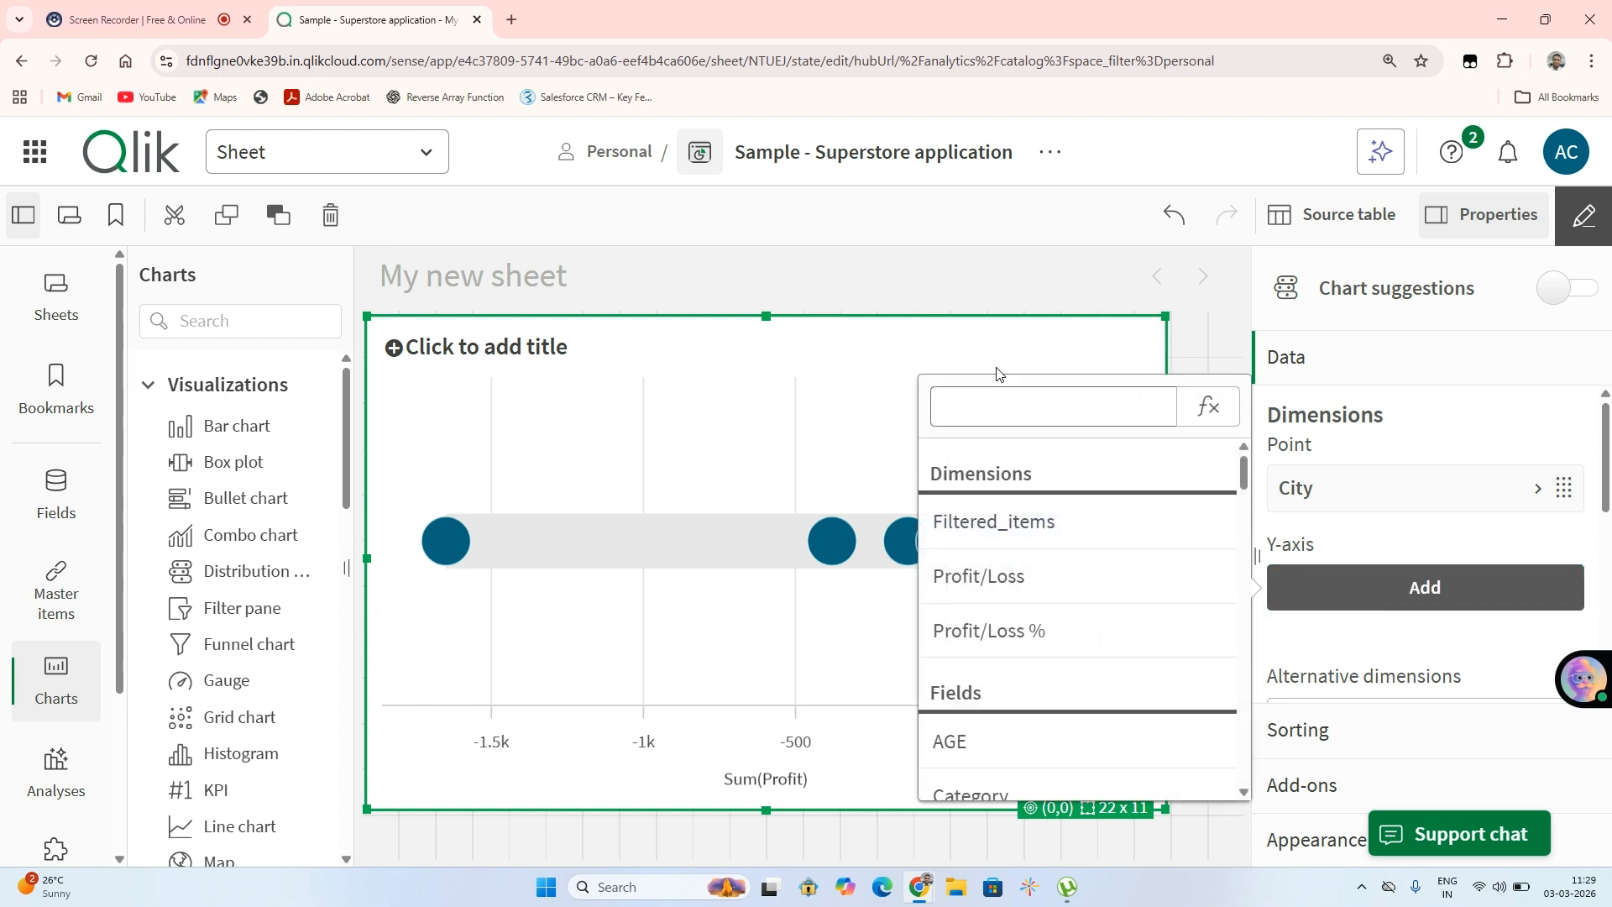
click(997, 401)
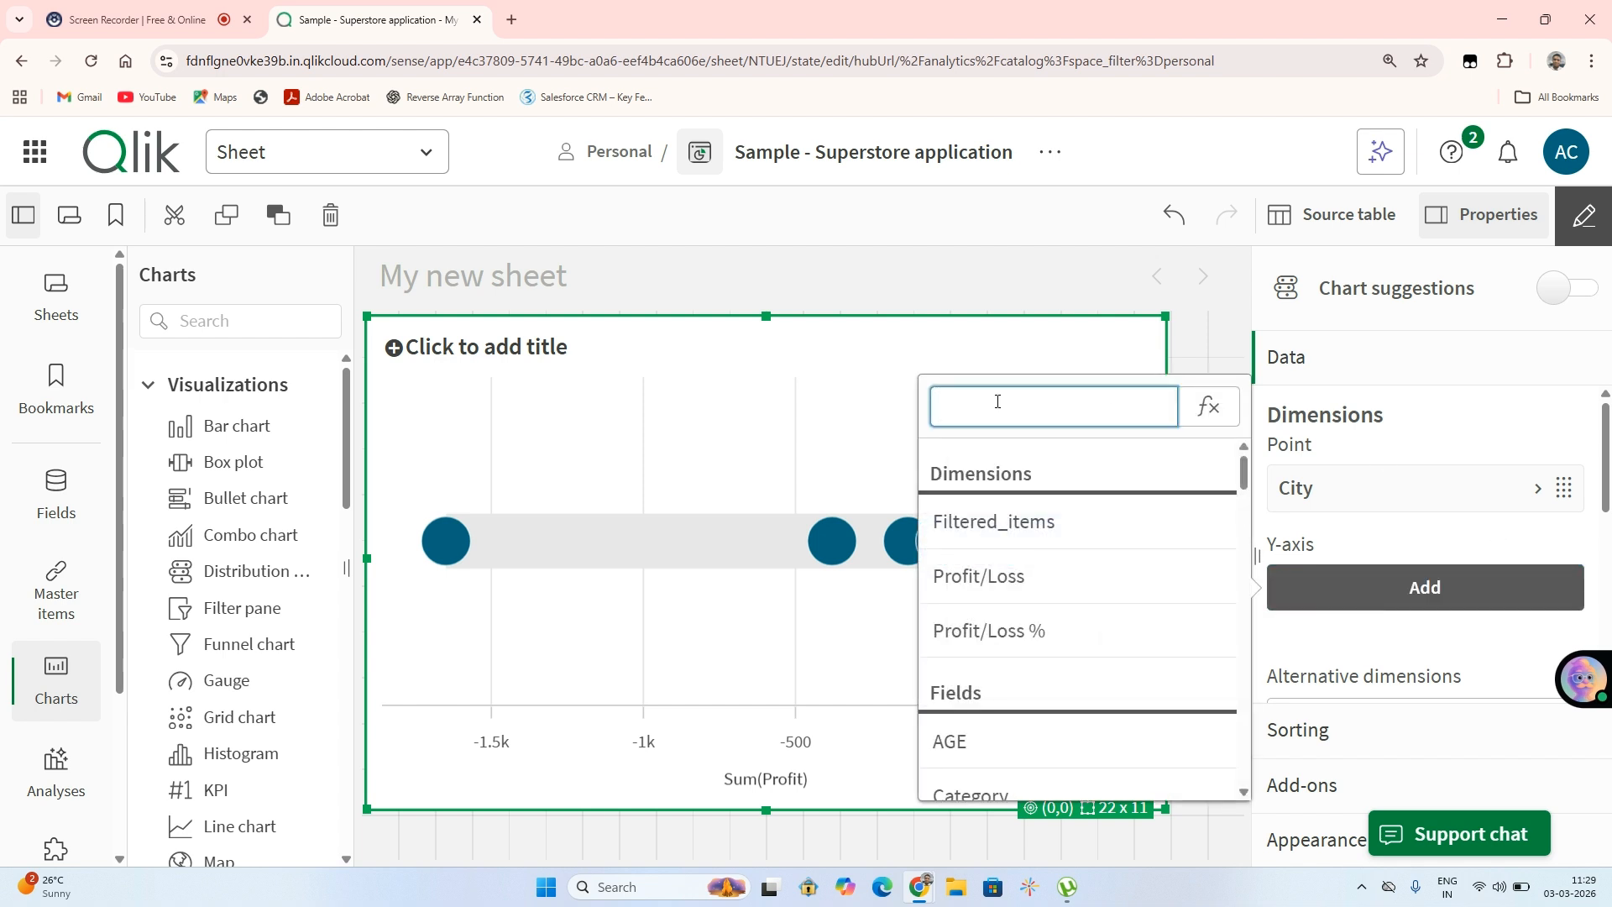
text(City)
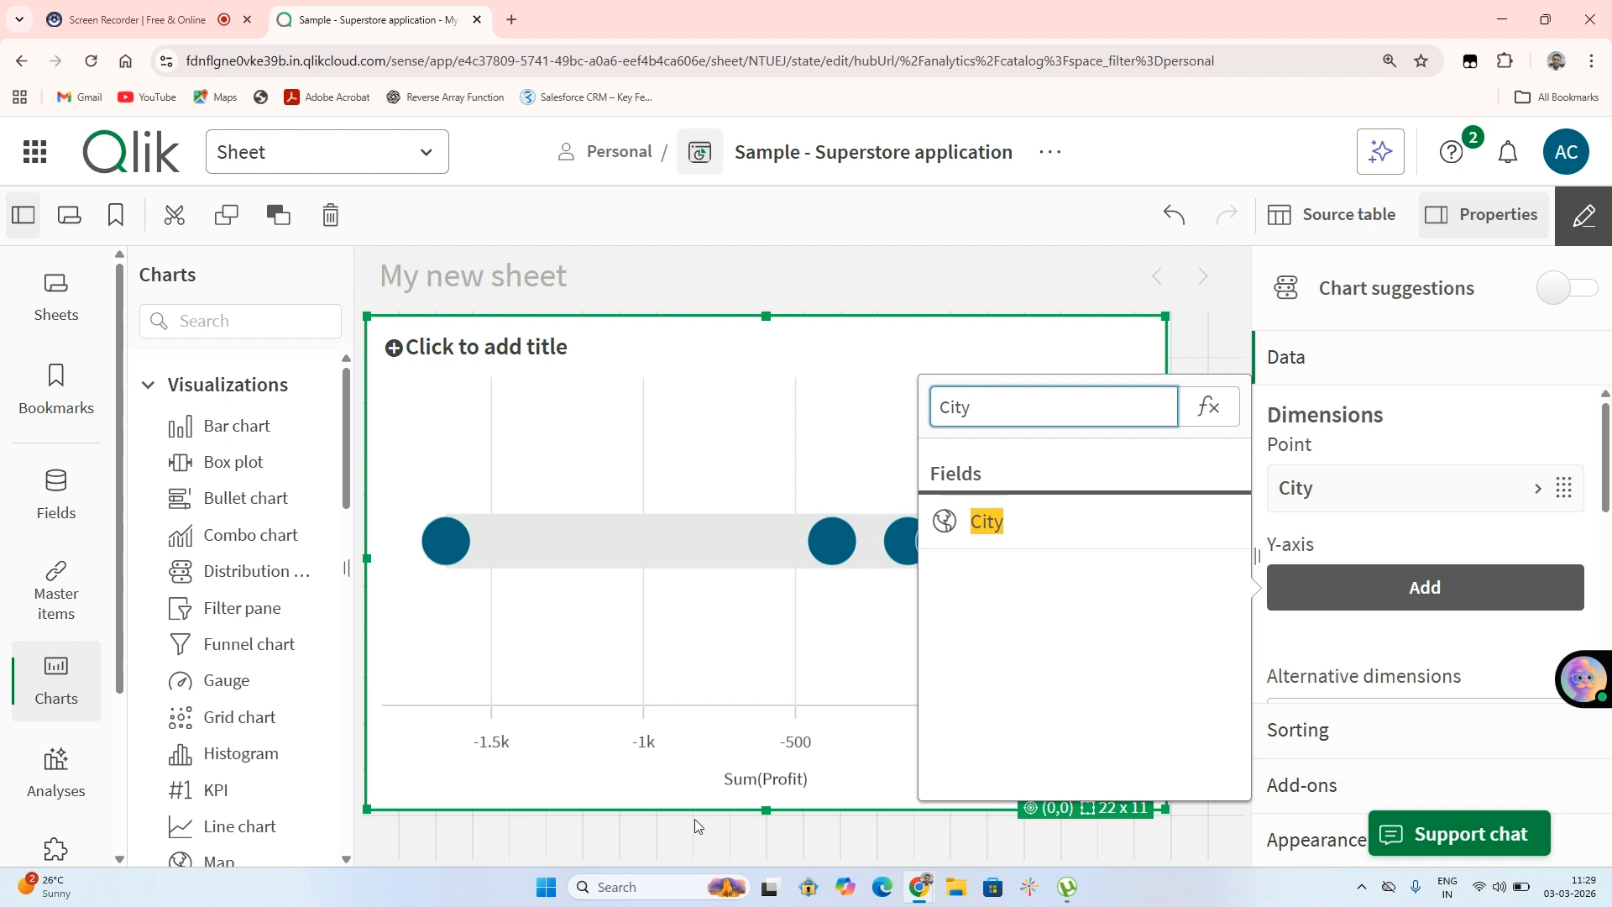
click(1004, 512)
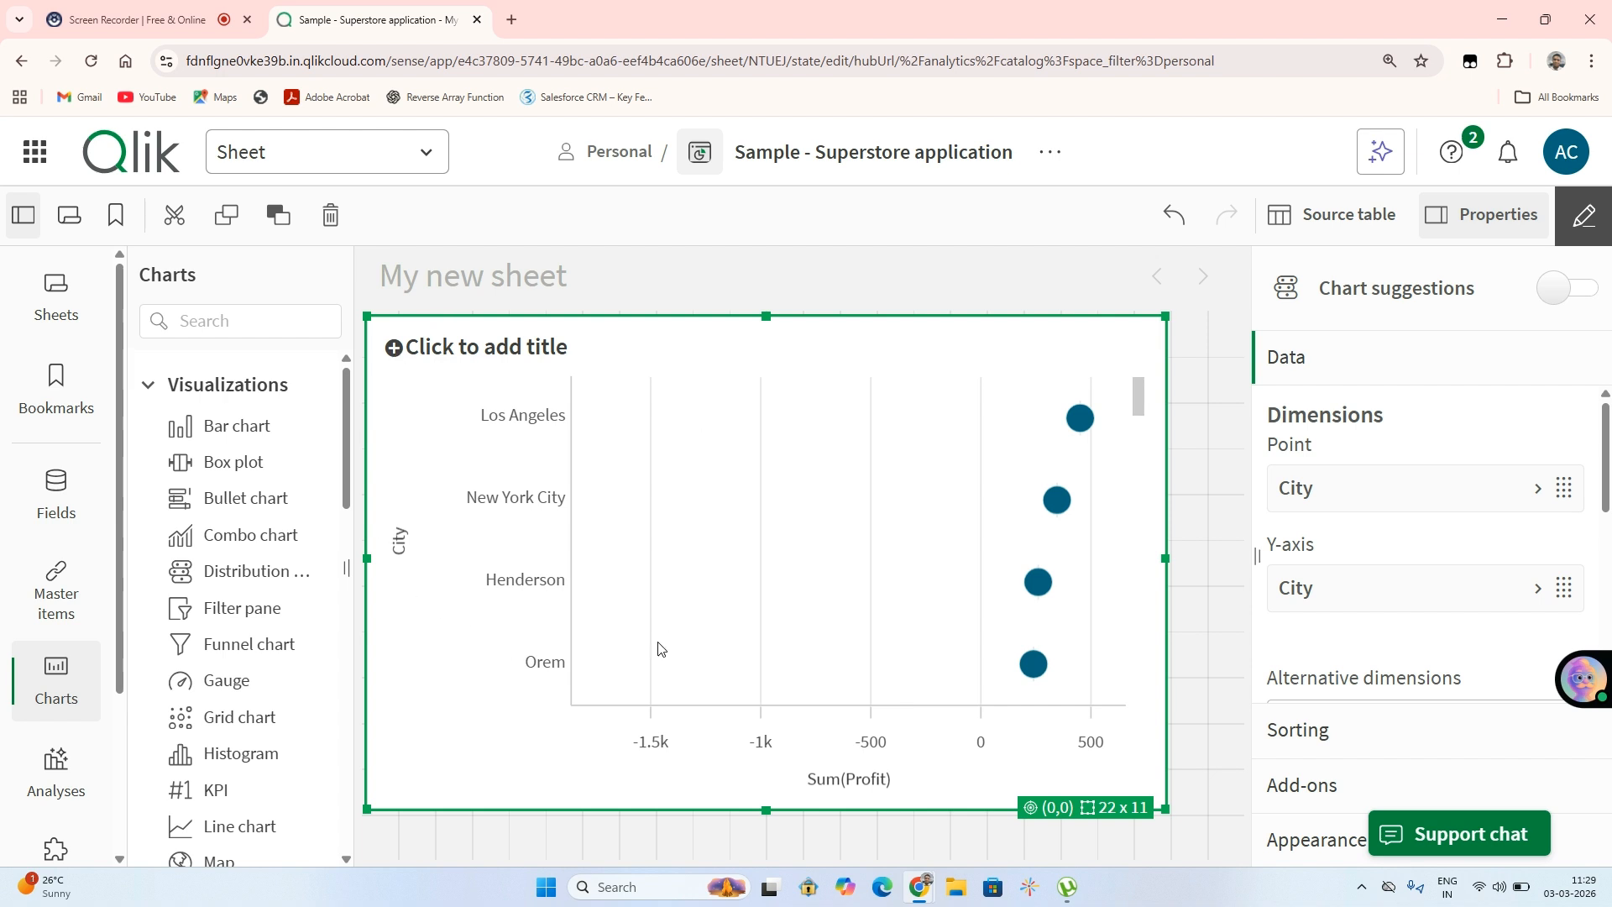
Examine the profit points of all cities from first to last outside edit mode, and return to editing the sheet.
scroll(1335, 600, down, 2)
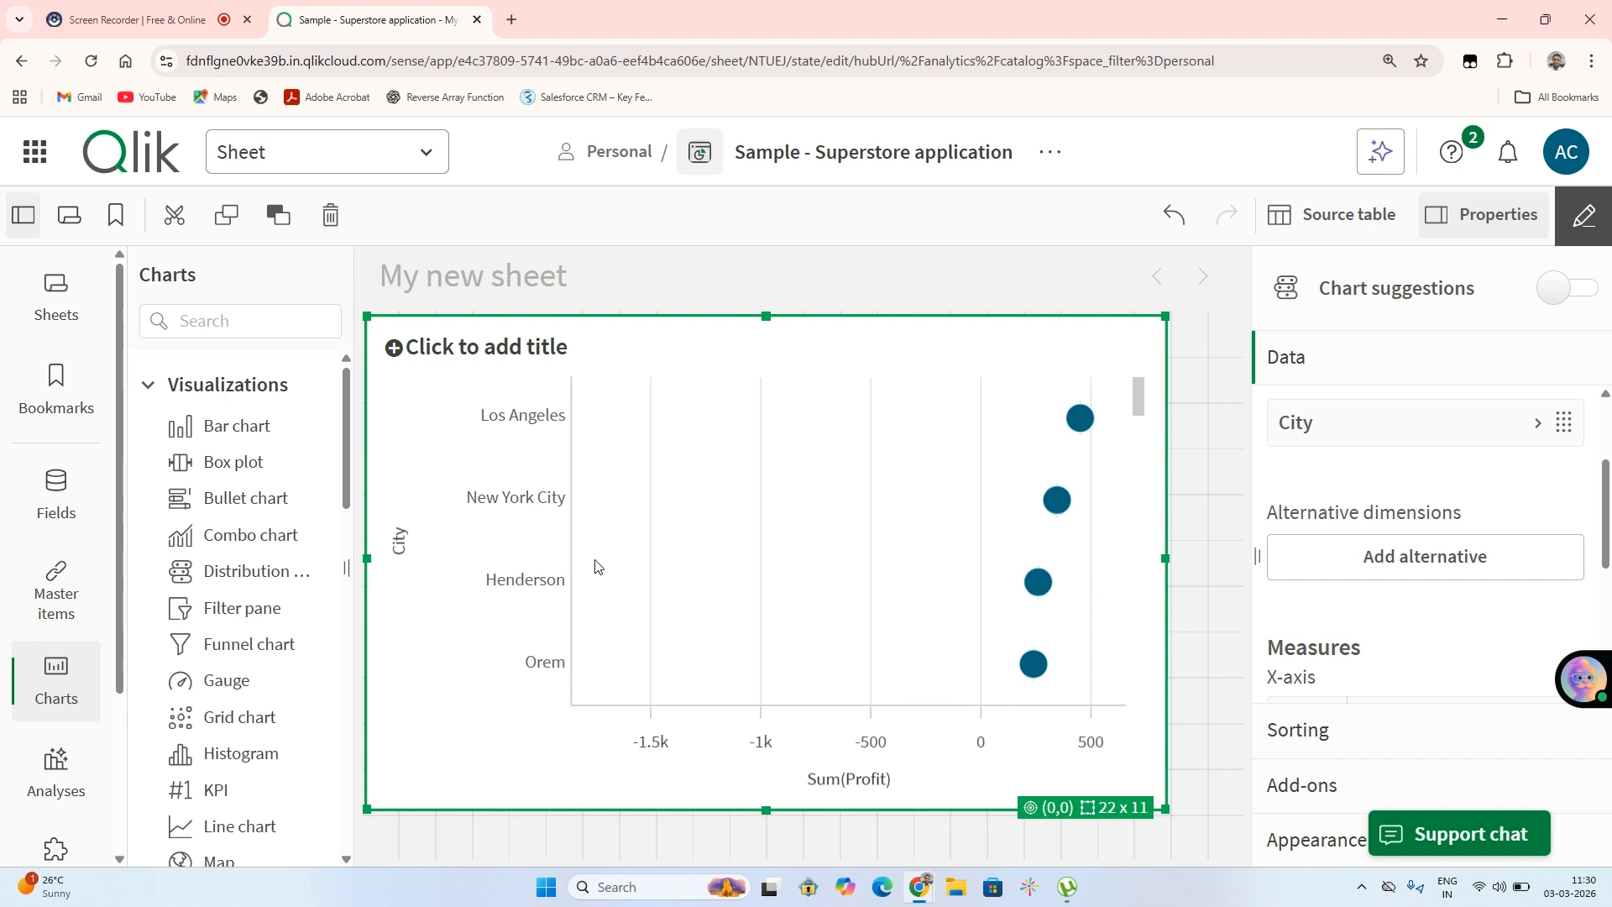
click(1583, 217)
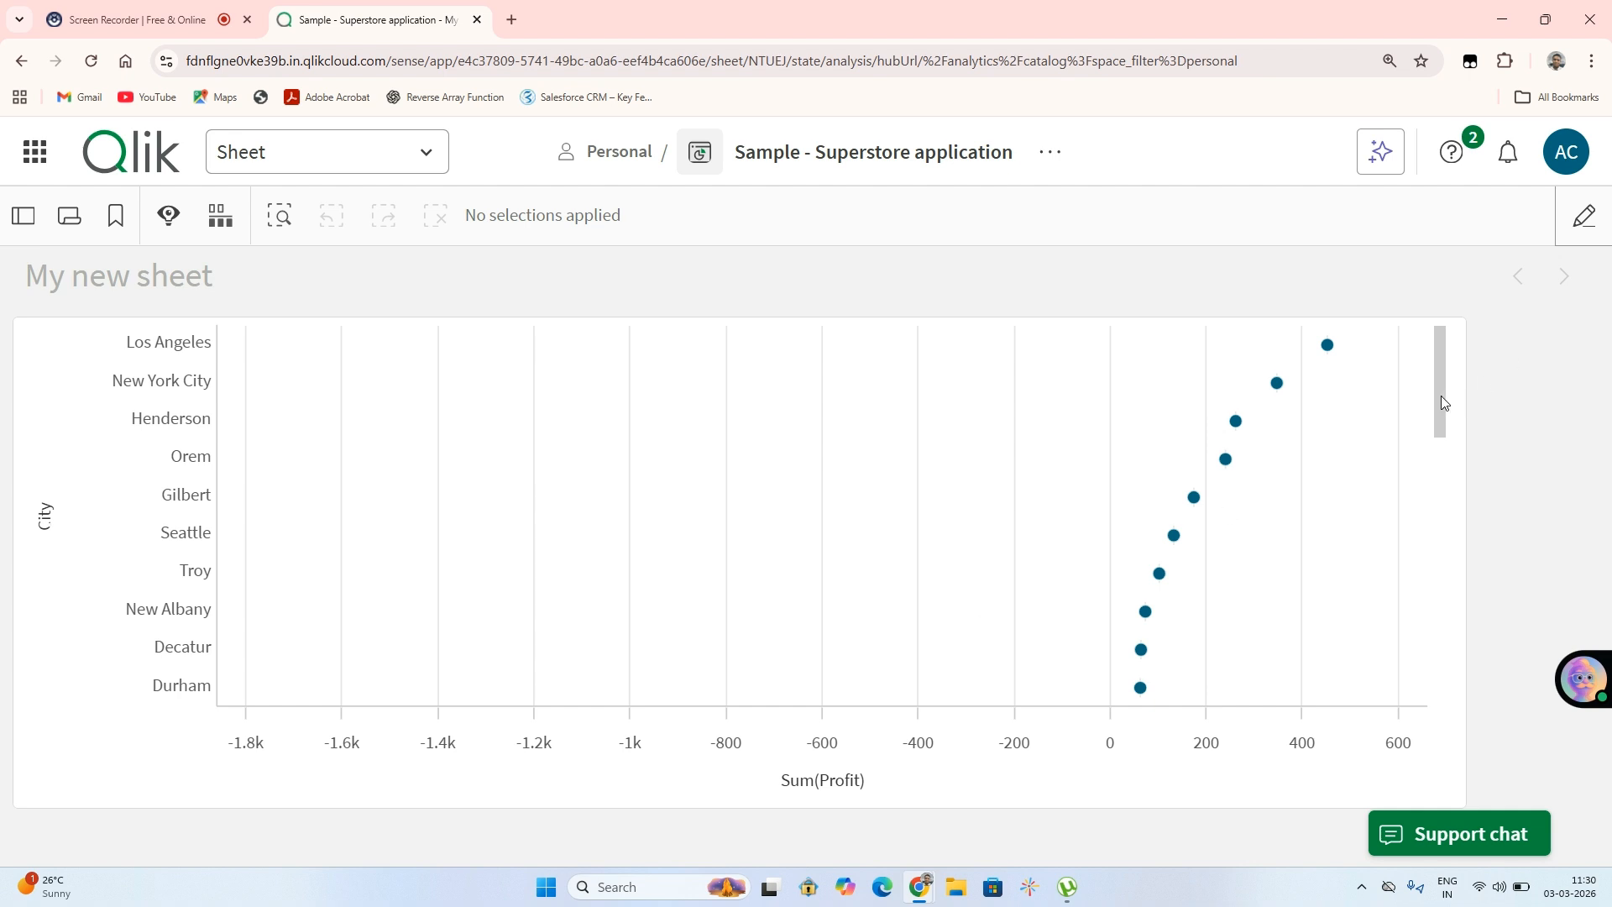
drag(1443, 395, 1386, 730)
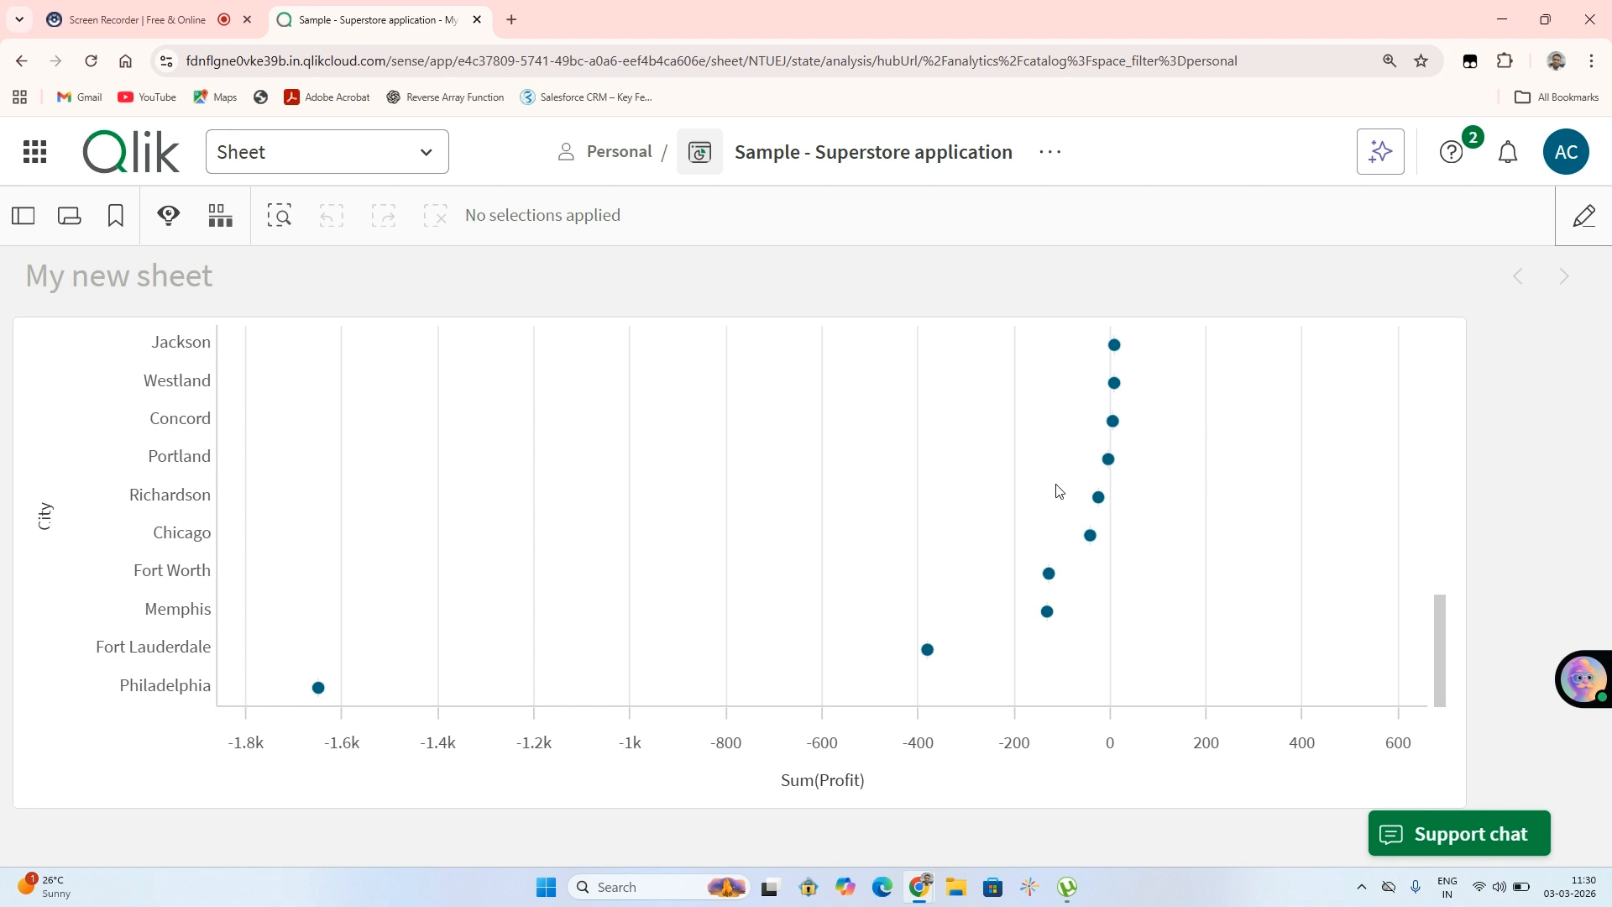
scroll(1059, 491, up, 10)
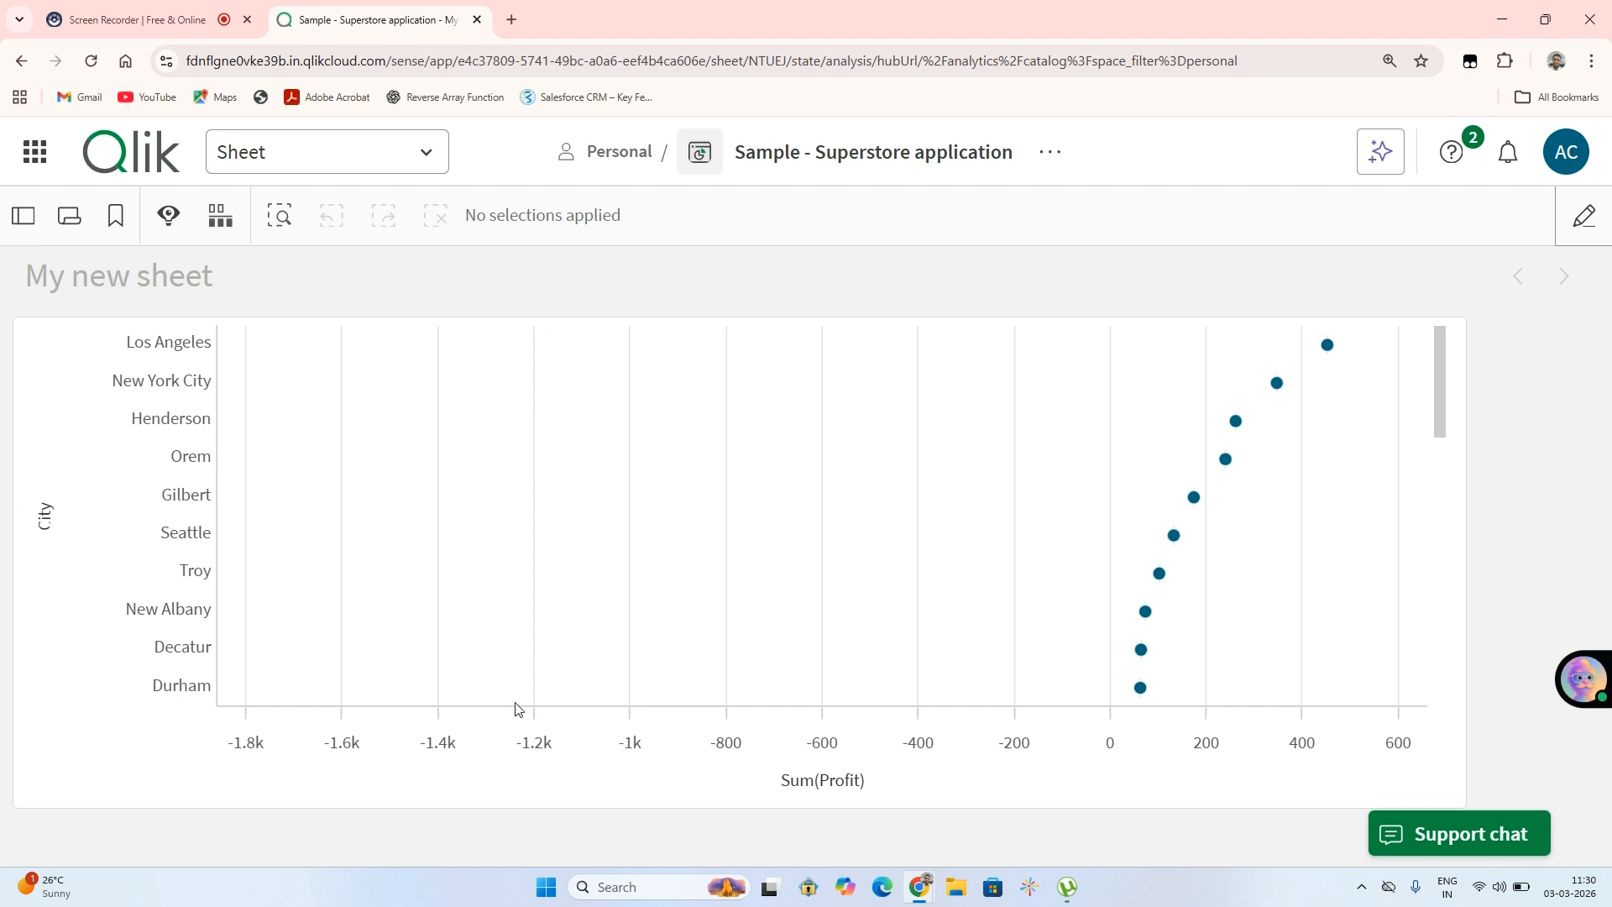
scroll(515, 709, down, 10)
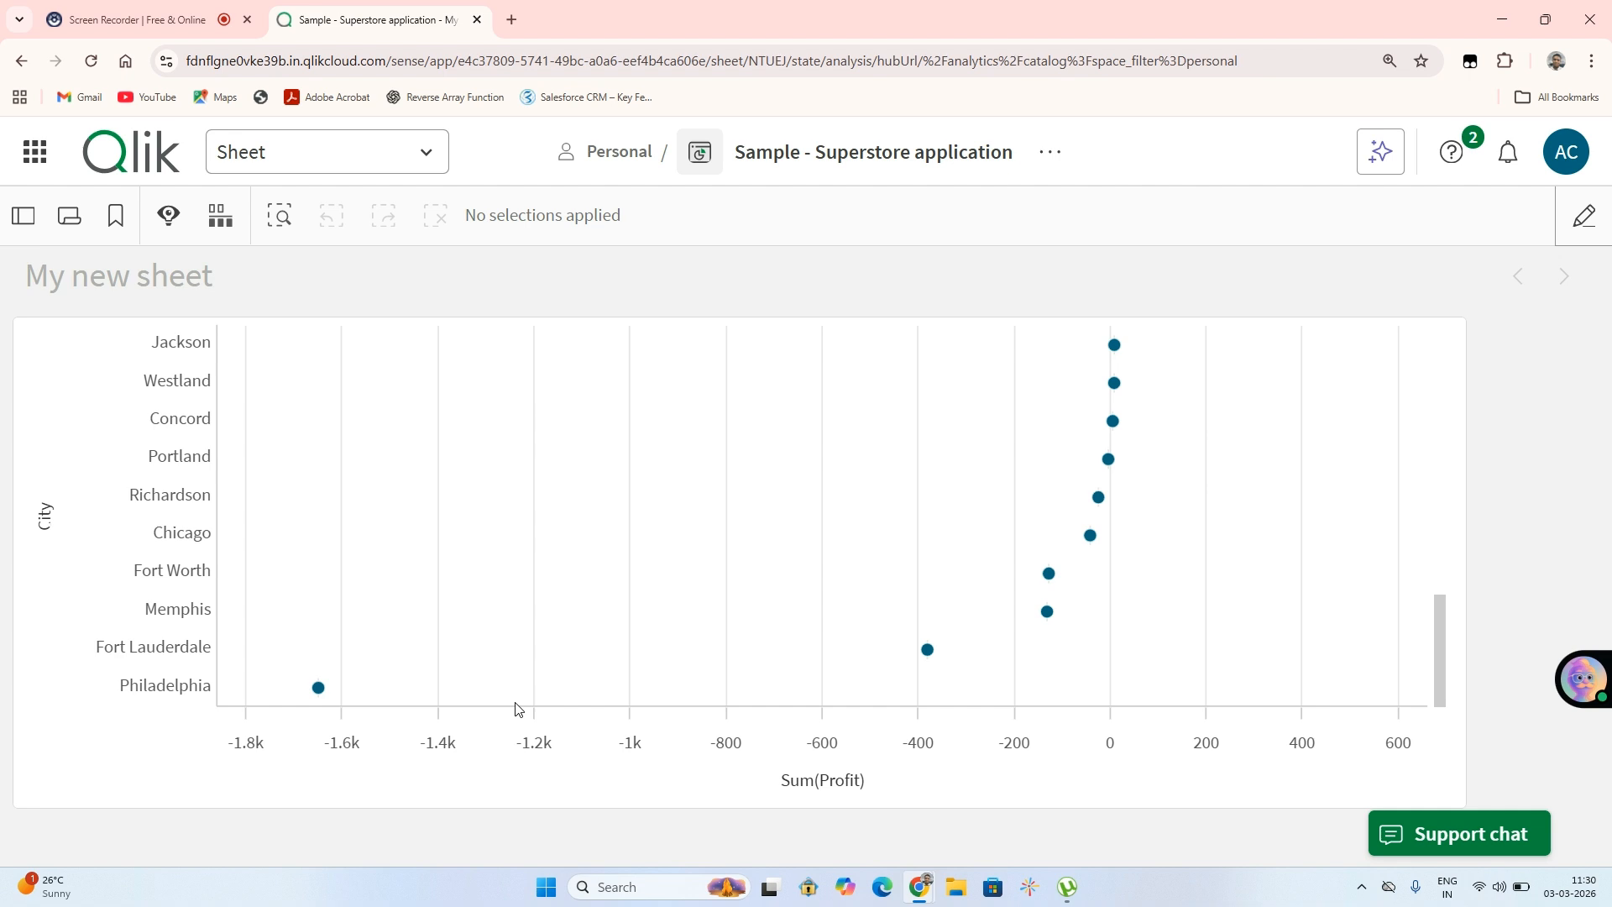
scroll(516, 709, up, 10)
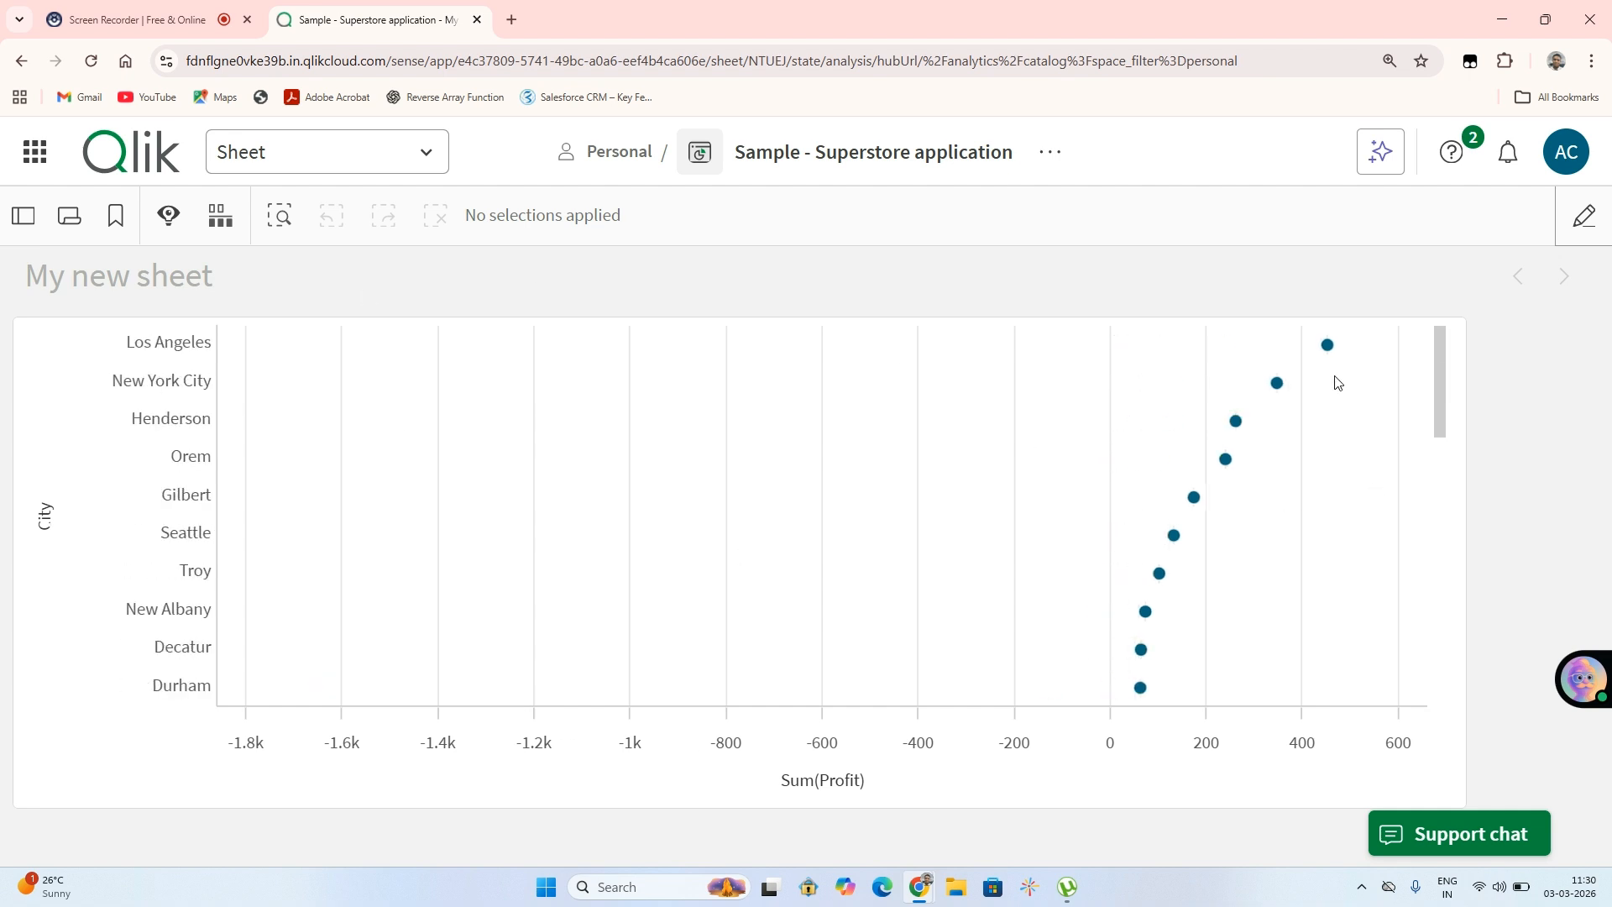
scroll(892, 528, down, 10)
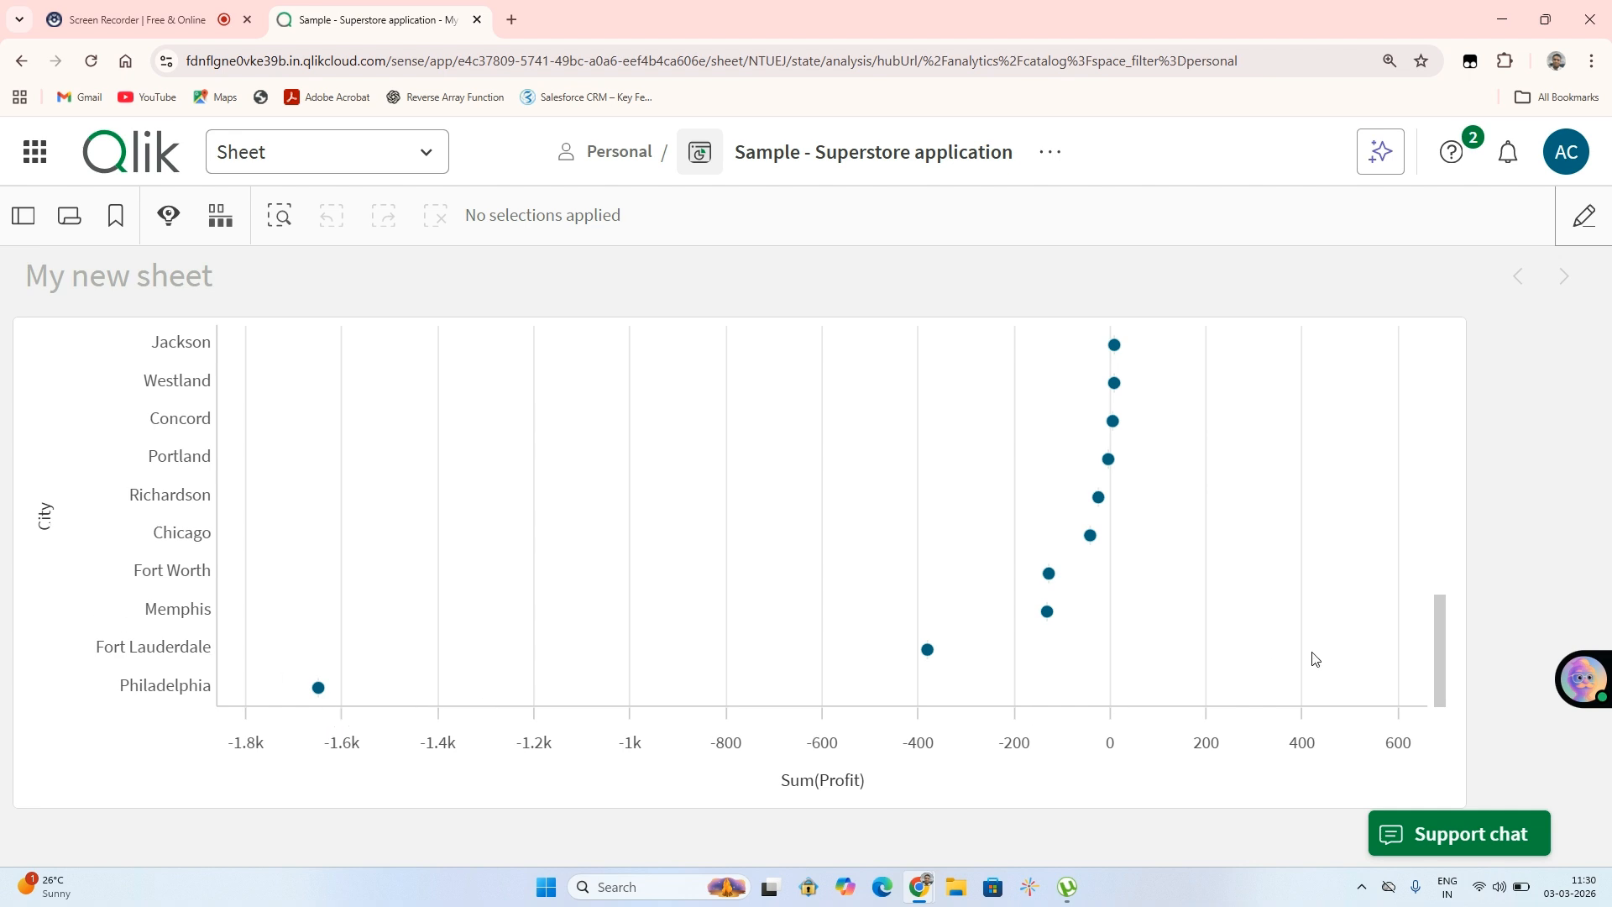
click(1583, 216)
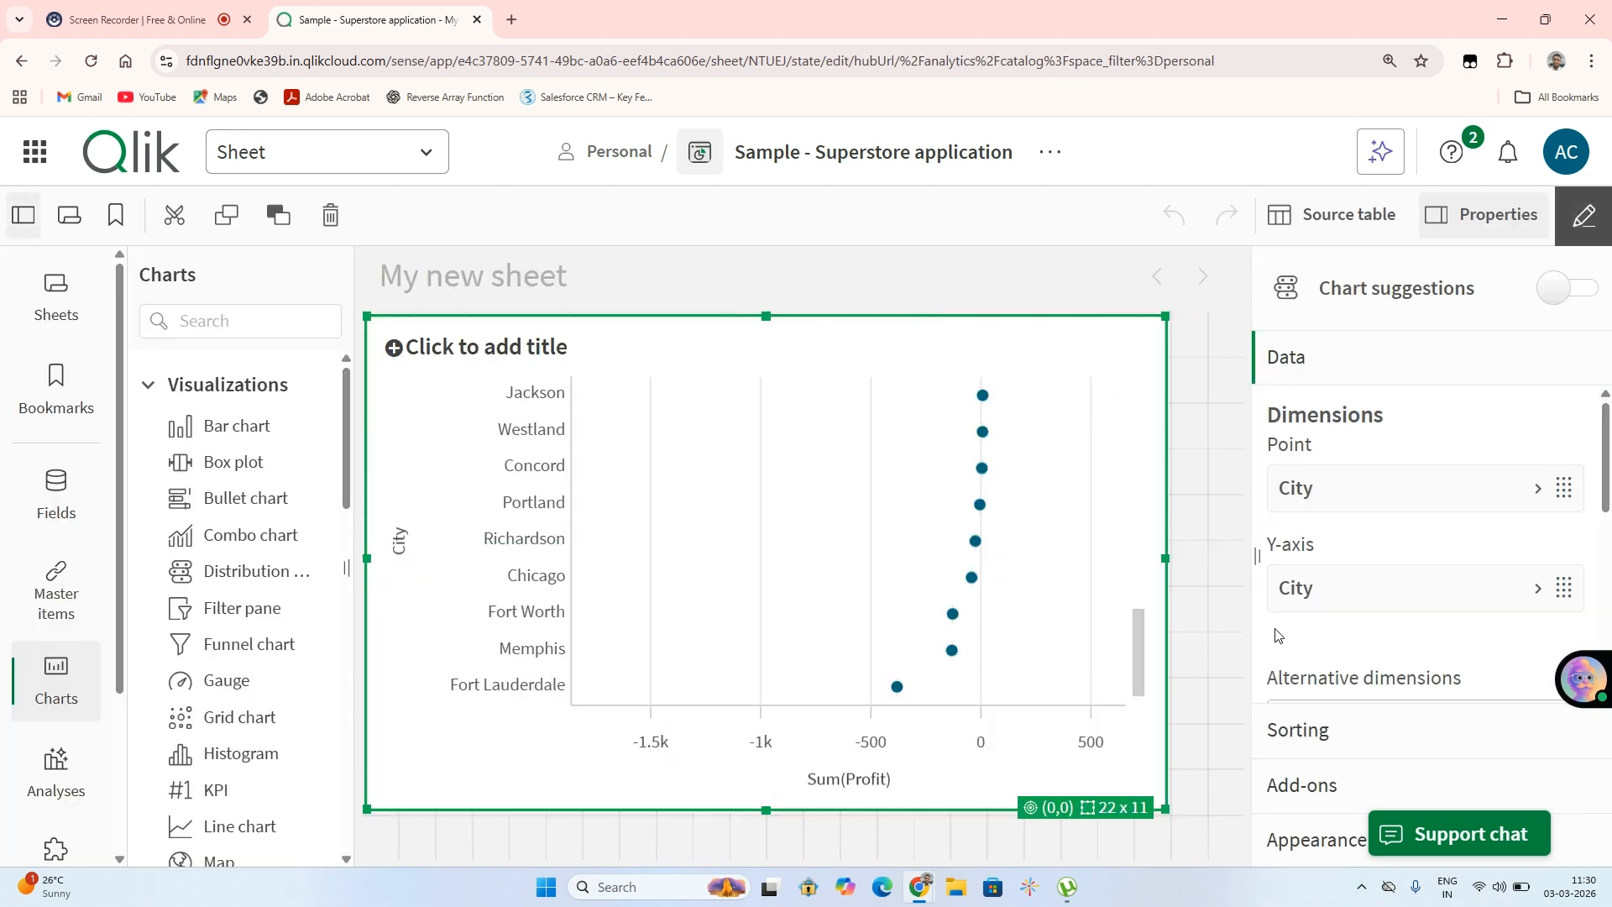
scroll(1364, 638, down, 5)
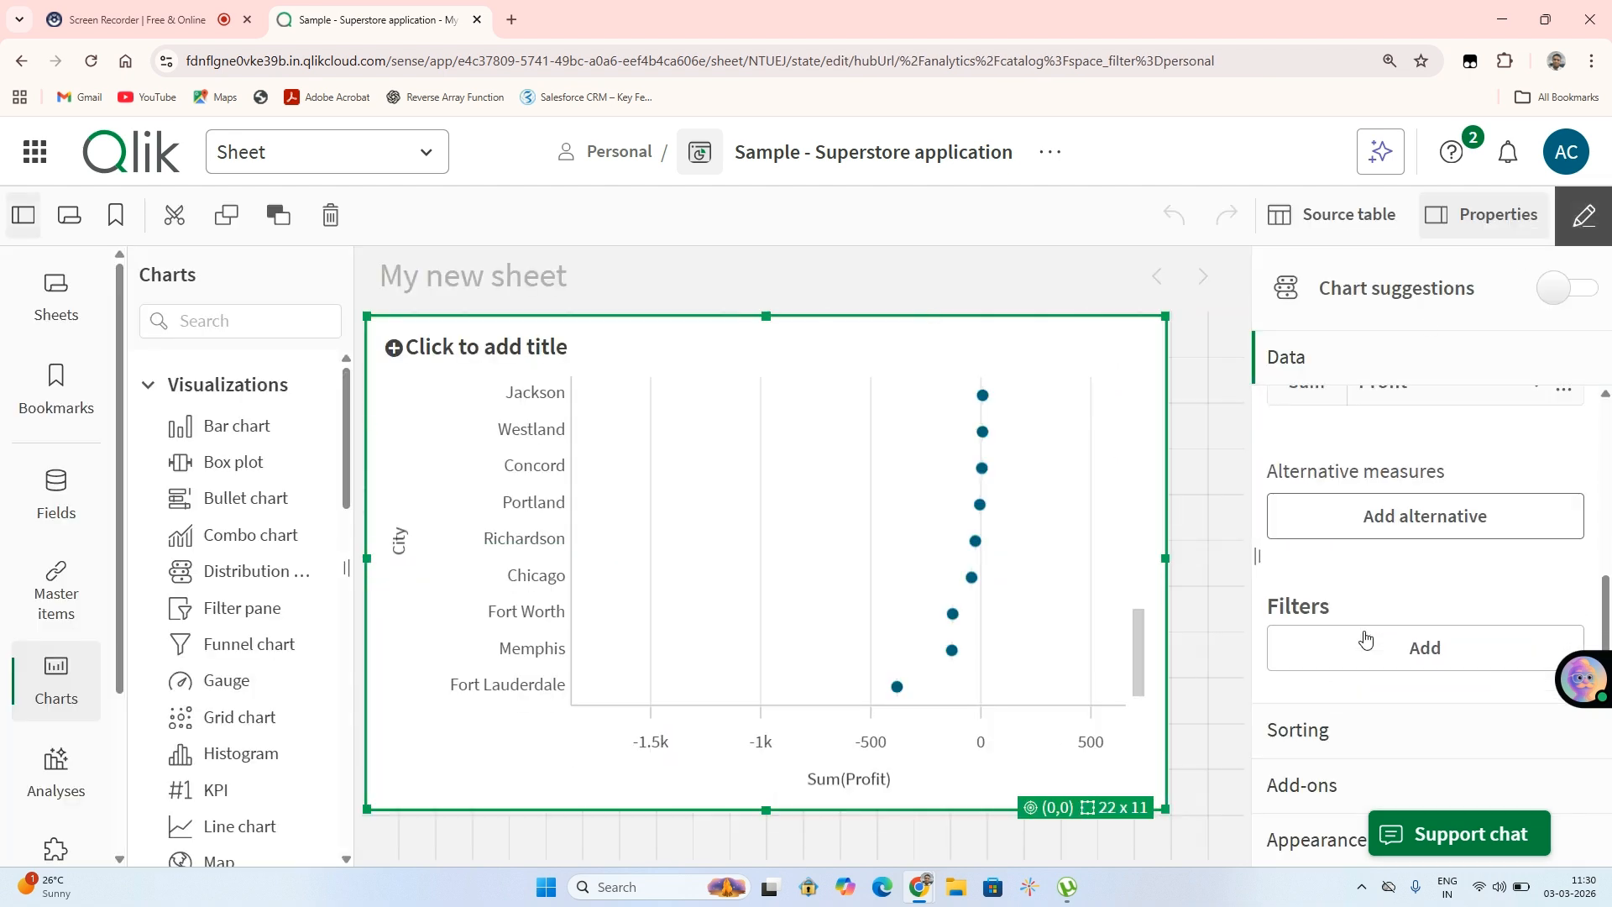
click(1425, 651)
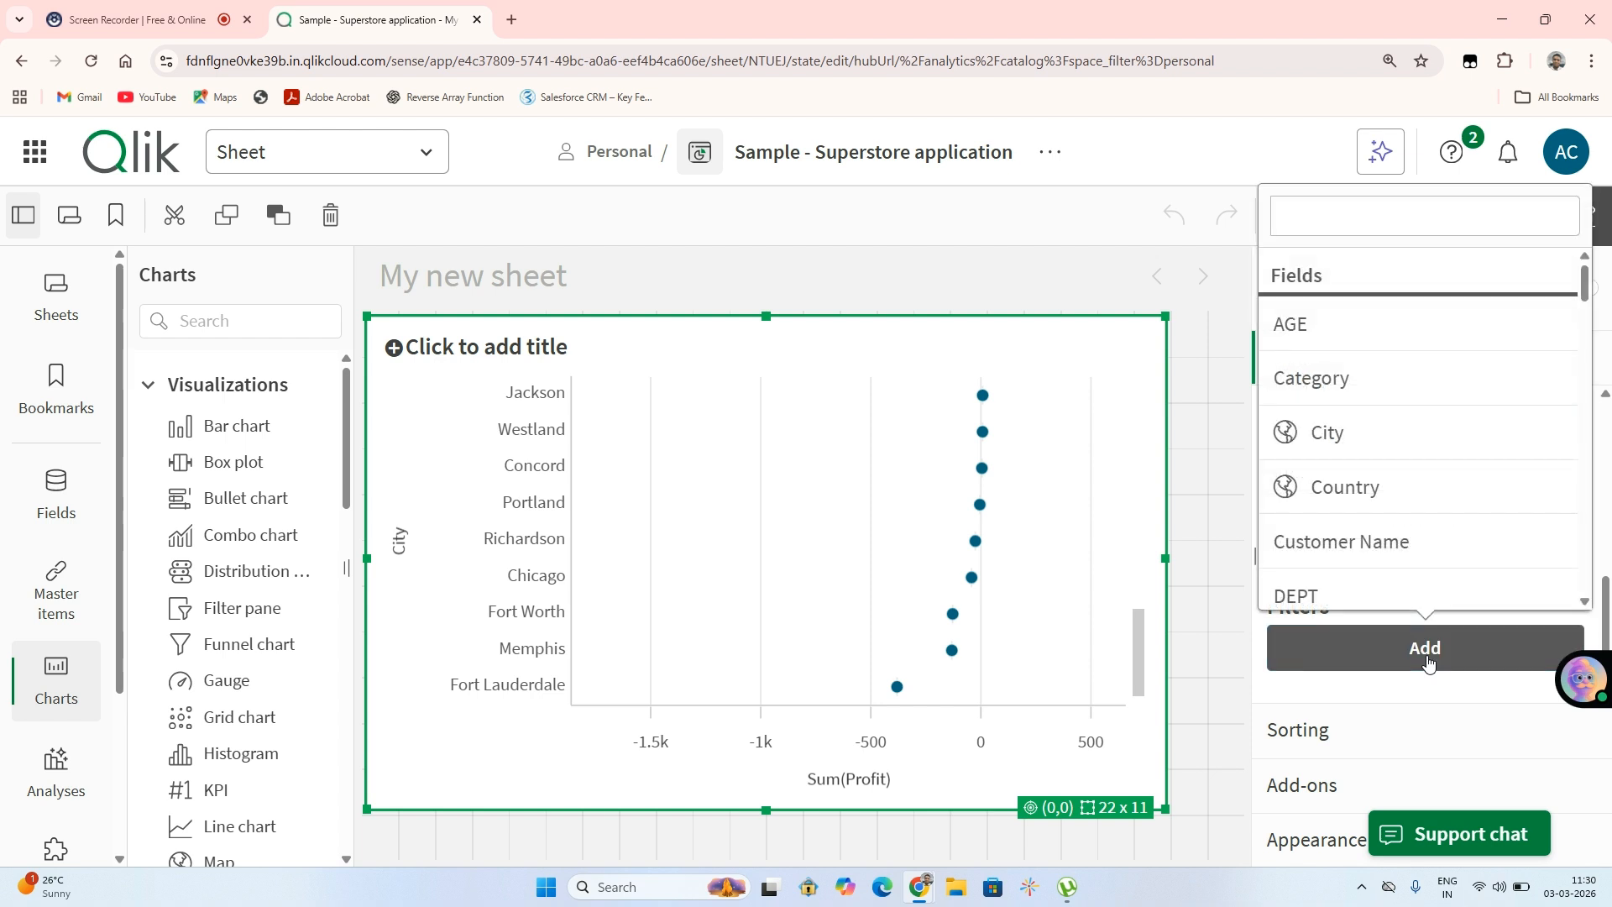
click(1427, 663)
click(1427, 664)
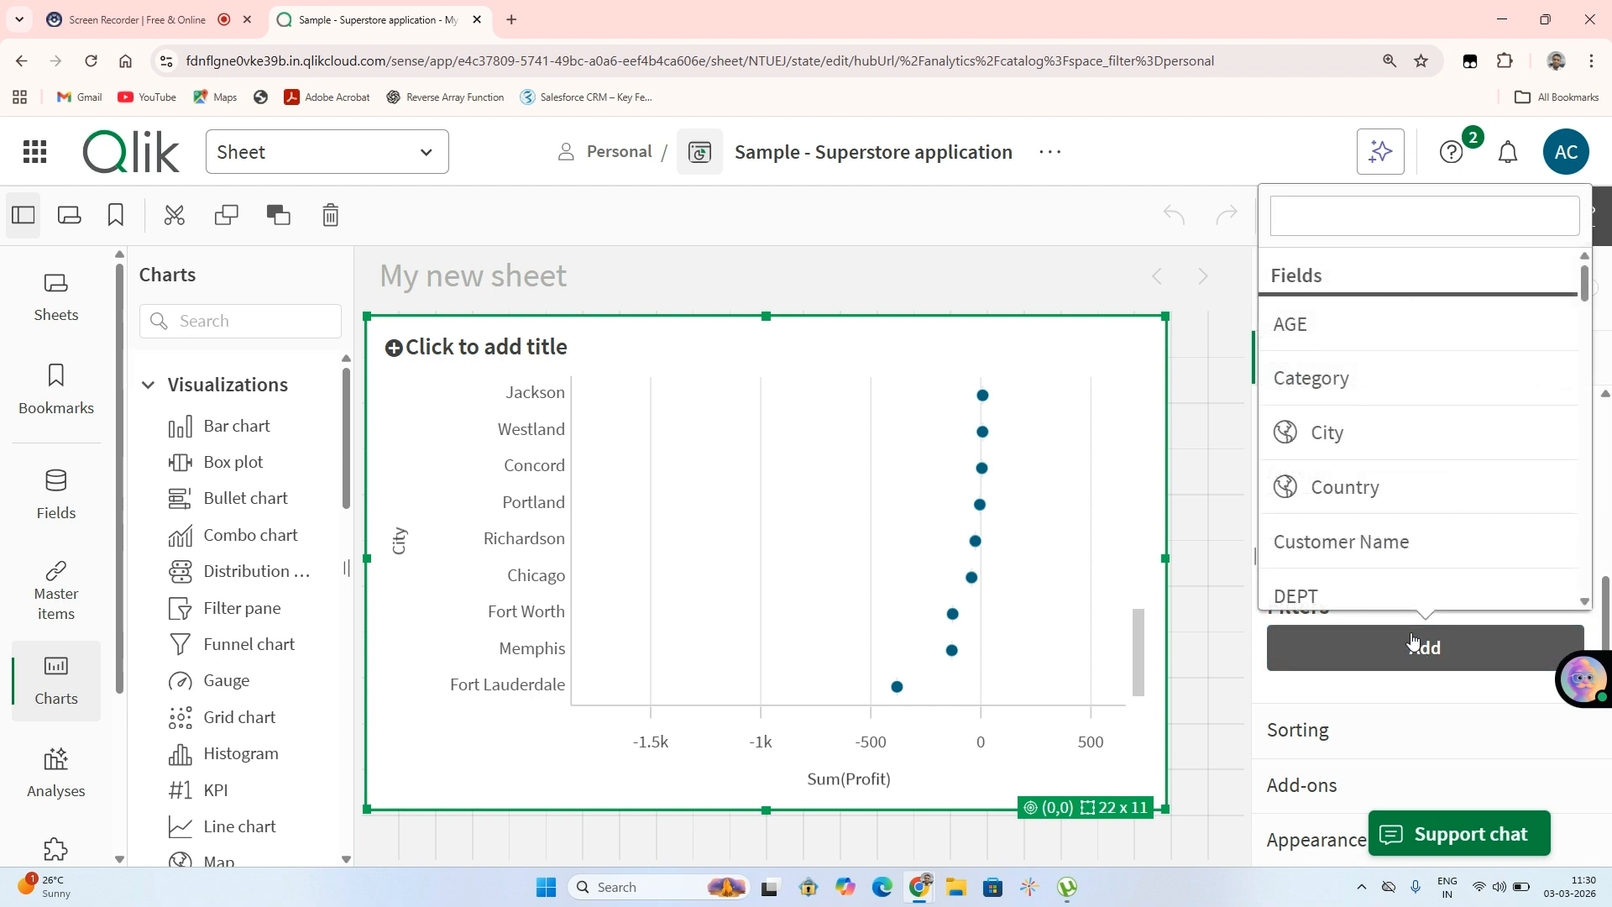
click(1196, 466)
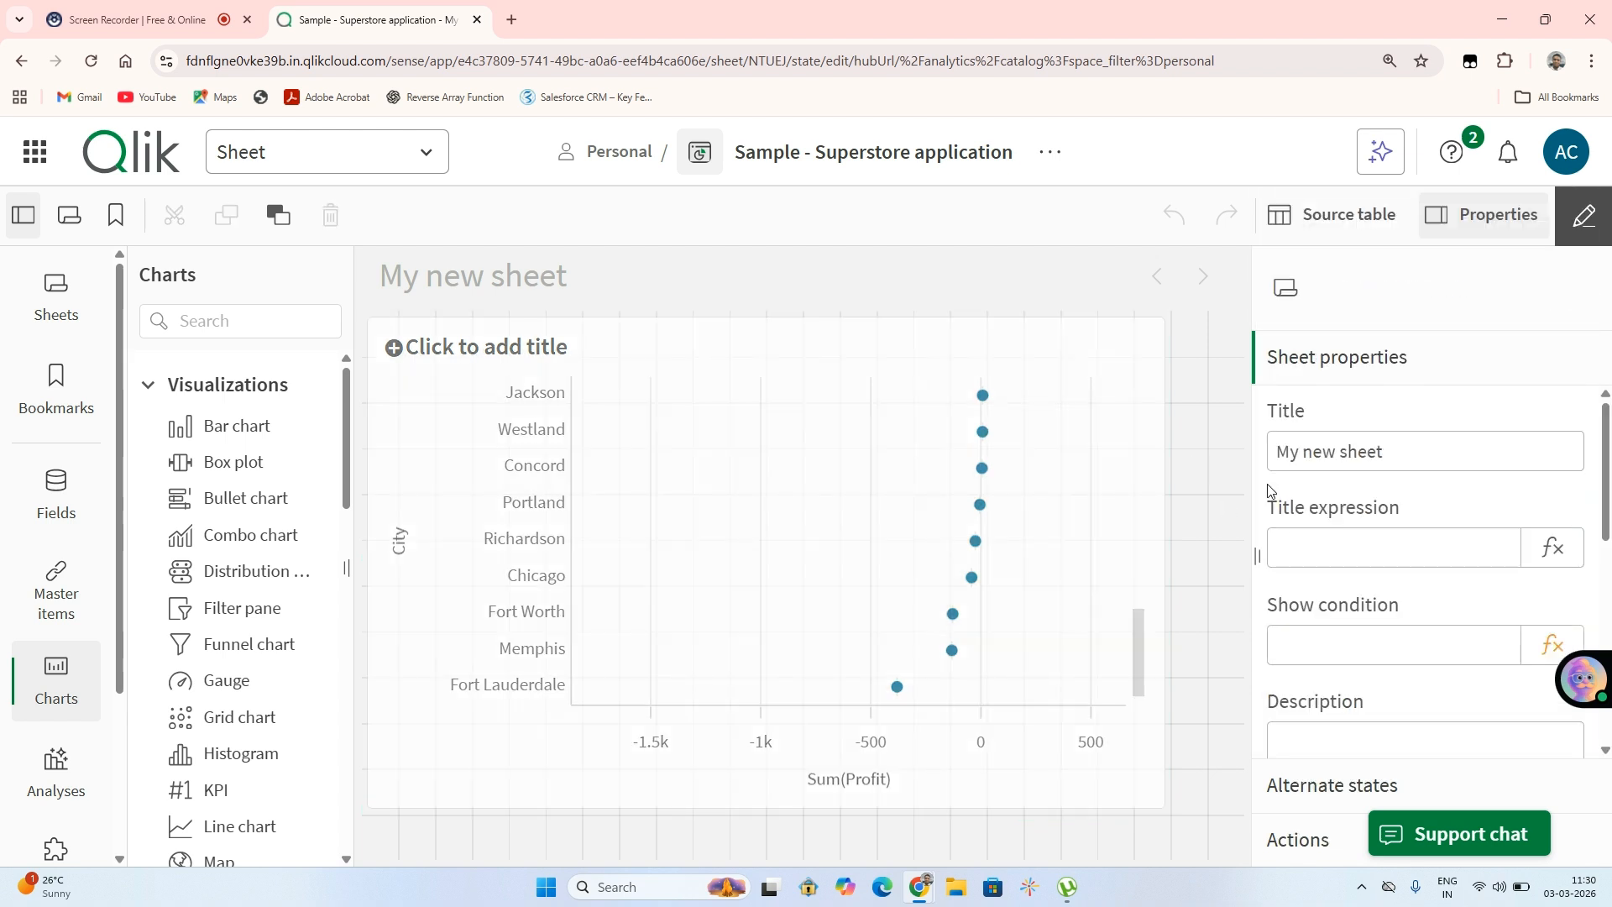
Set the distribution plot's Profit measure to Number formatting with the simple 1,000 format.
click(573, 579)
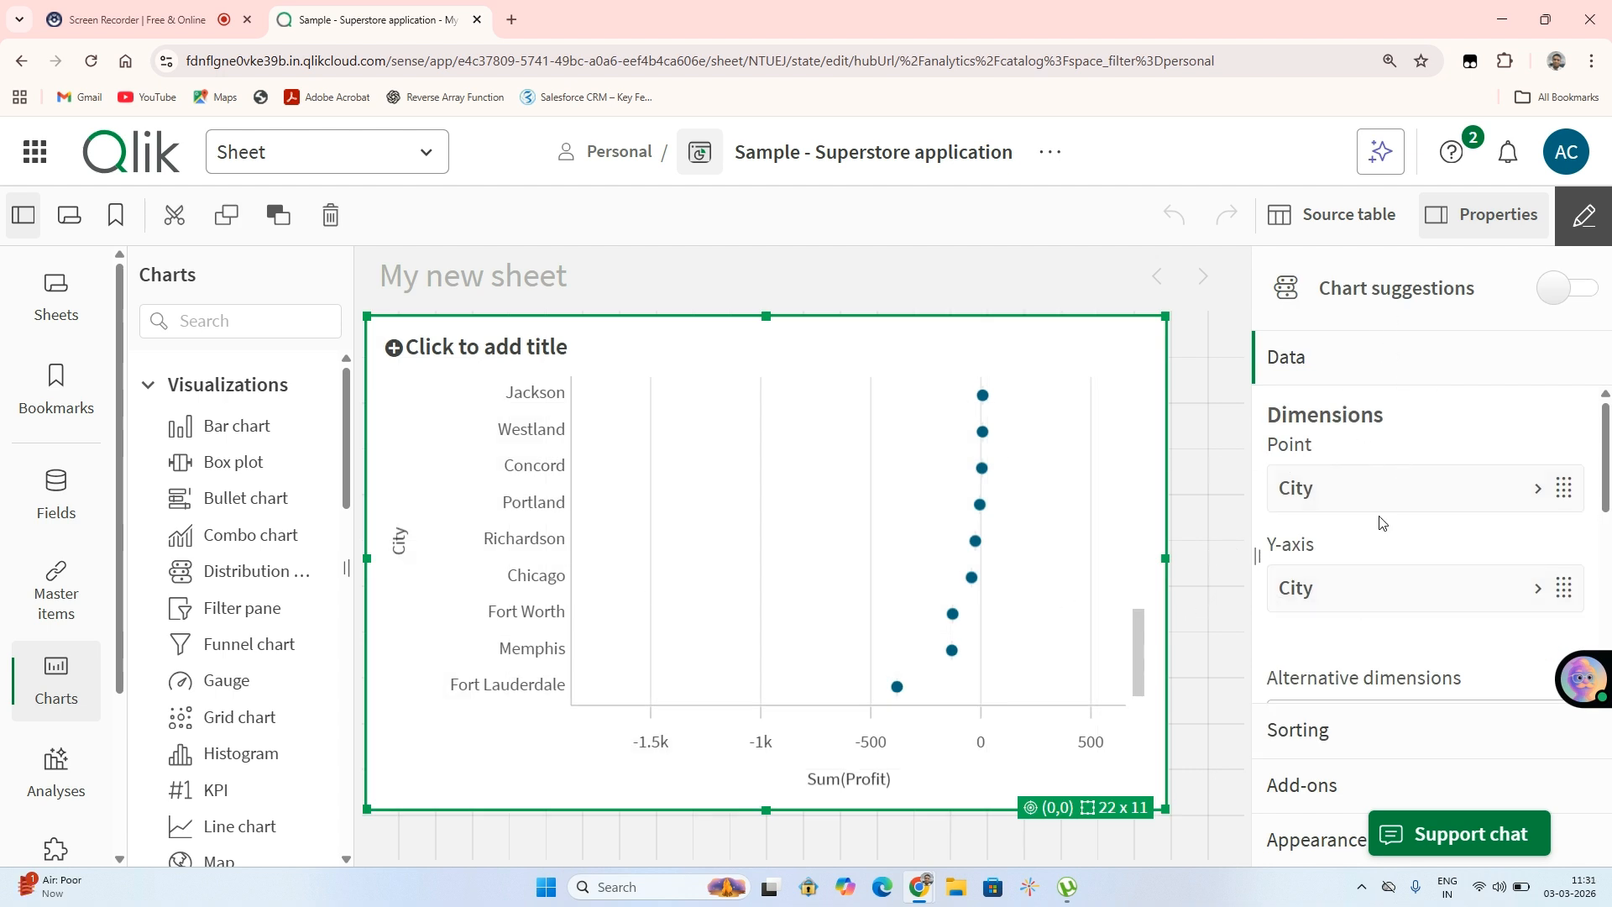
scroll(1380, 522, down, 4)
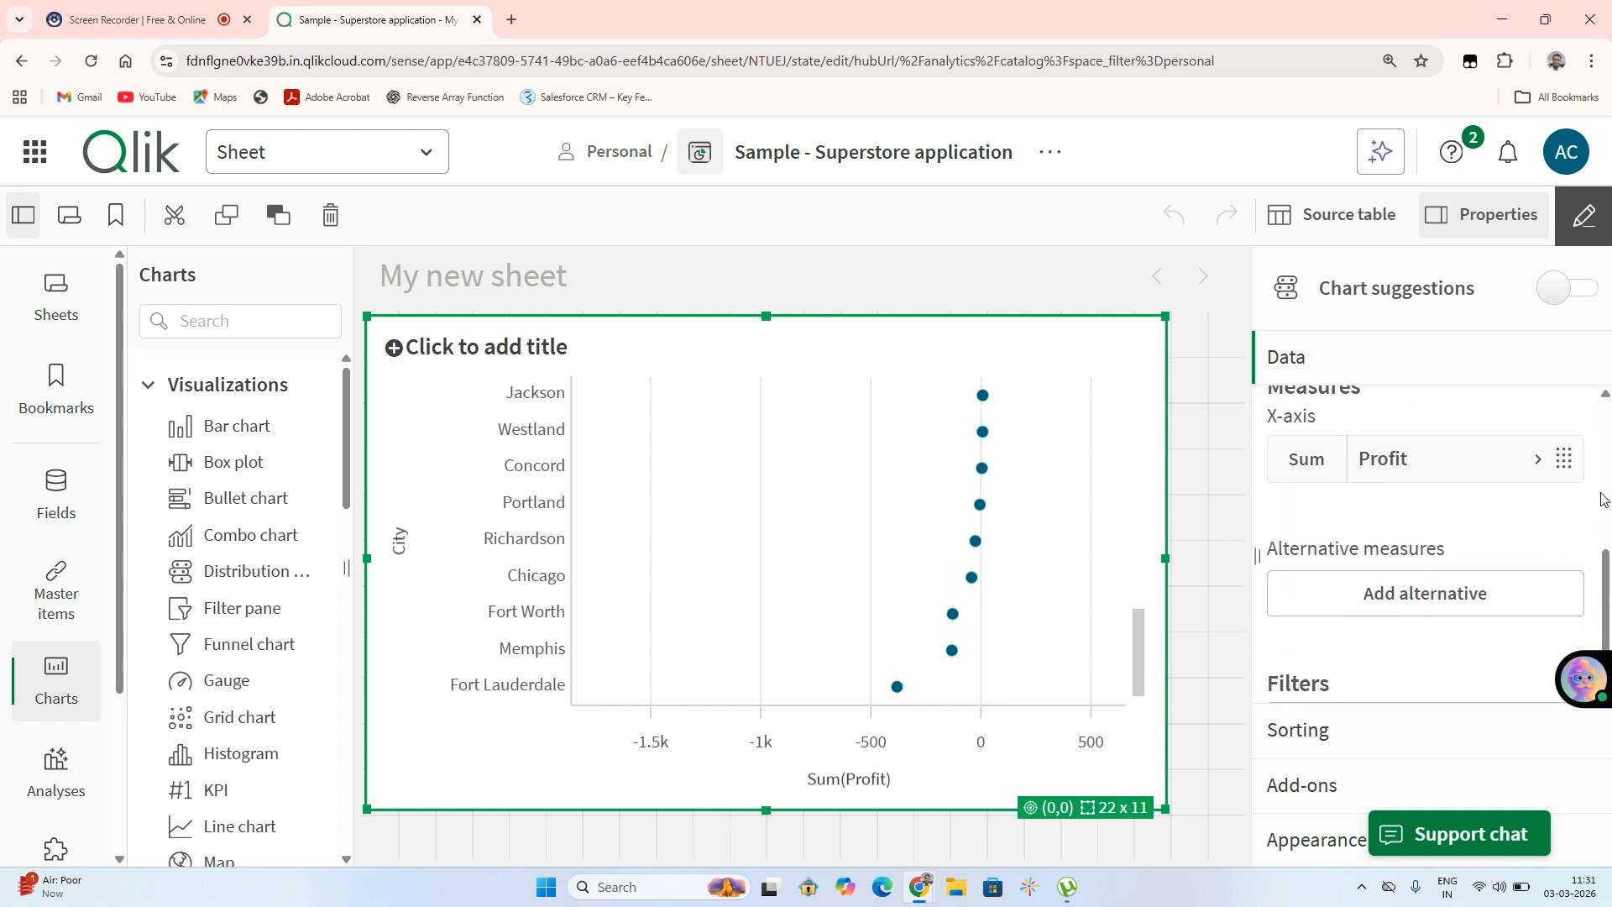
click(1476, 463)
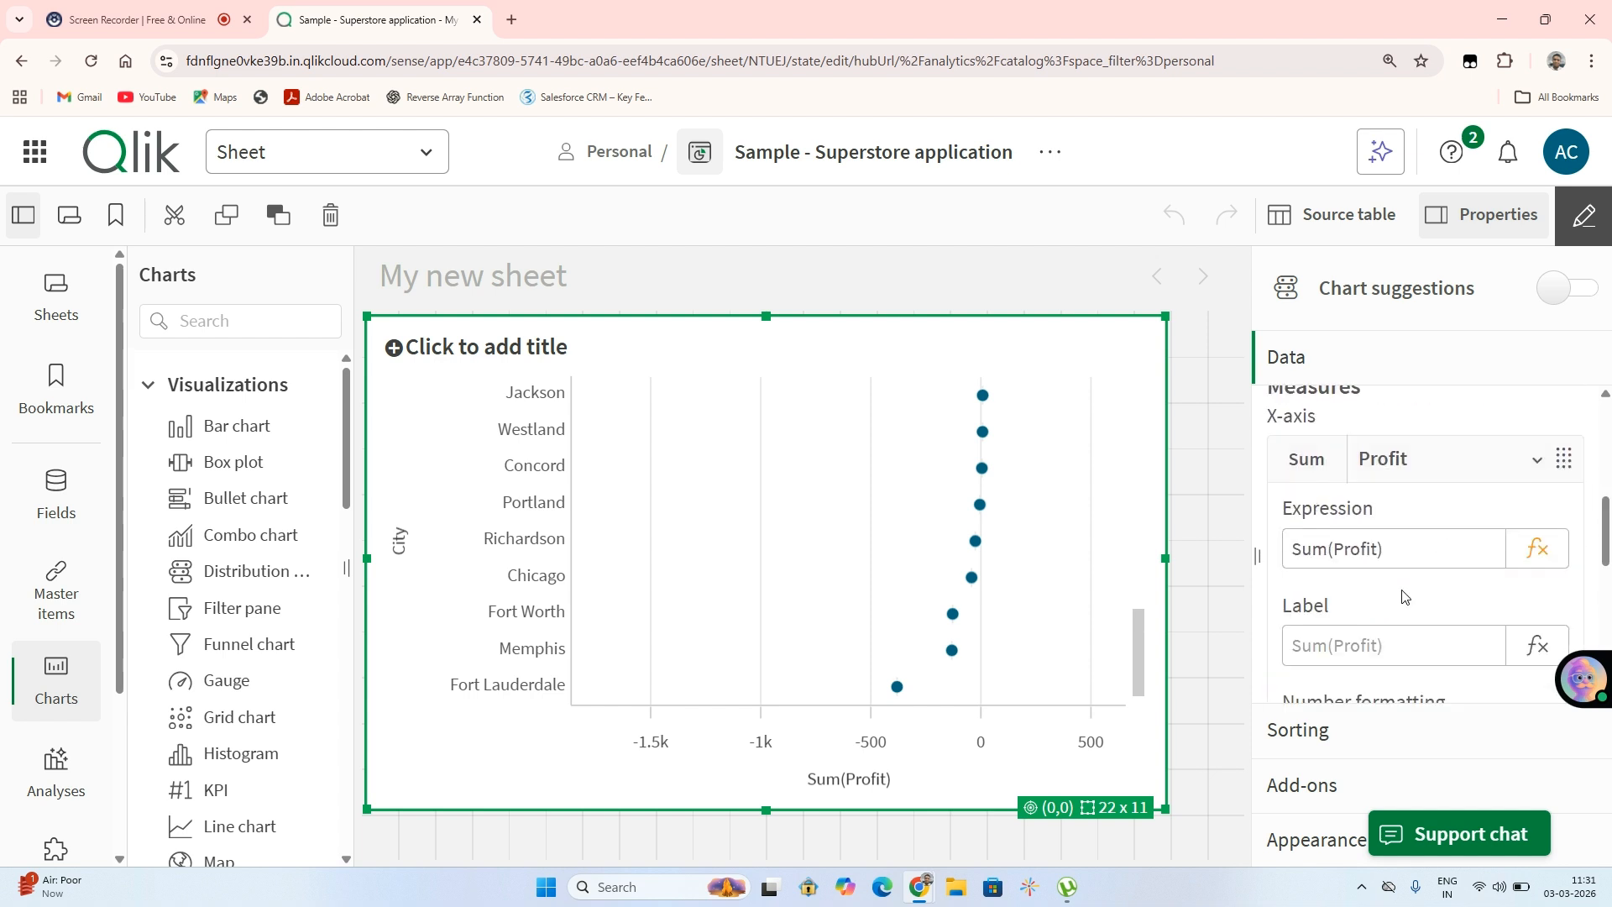
scroll(1405, 596, down, 2)
click(1383, 558)
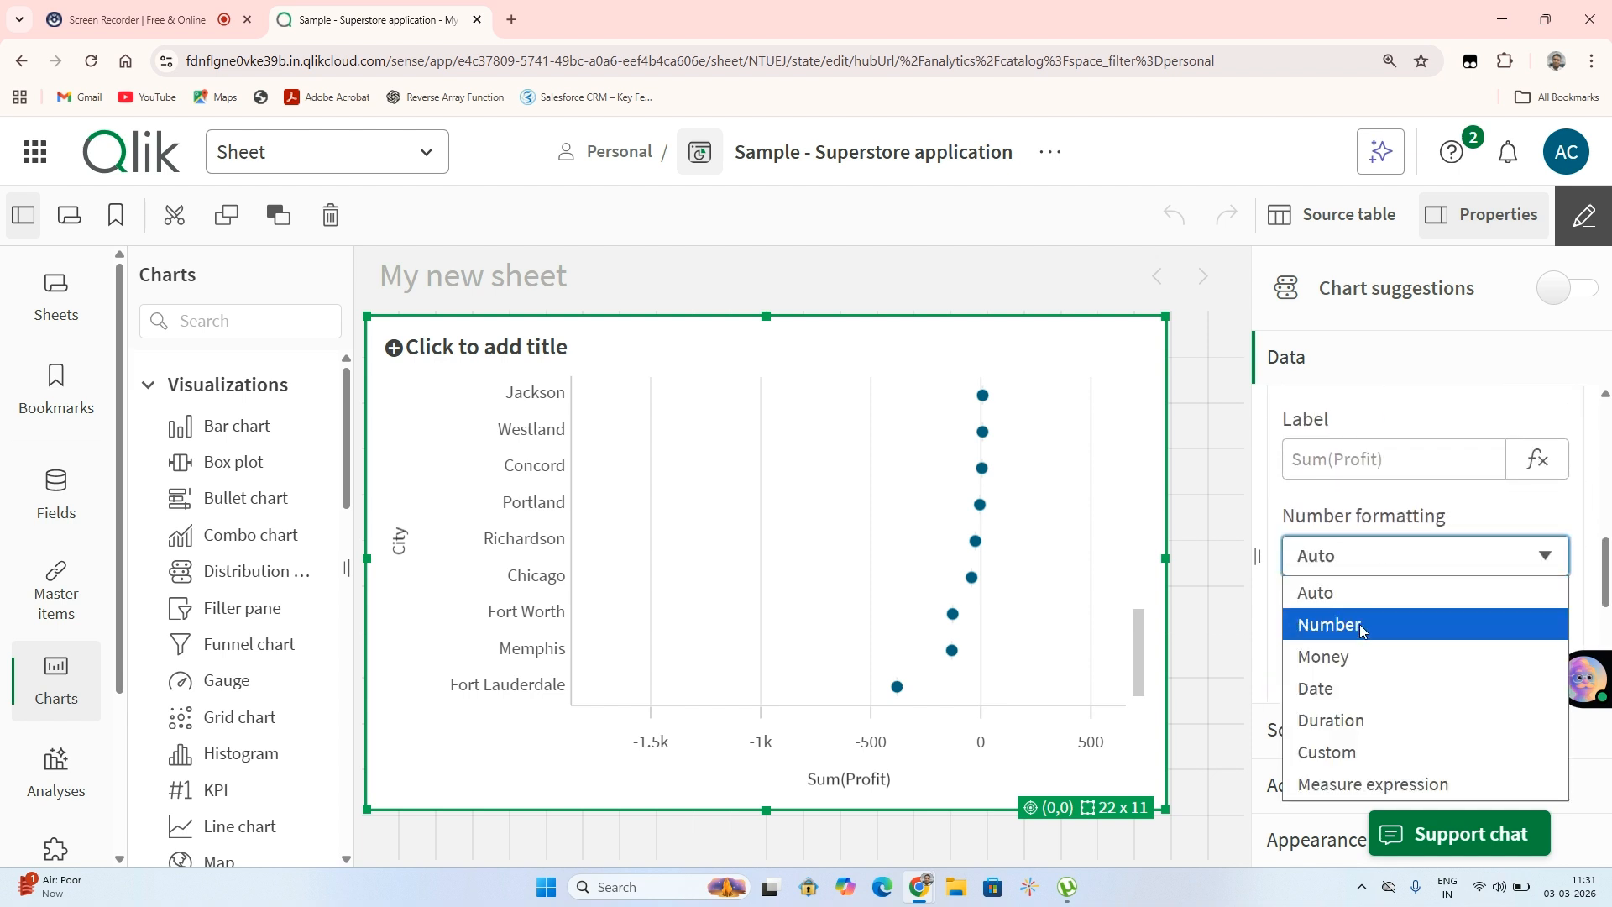
click(1360, 625)
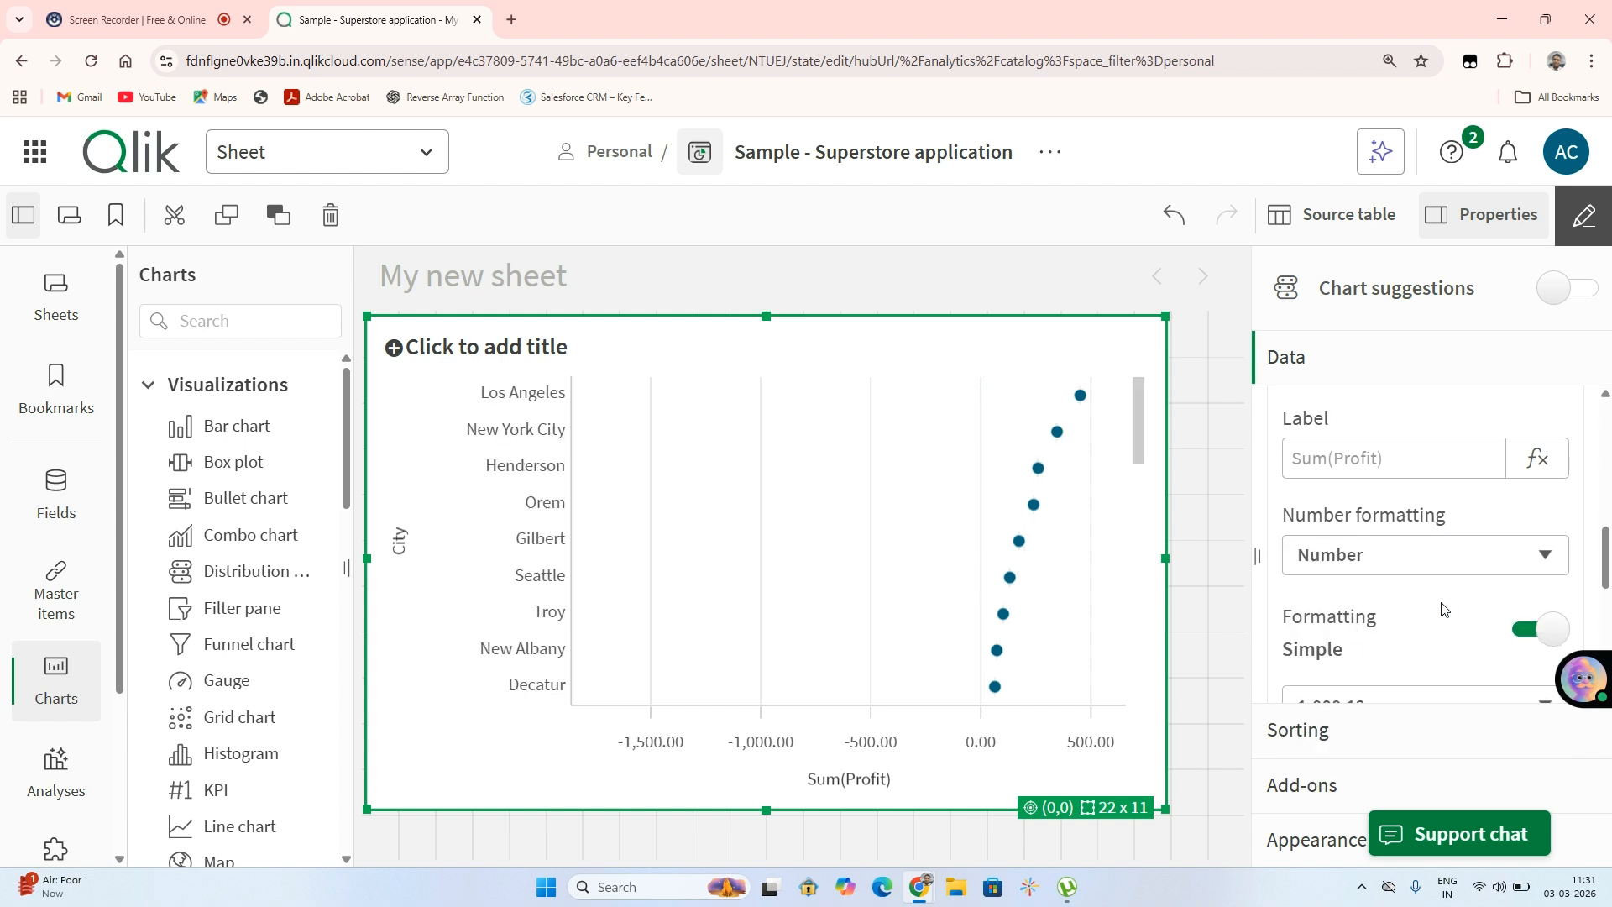
scroll(1444, 610, down, 1)
click(1385, 626)
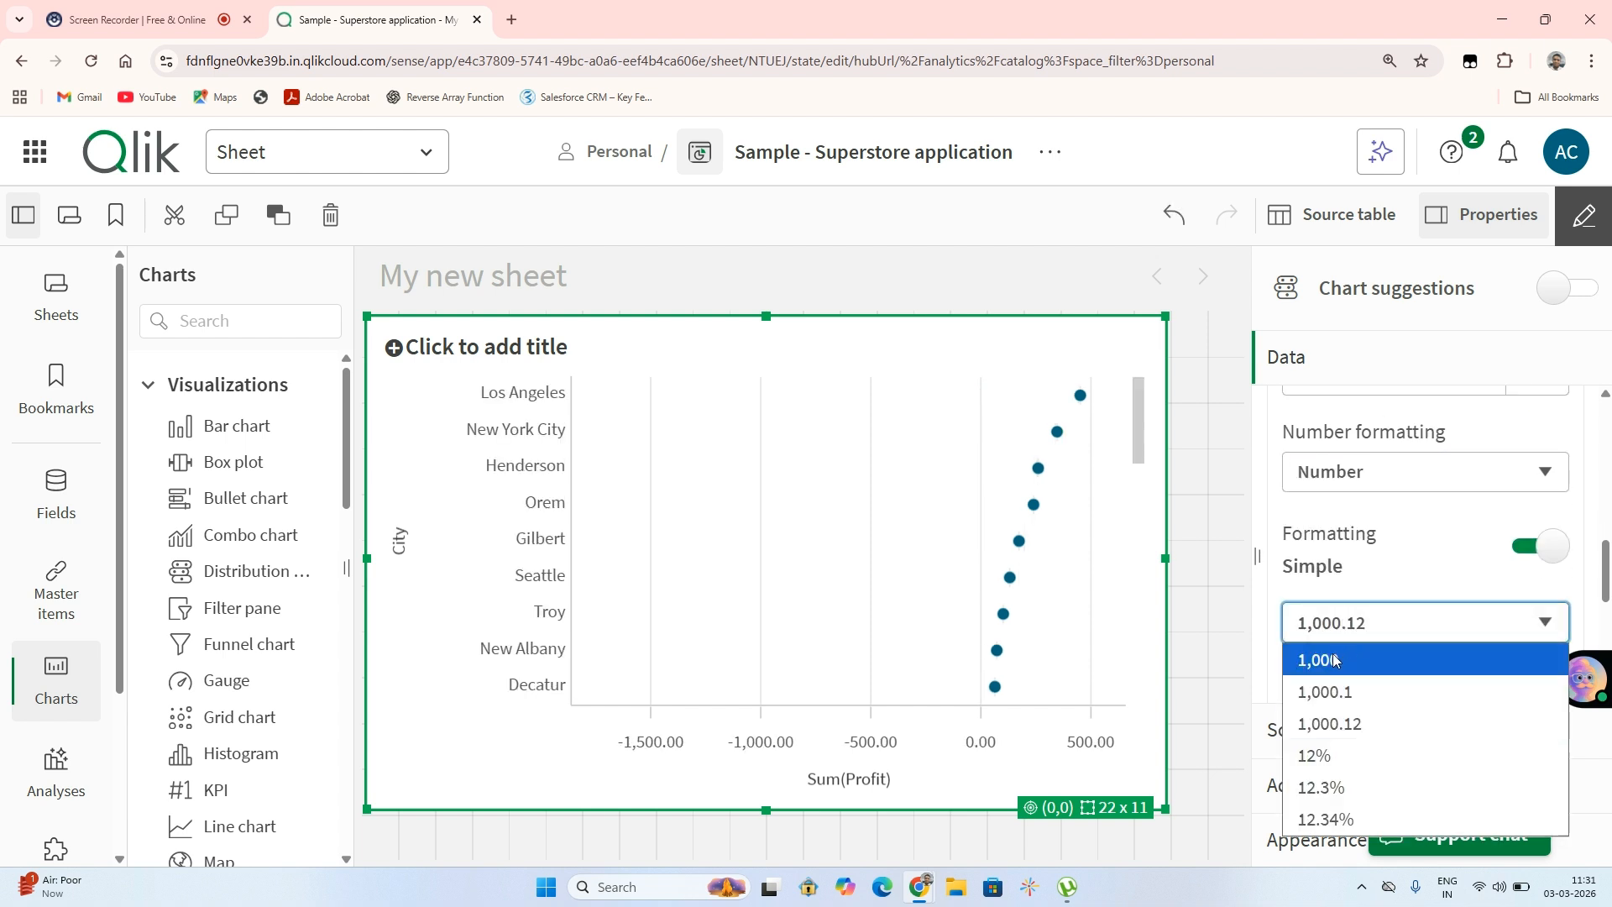
click(1335, 660)
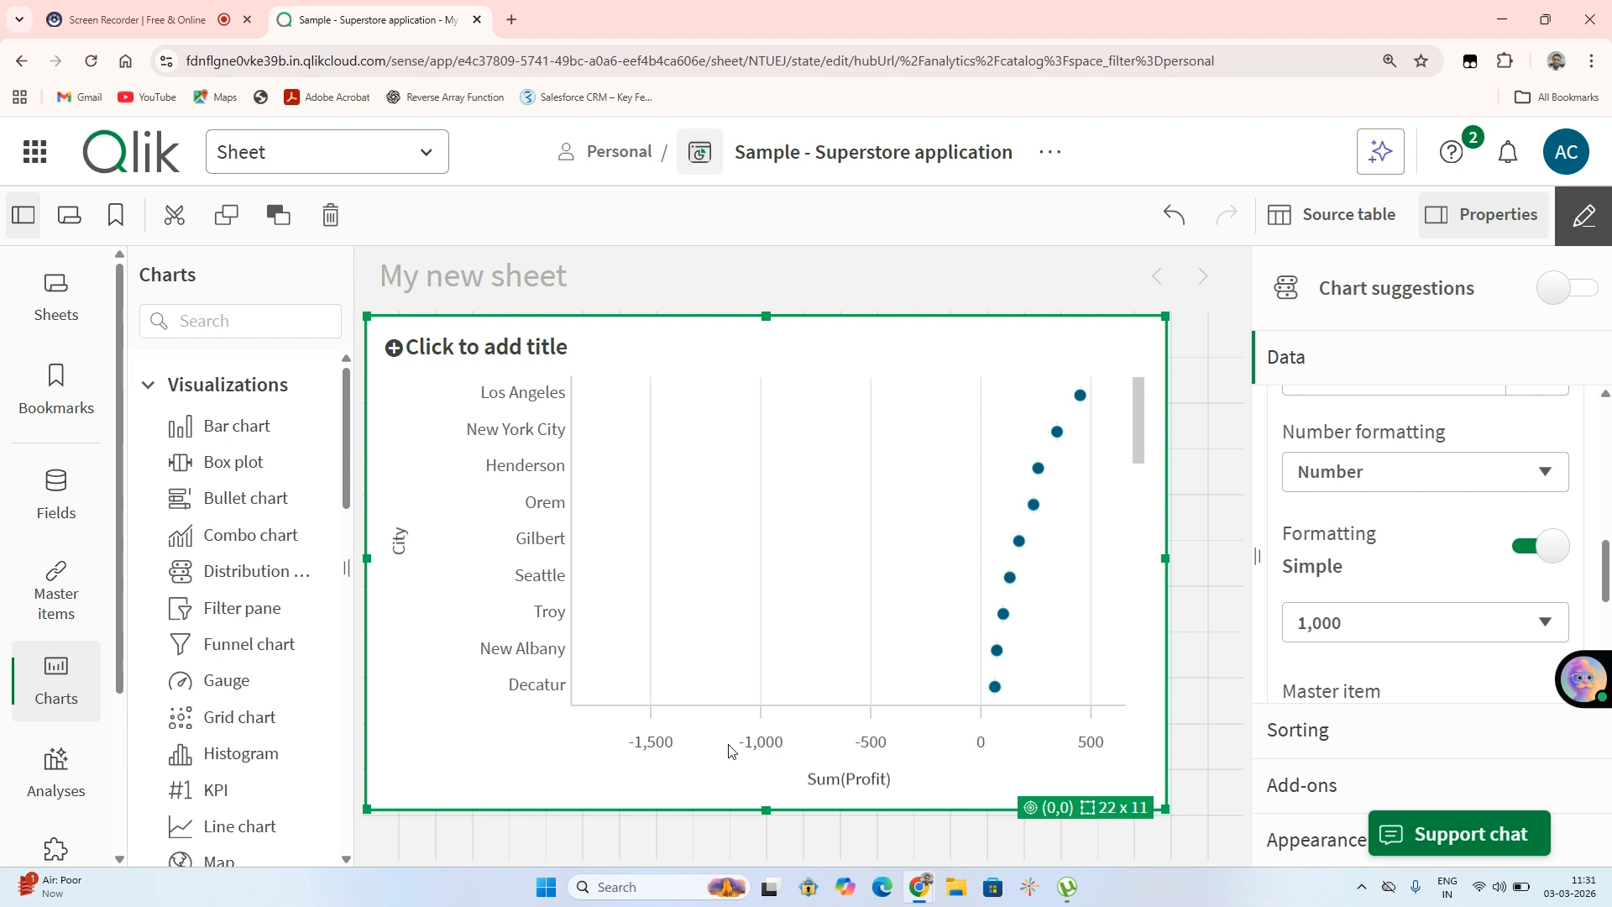
Add Sum(Sales) as an alternative measure of the distribution plot.
scroll(1360, 687, down, 2)
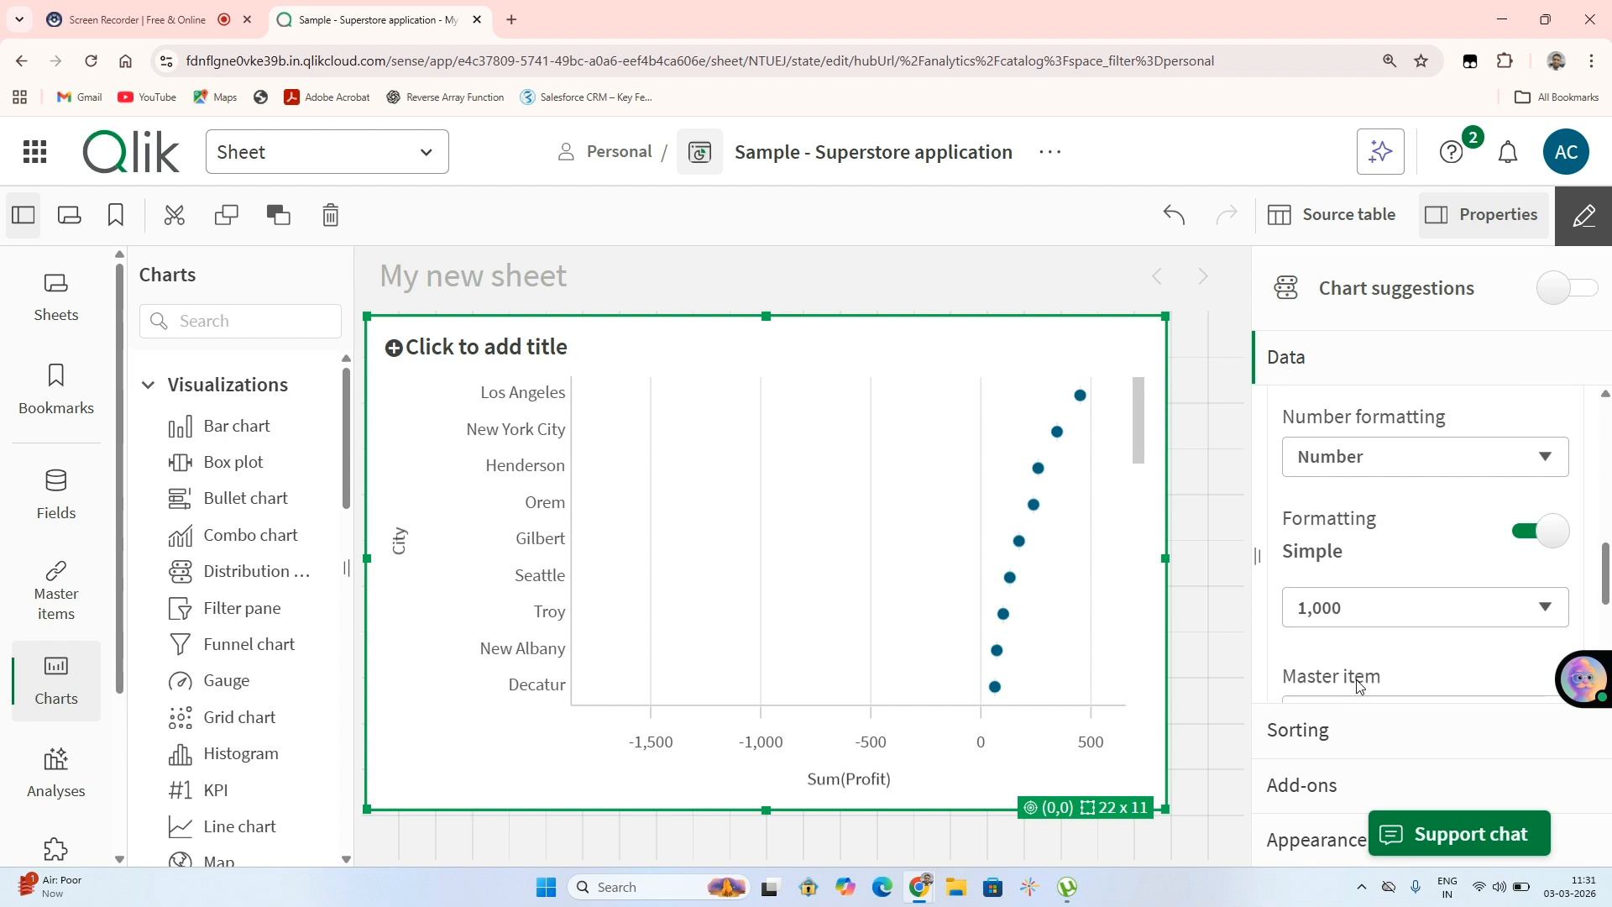
scroll(1360, 687, down, 4)
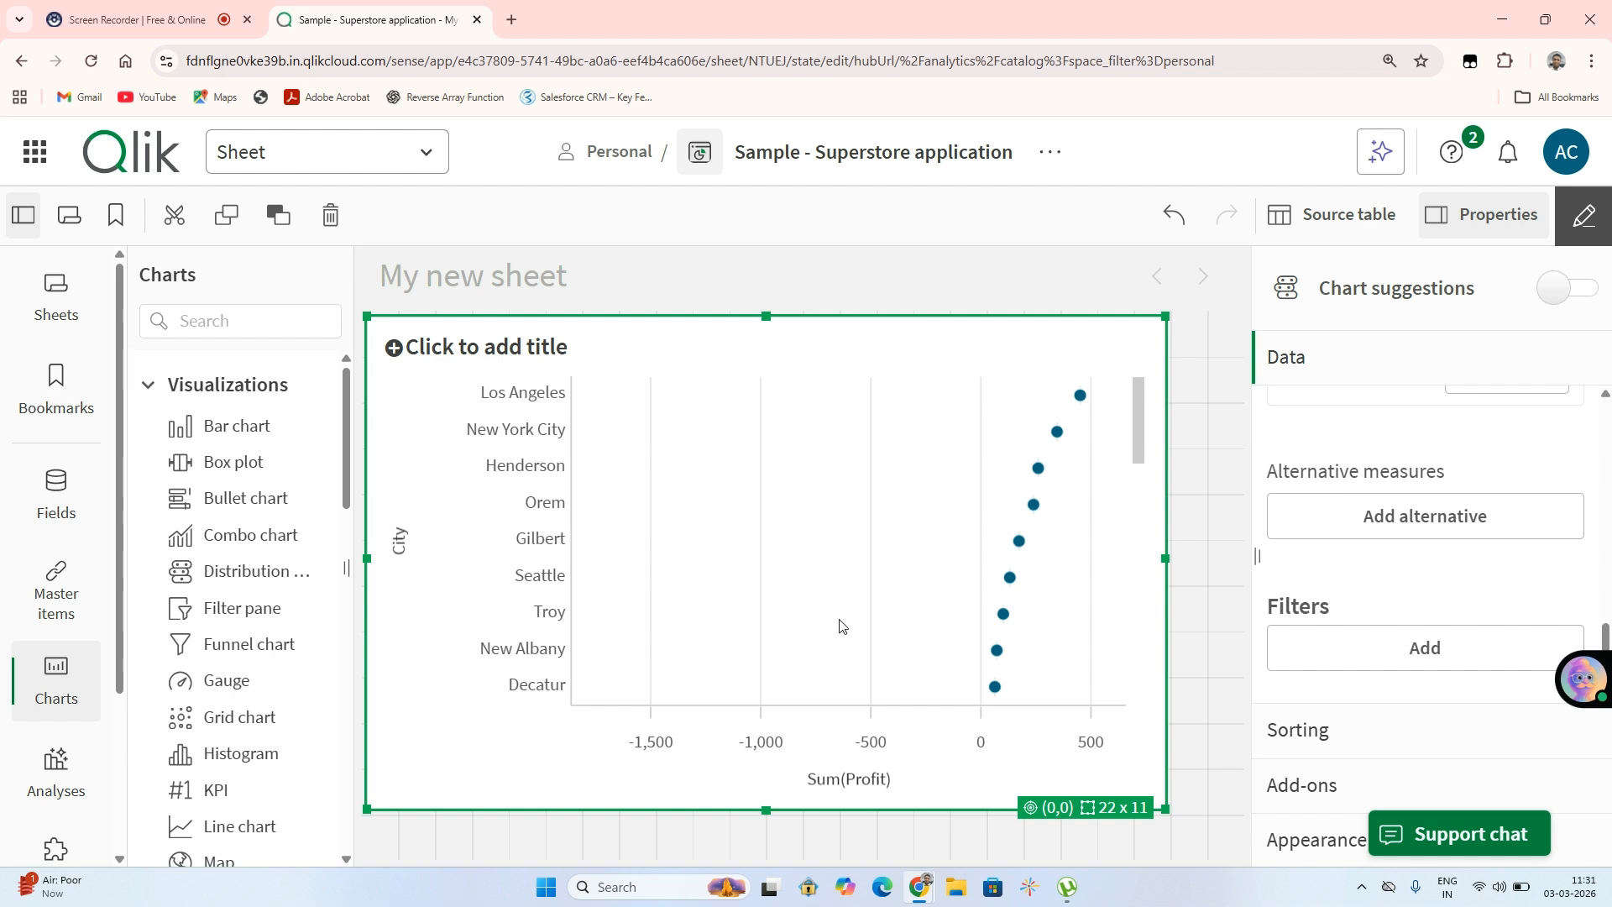
click(1337, 509)
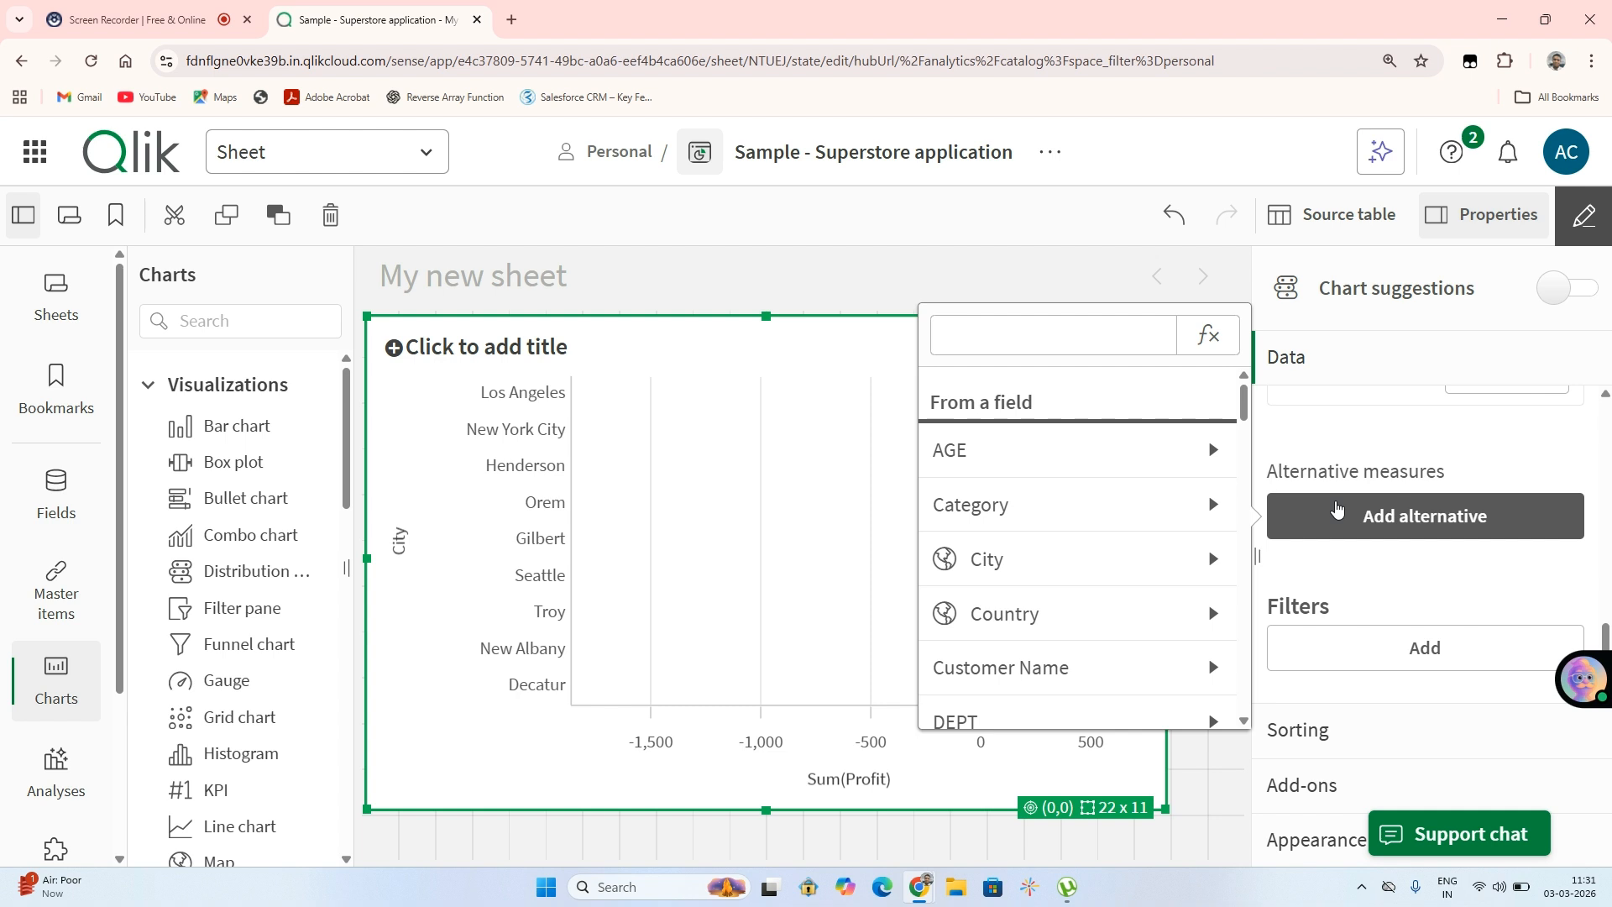
click(960, 339)
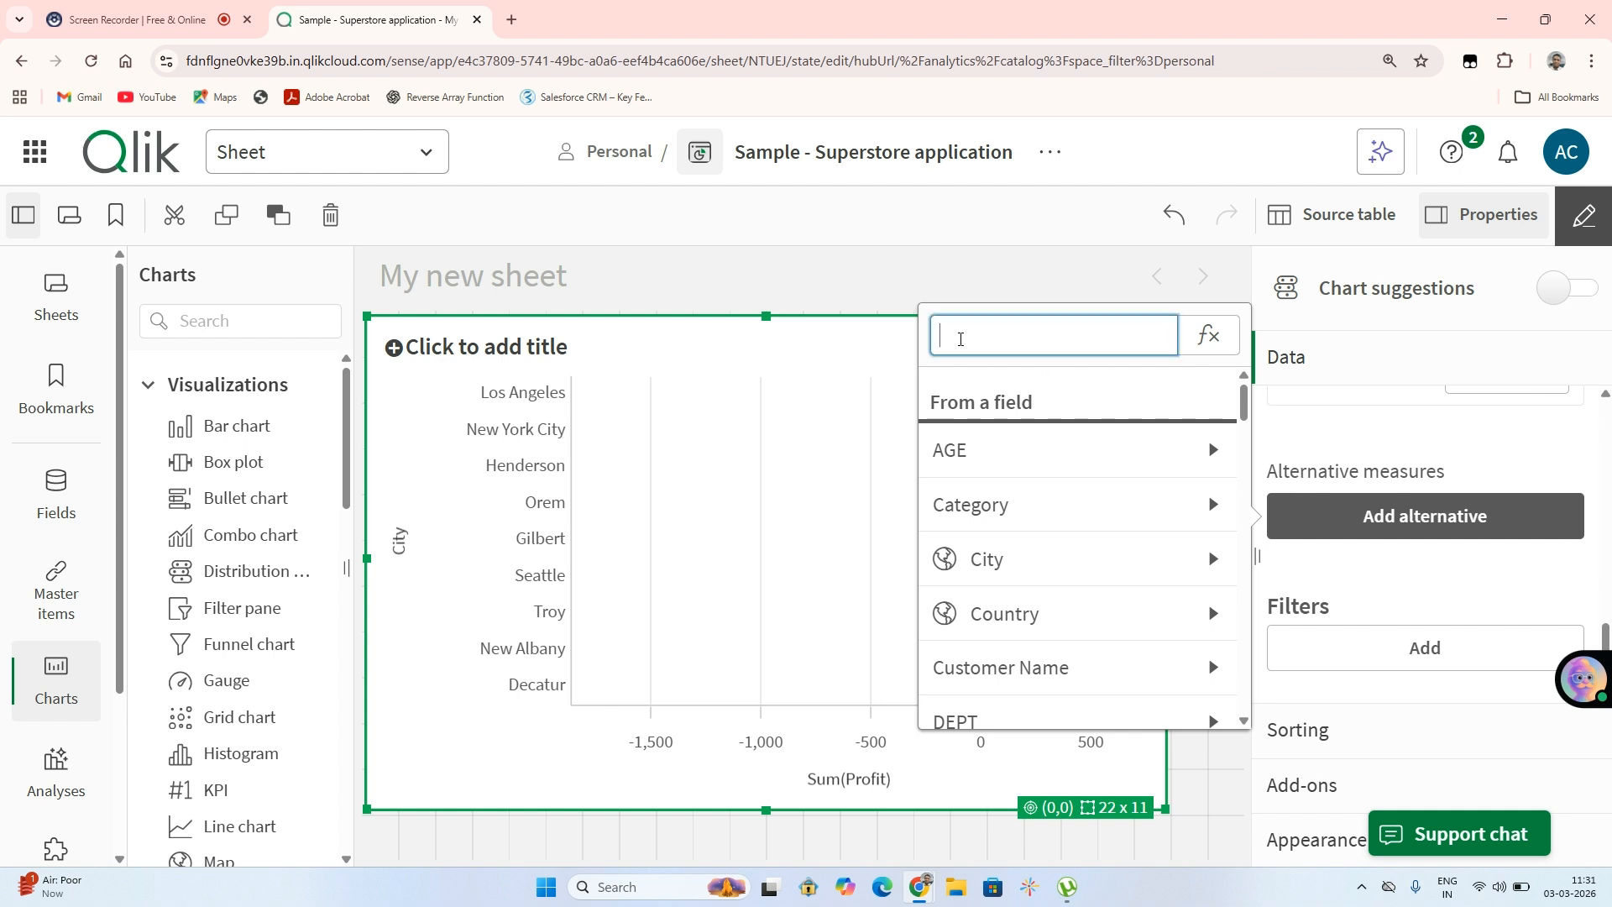
text(Sales)
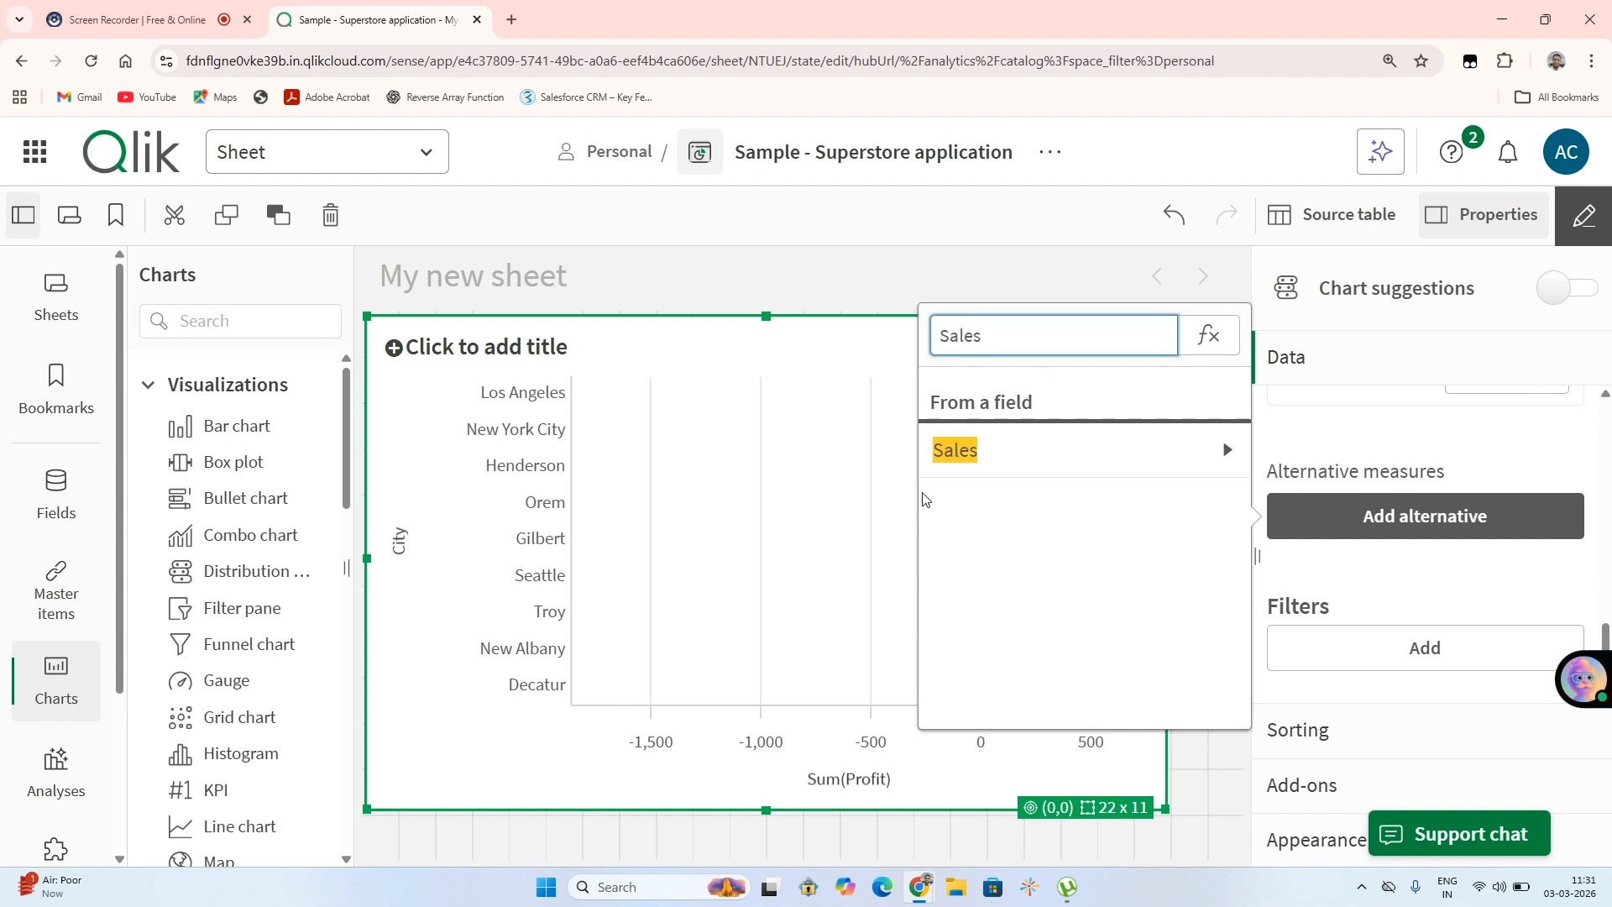
click(1121, 463)
click(1001, 454)
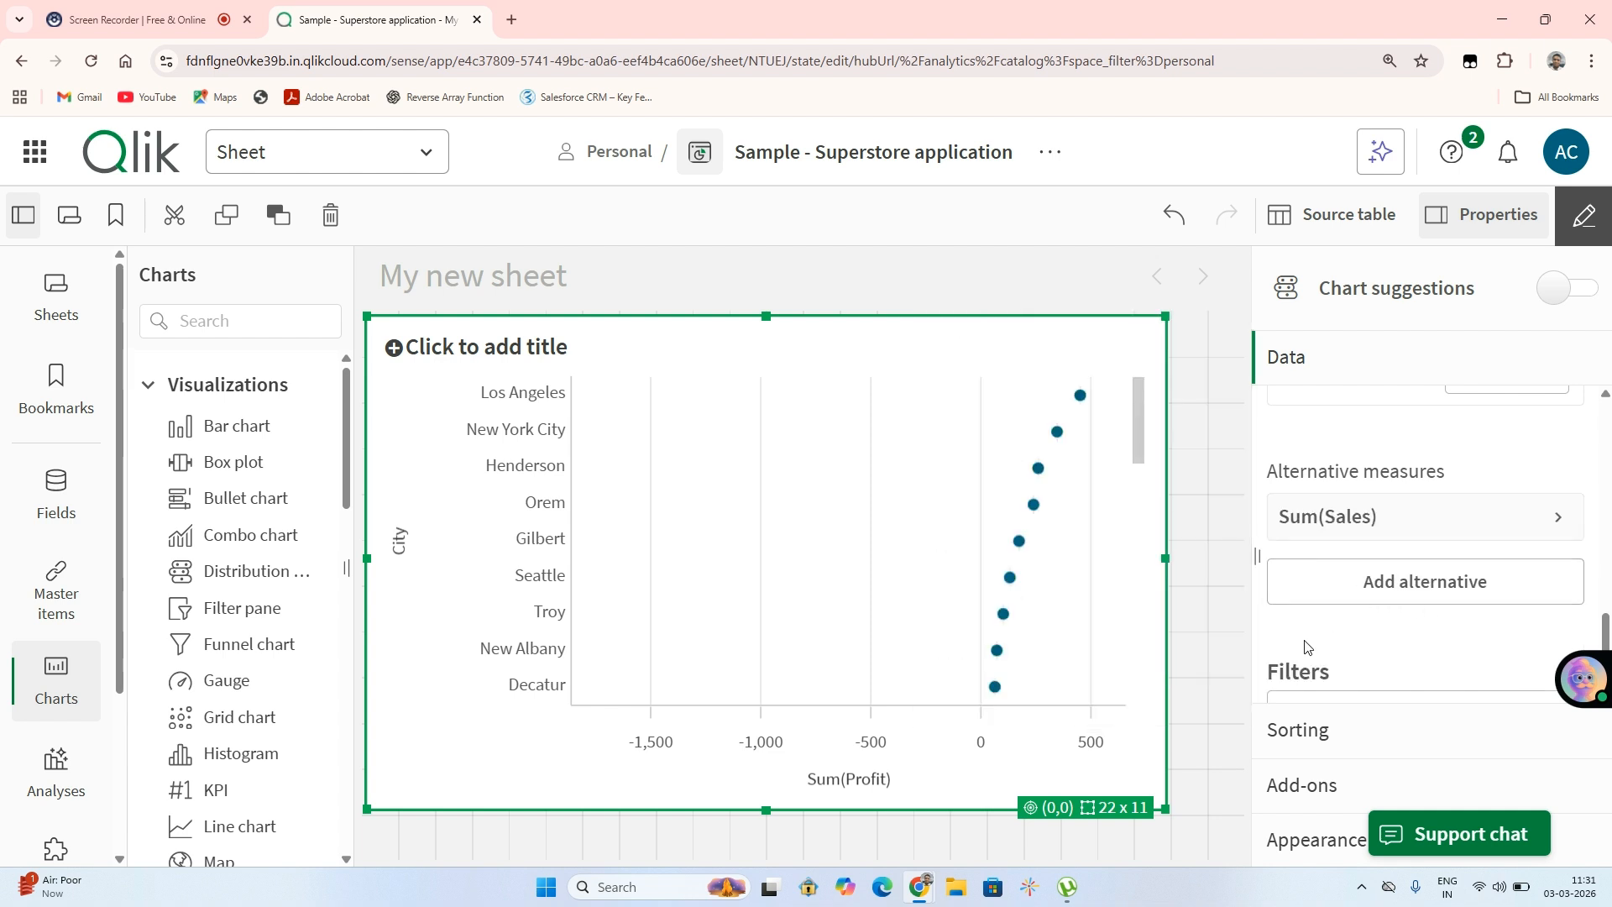
Review the distribution plot's data settings, covering its dimensions, the Profit measure and the alternative measures.
scroll(1299, 576, up, 2)
scroll(1300, 576, down, 3)
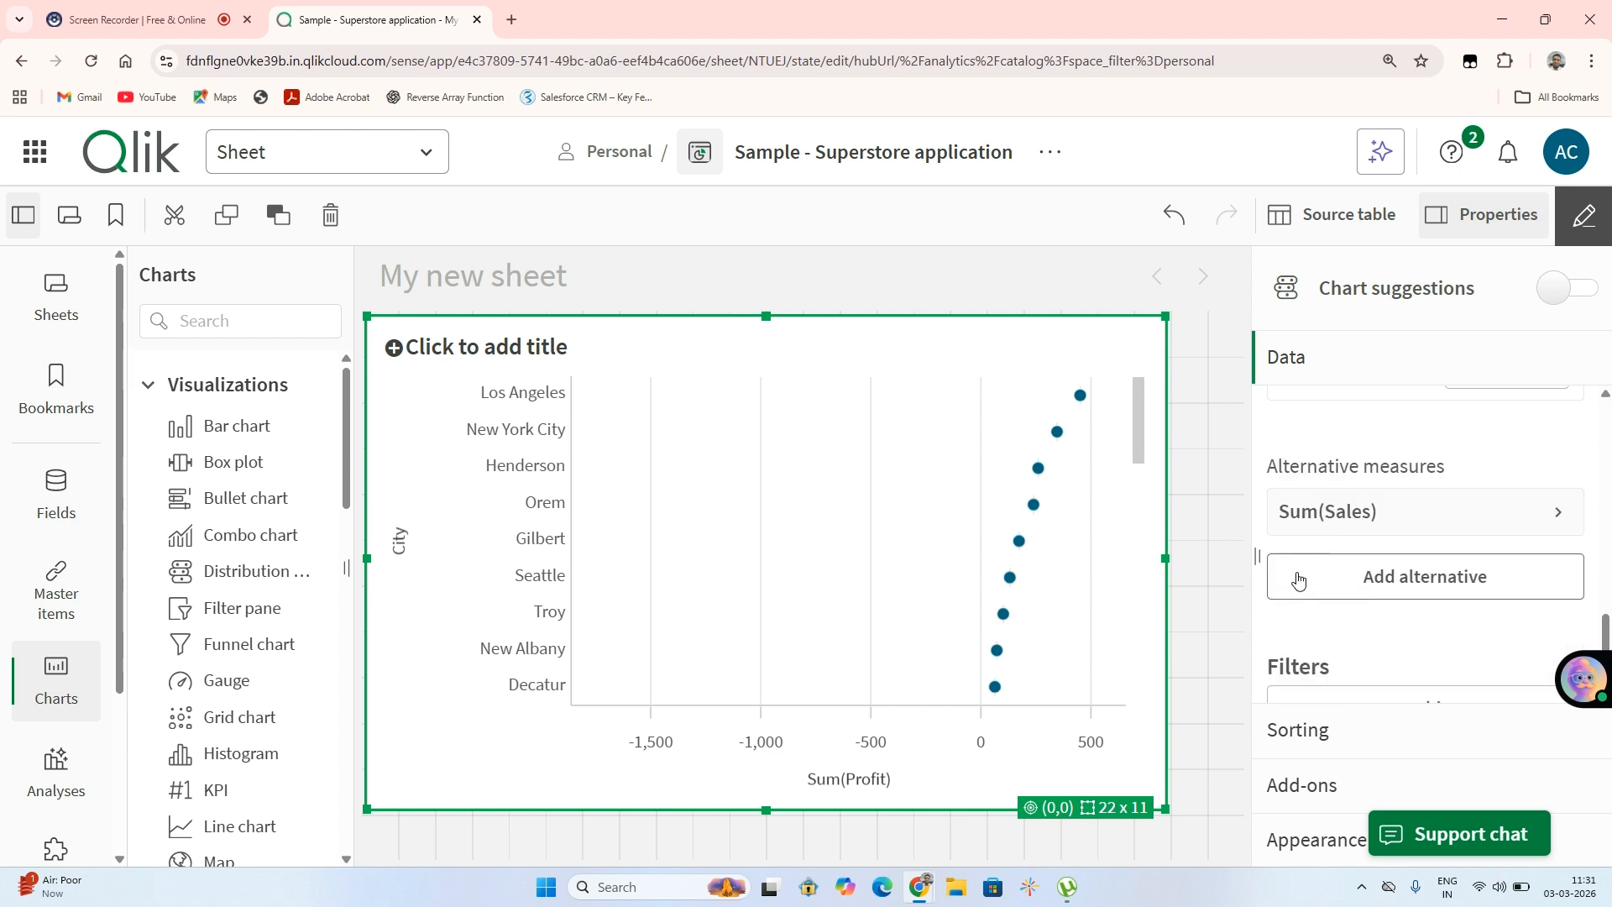
scroll(1299, 578, up, 8)
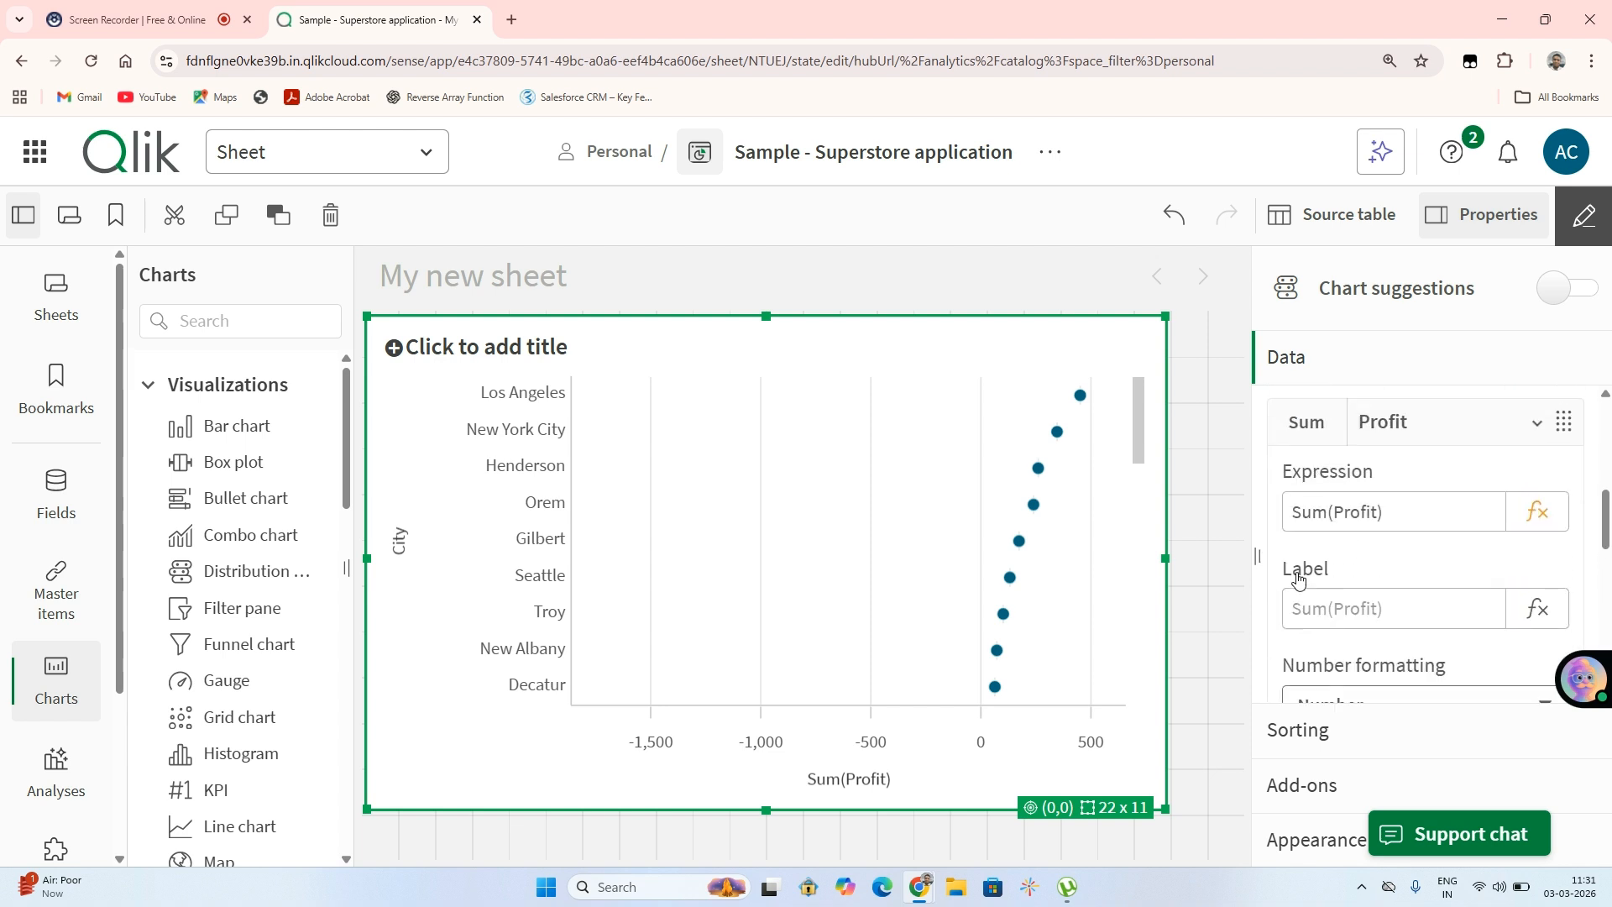
scroll(1299, 577, down, 2)
scroll(1299, 578, up, 1)
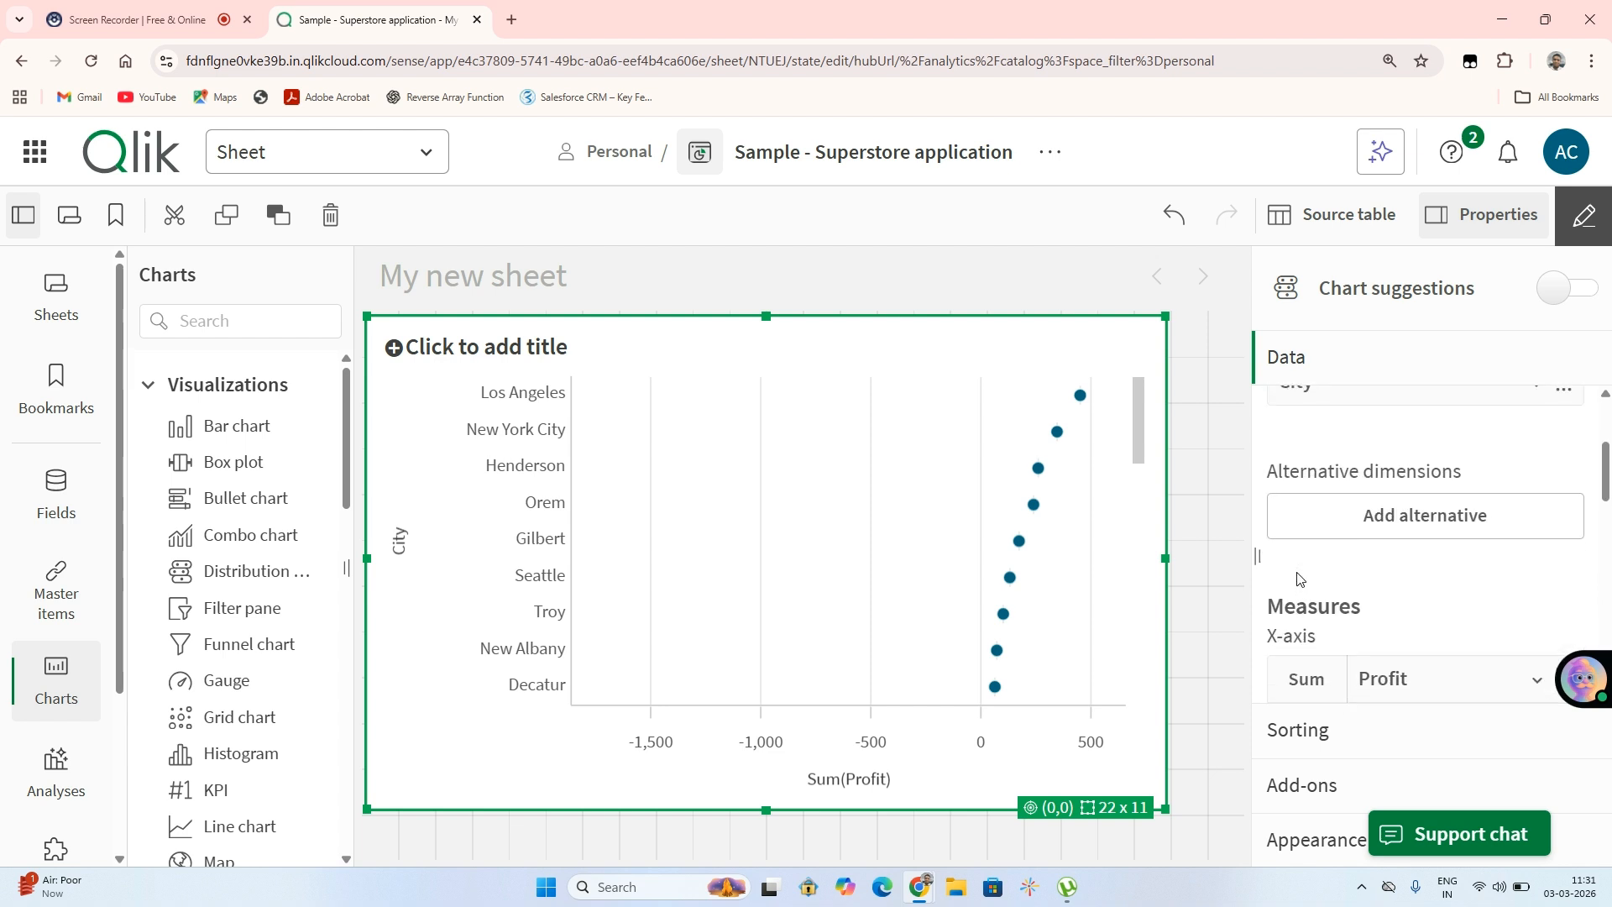
scroll(1300, 577, up, 2)
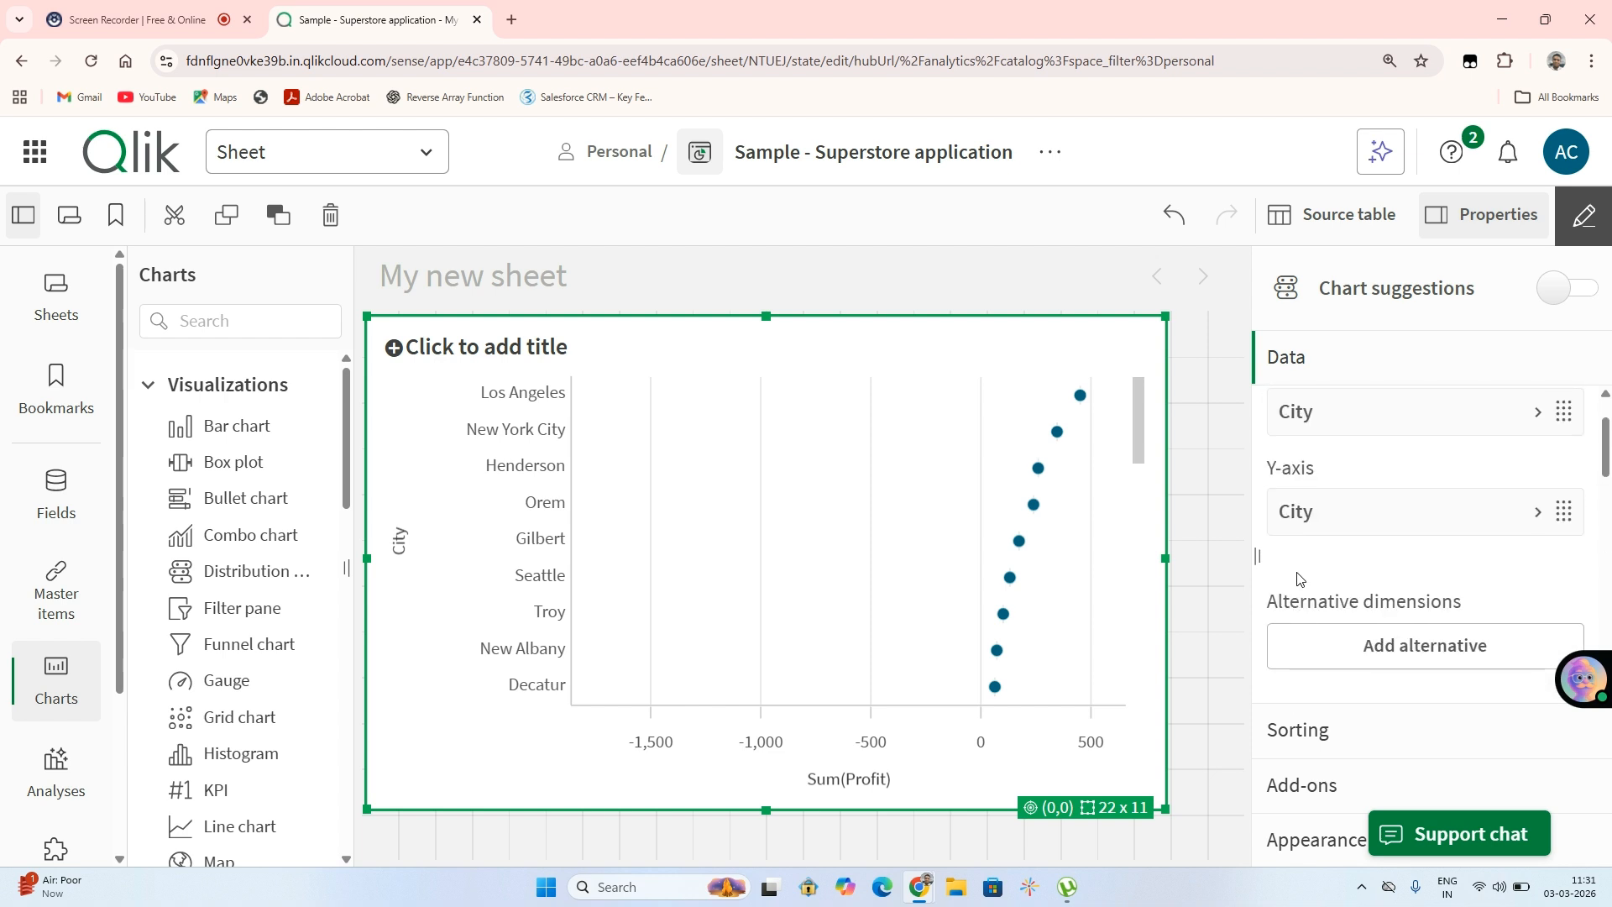
scroll(1456, 608, down, 3)
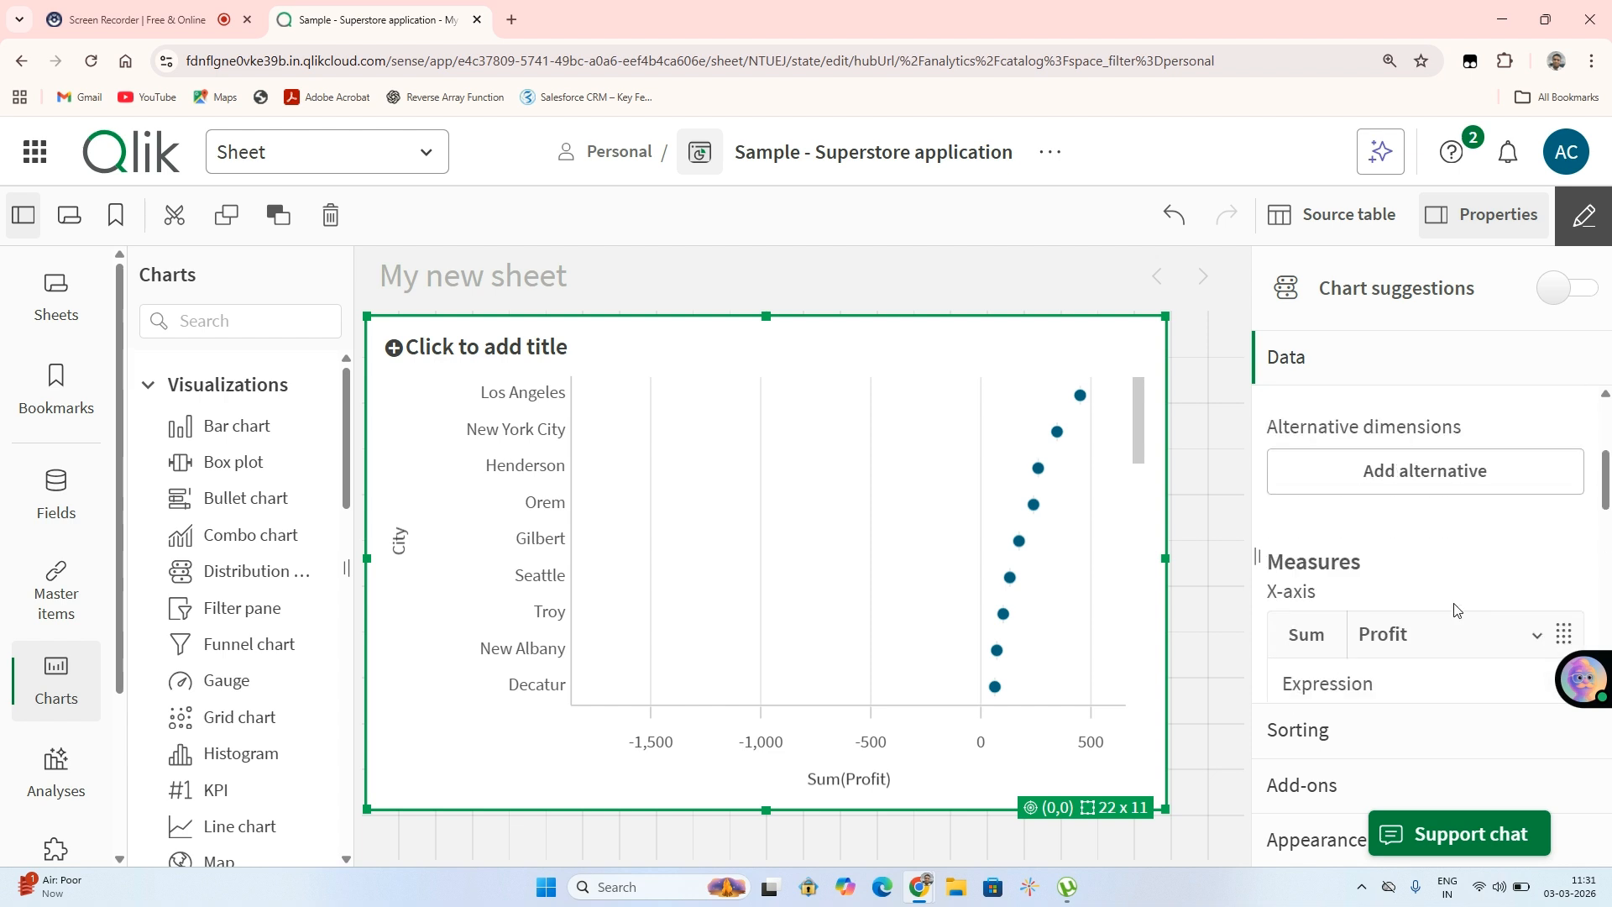
scroll(1455, 608, down, 5)
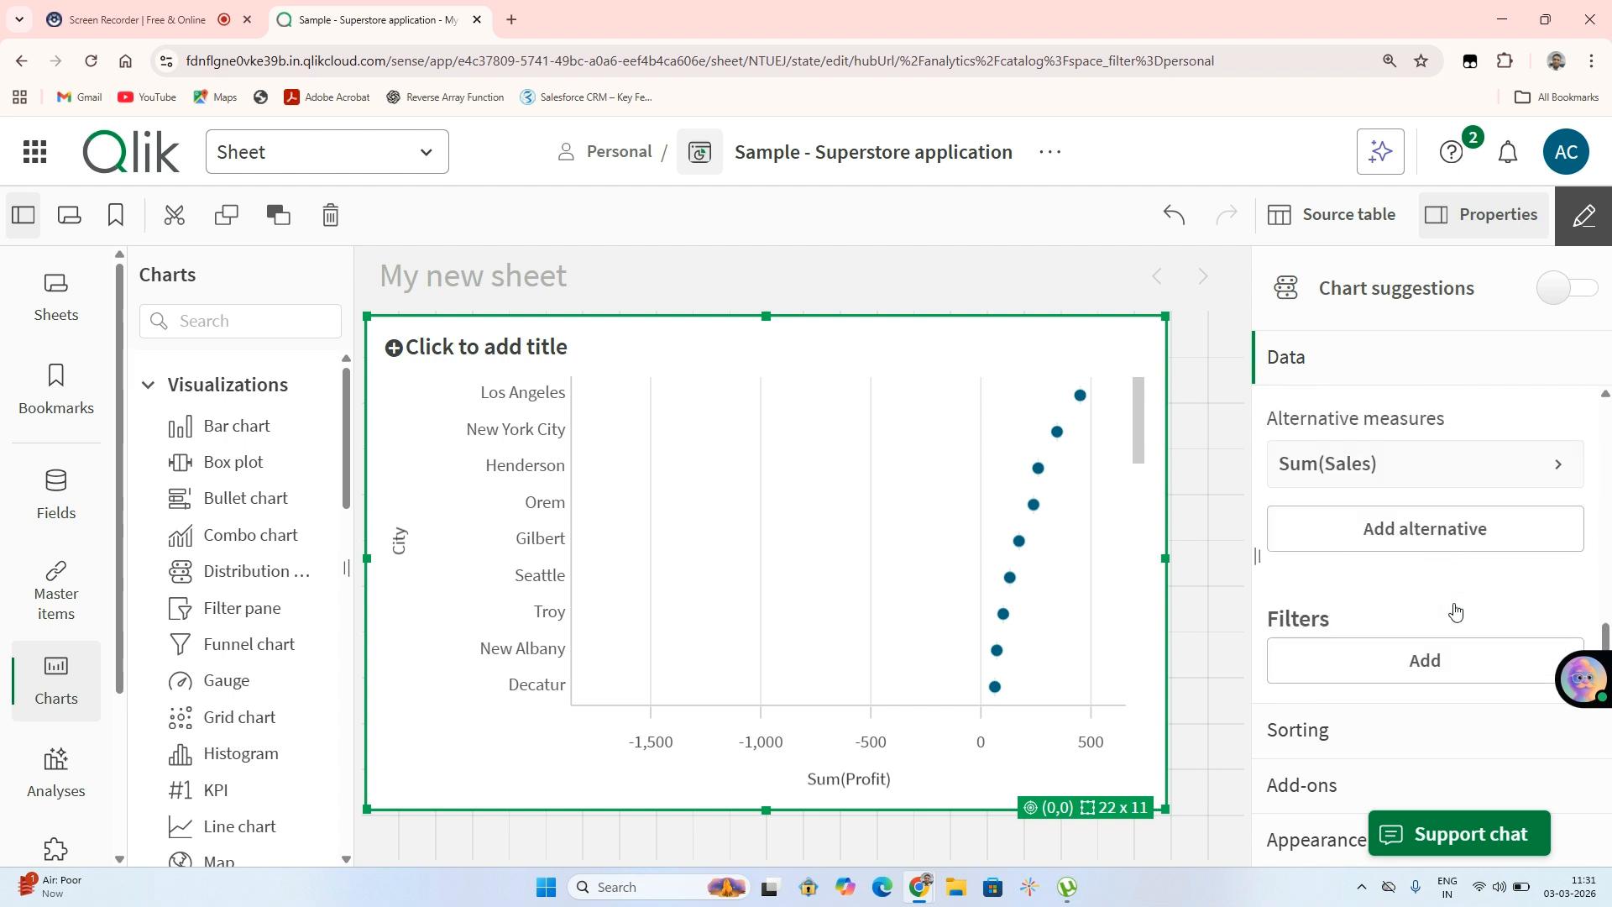
scroll(1455, 609, up, 3)
scroll(1456, 609, down, 2)
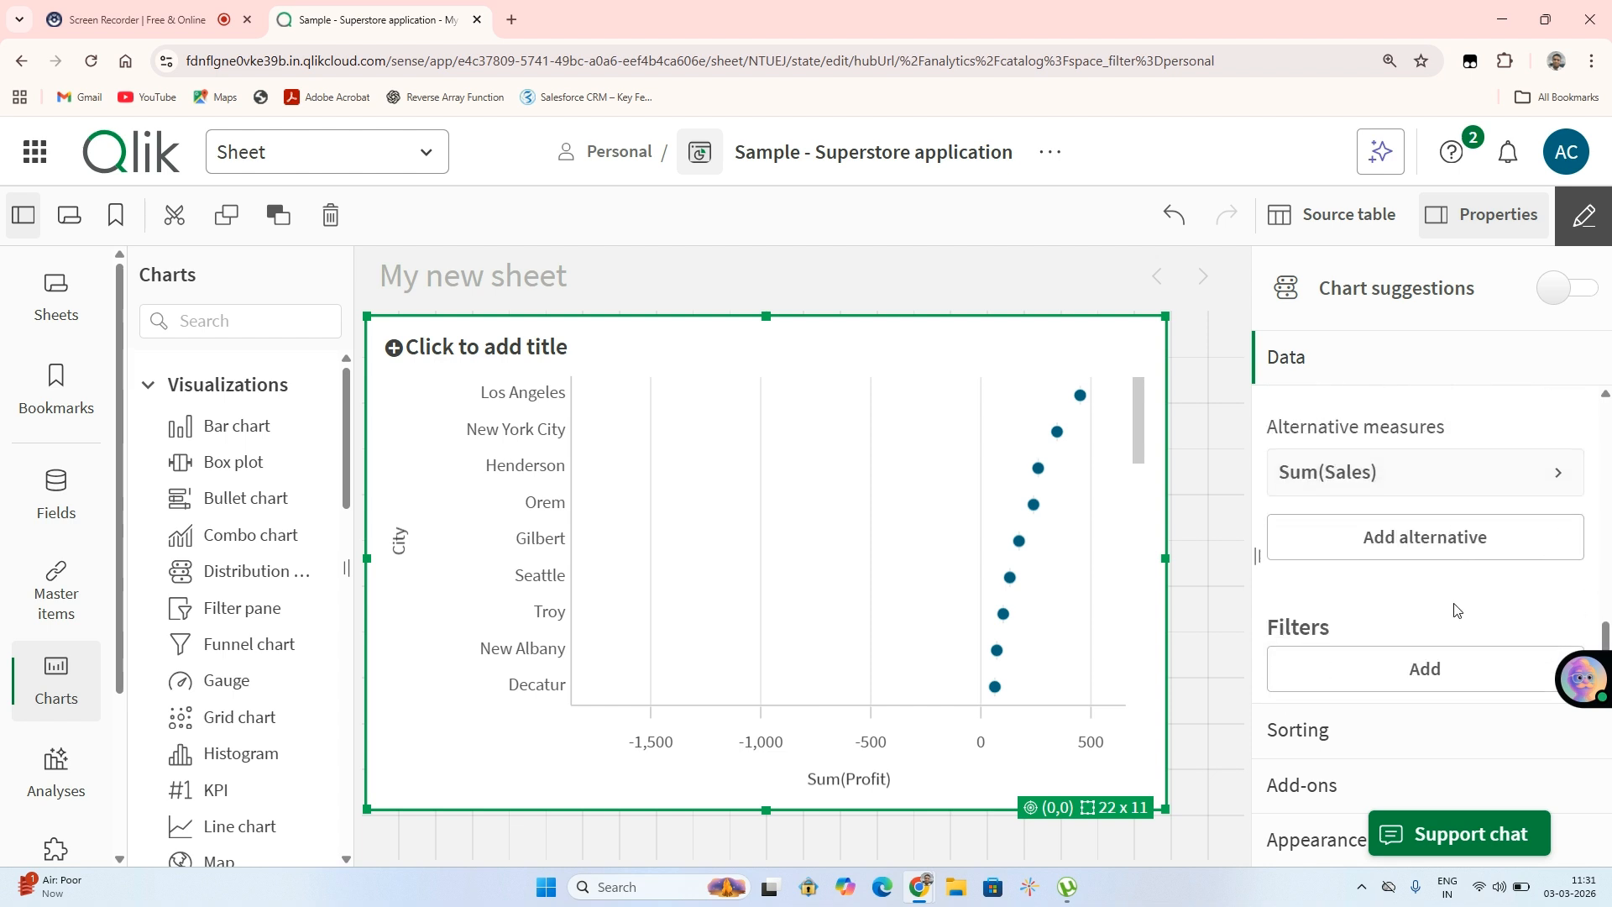
click(1408, 536)
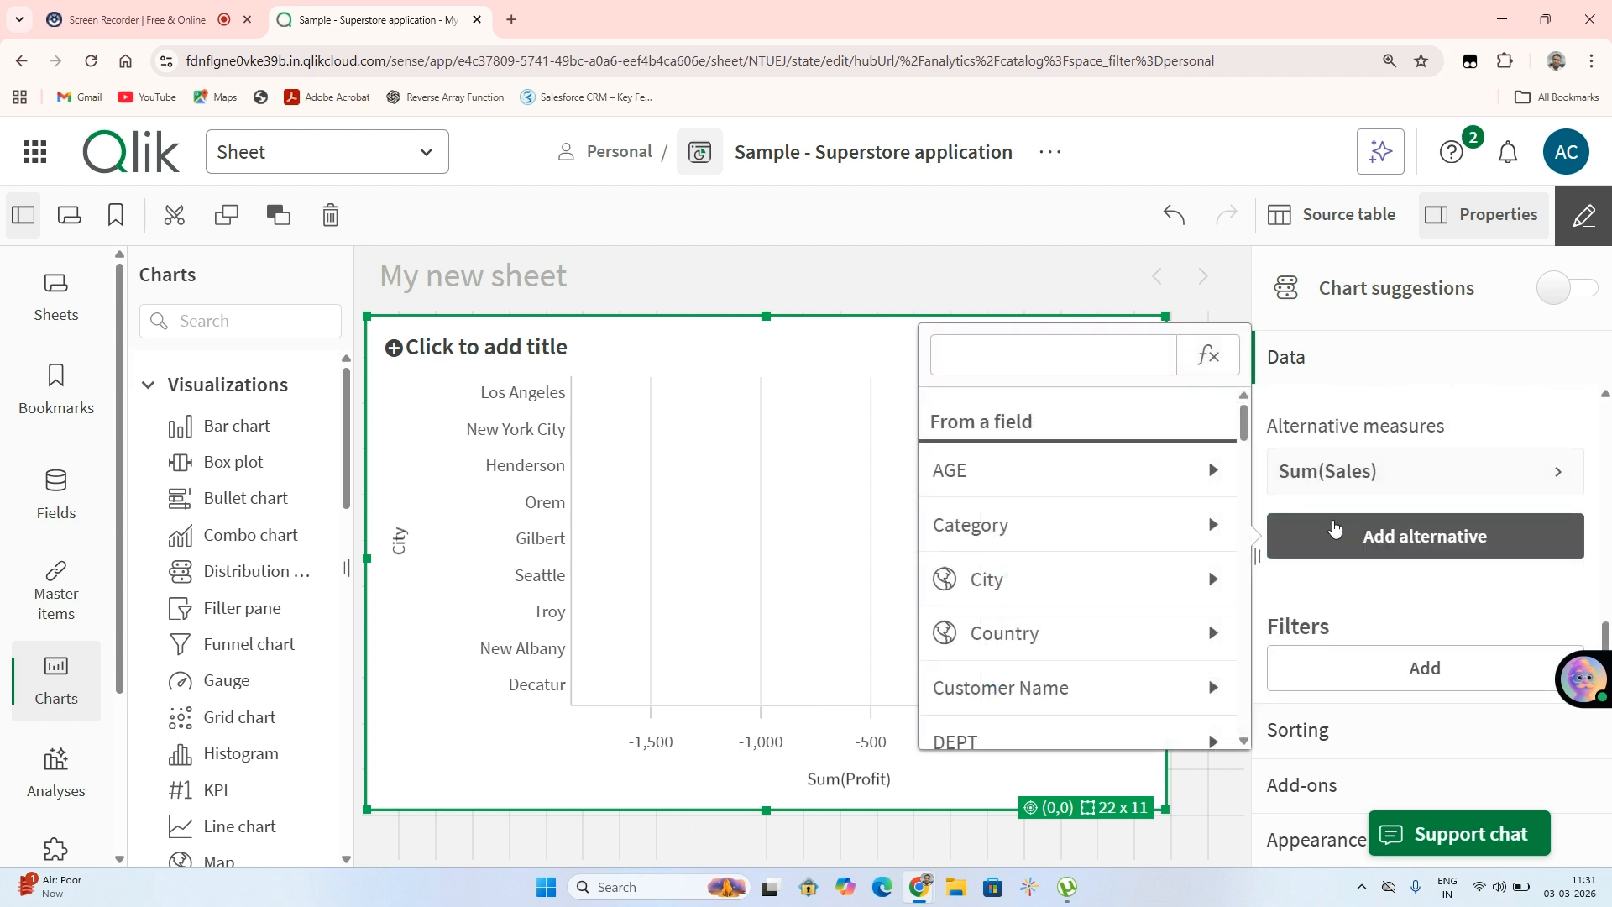
click(1444, 470)
click(1444, 470)
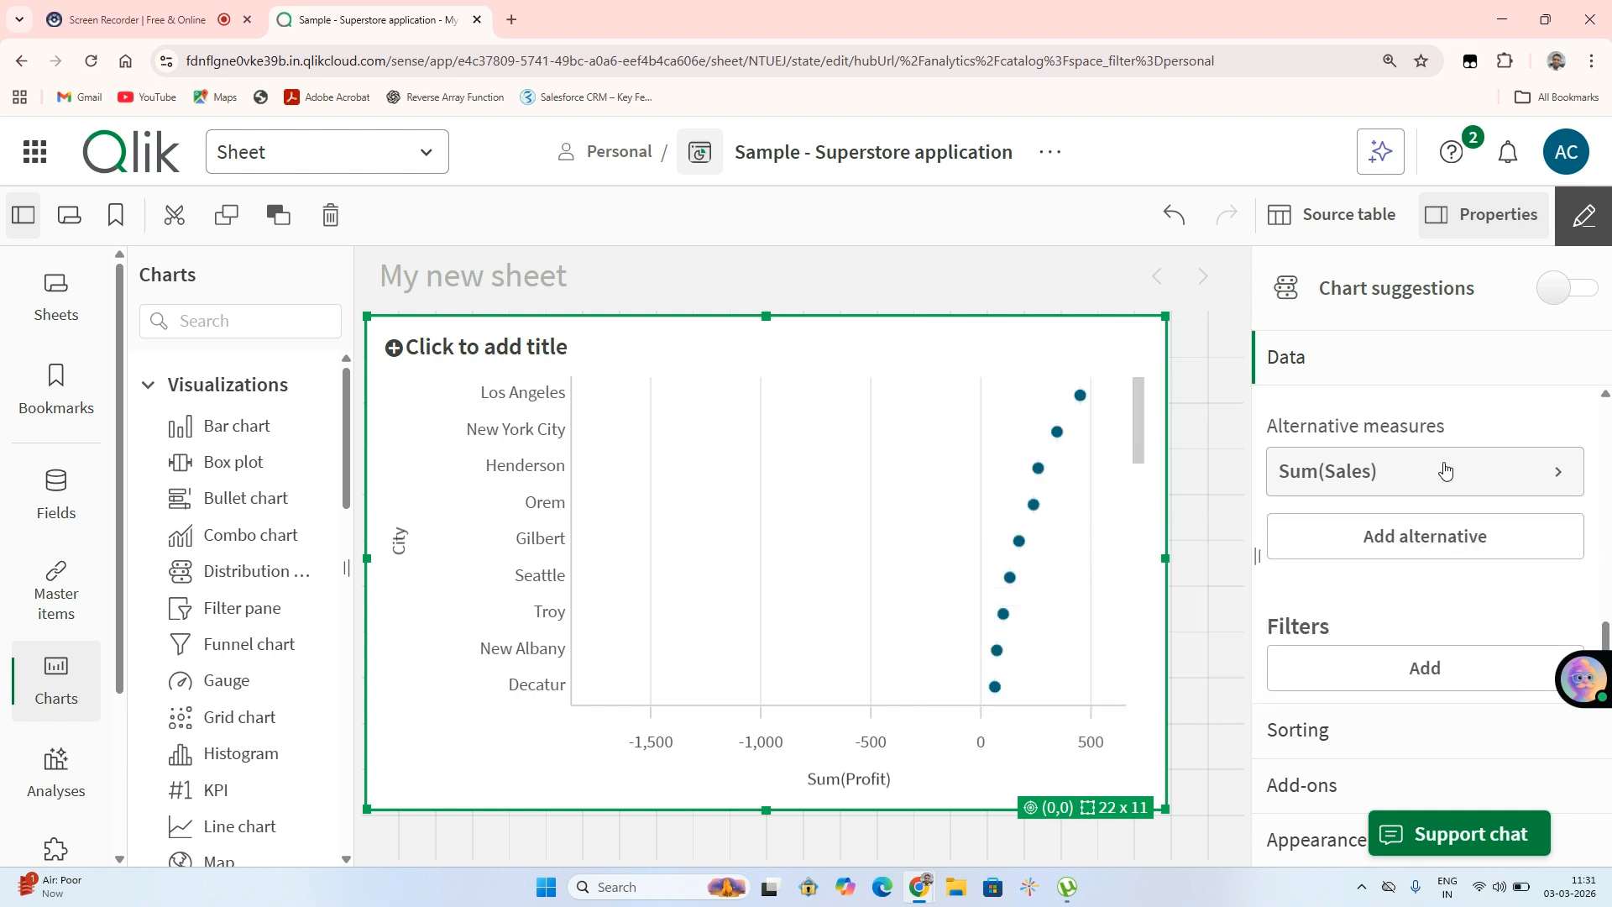
click(1445, 470)
Examine the city profit points down to the last city outside edit mode, and return to editing the sheet.
click(1574, 218)
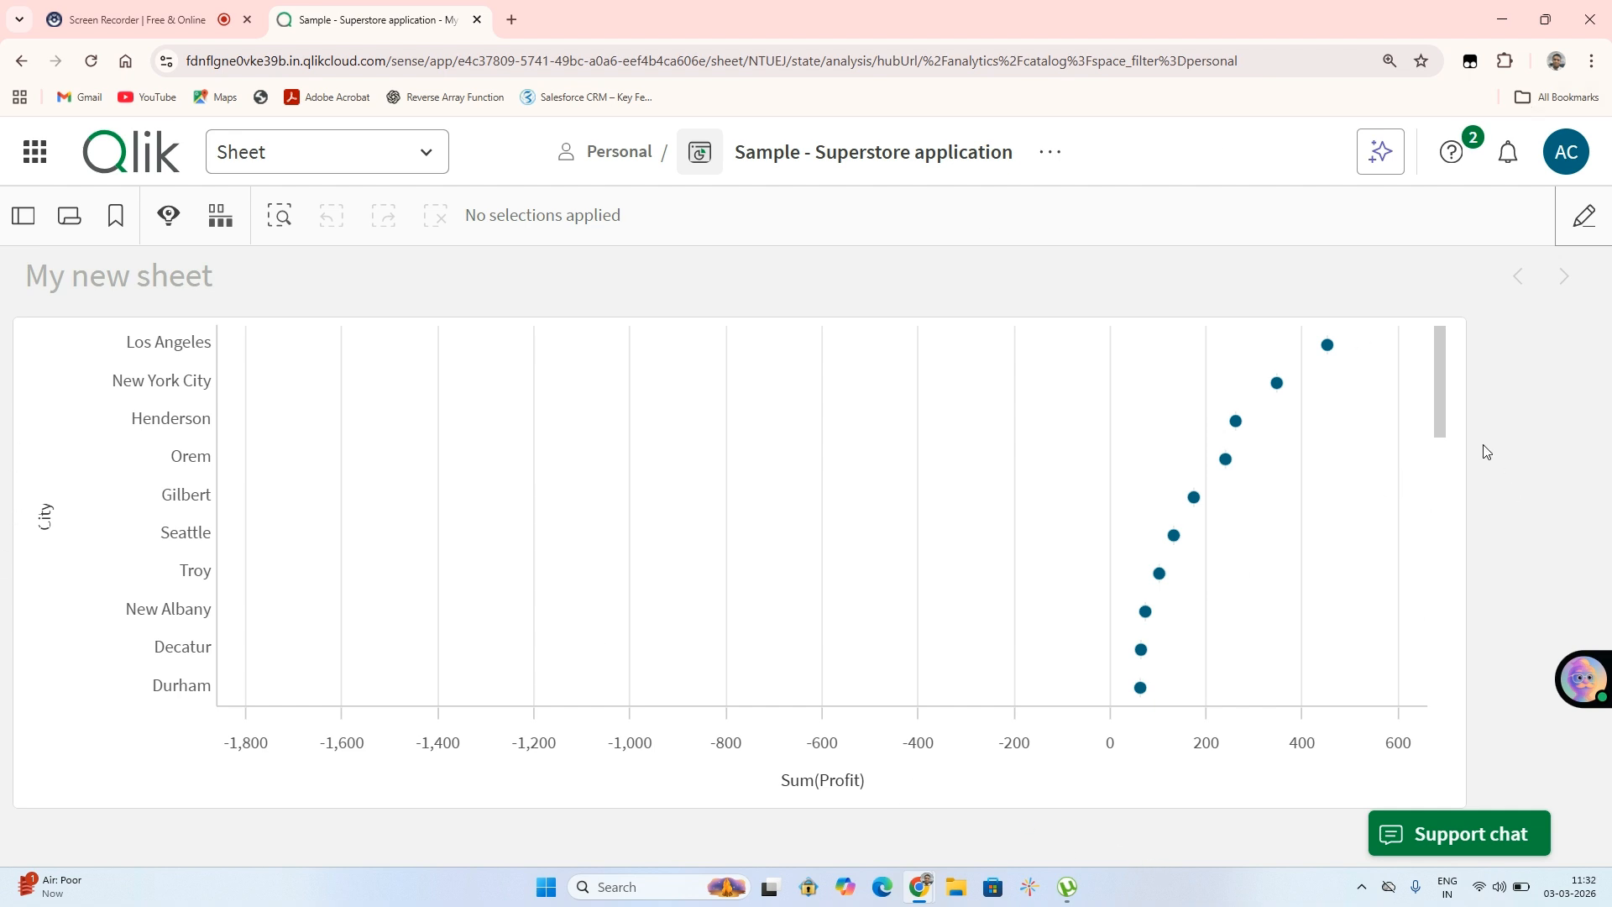
drag(1437, 419, 1399, 773)
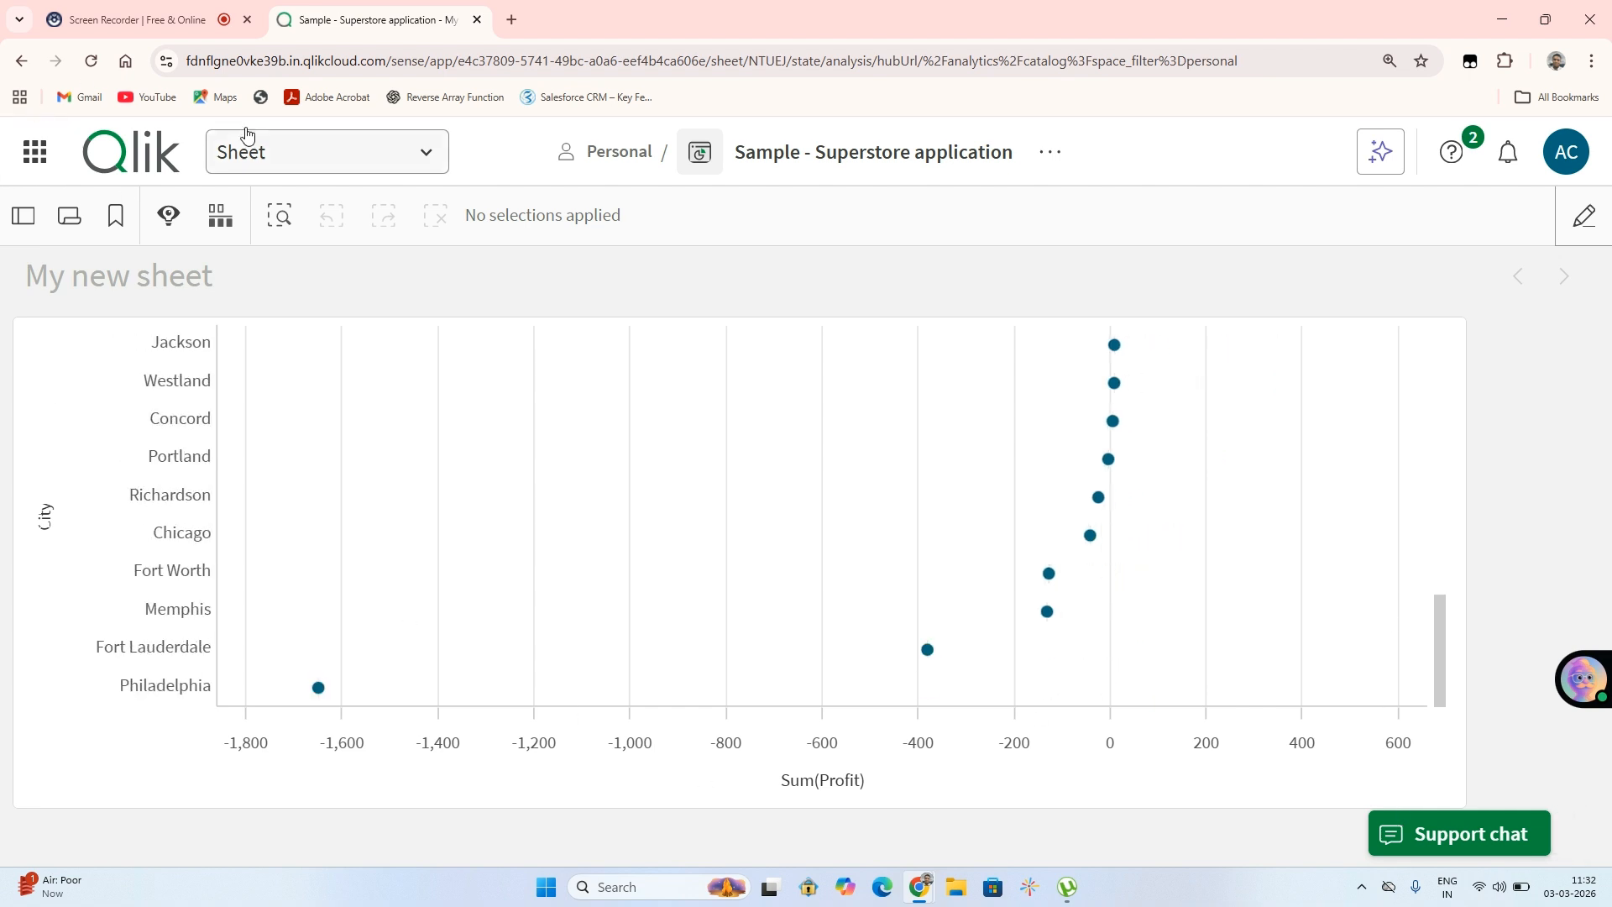
click(1584, 215)
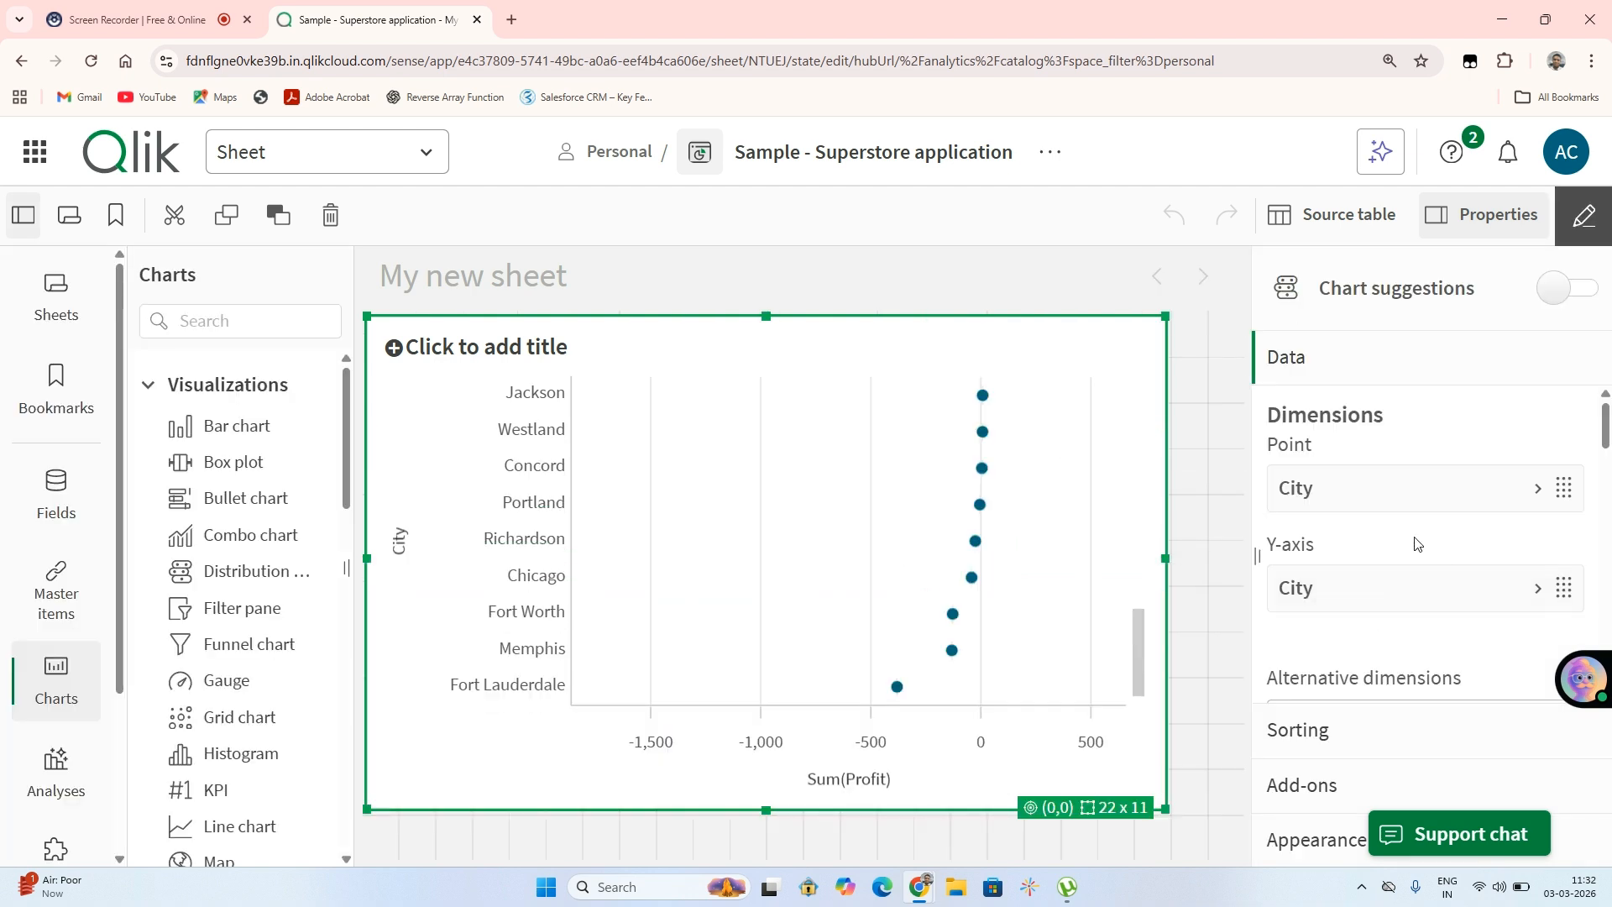
Delete the Sum(Sales) alternative measure from the distribution plot.
scroll(1399, 530, down, 5)
scroll(1484, 630, down, 6)
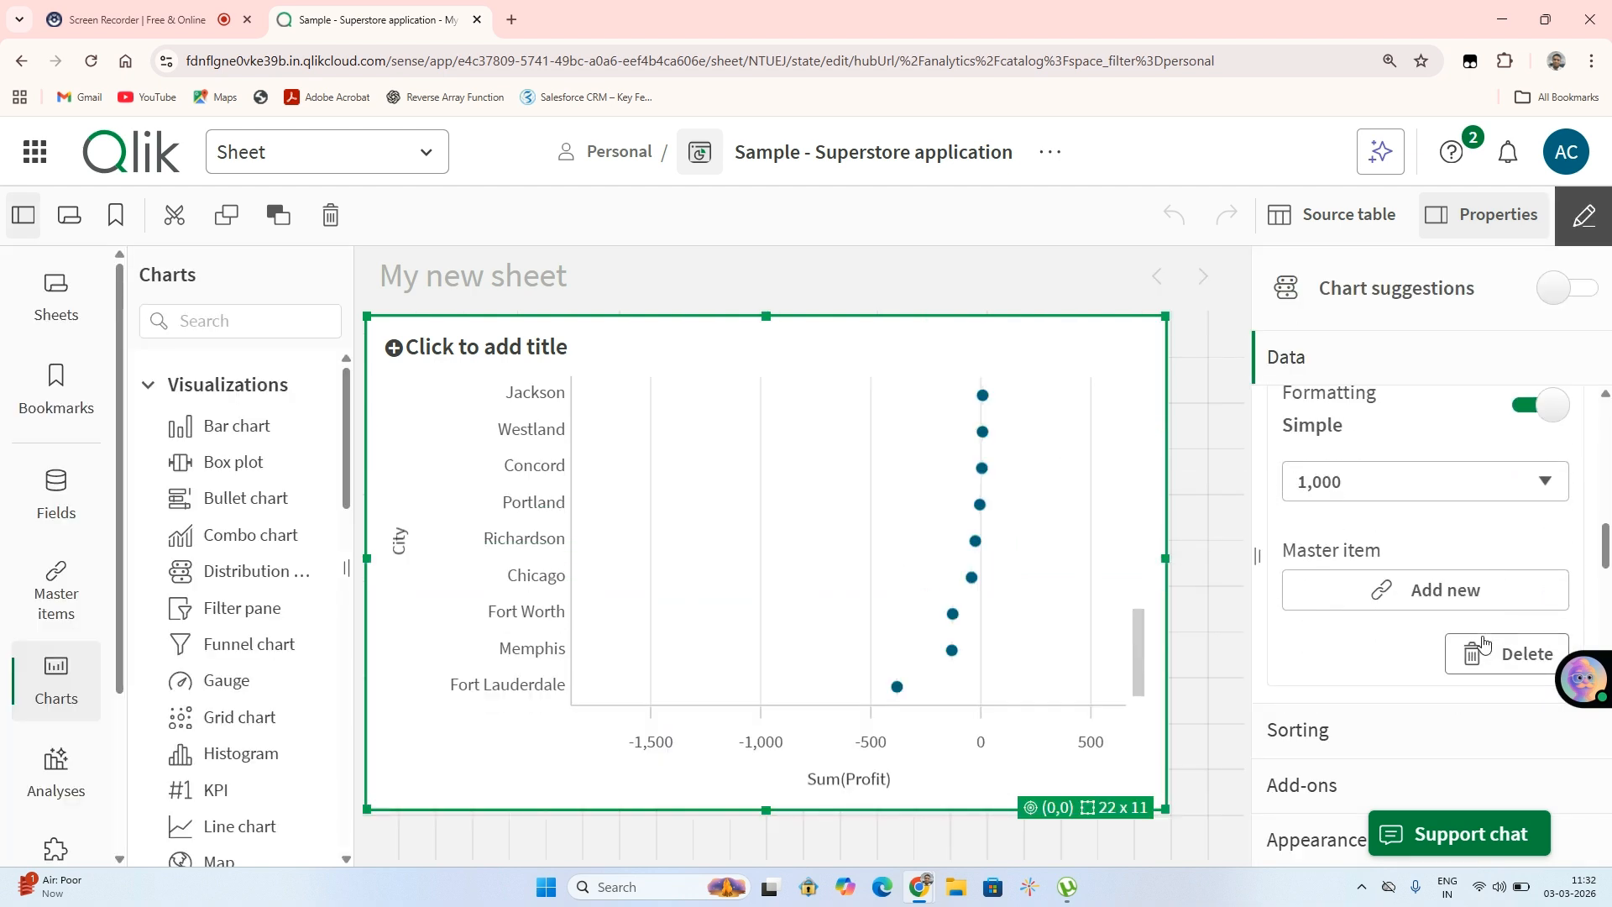
scroll(1477, 635, up, 4)
scroll(1477, 636, up, 4)
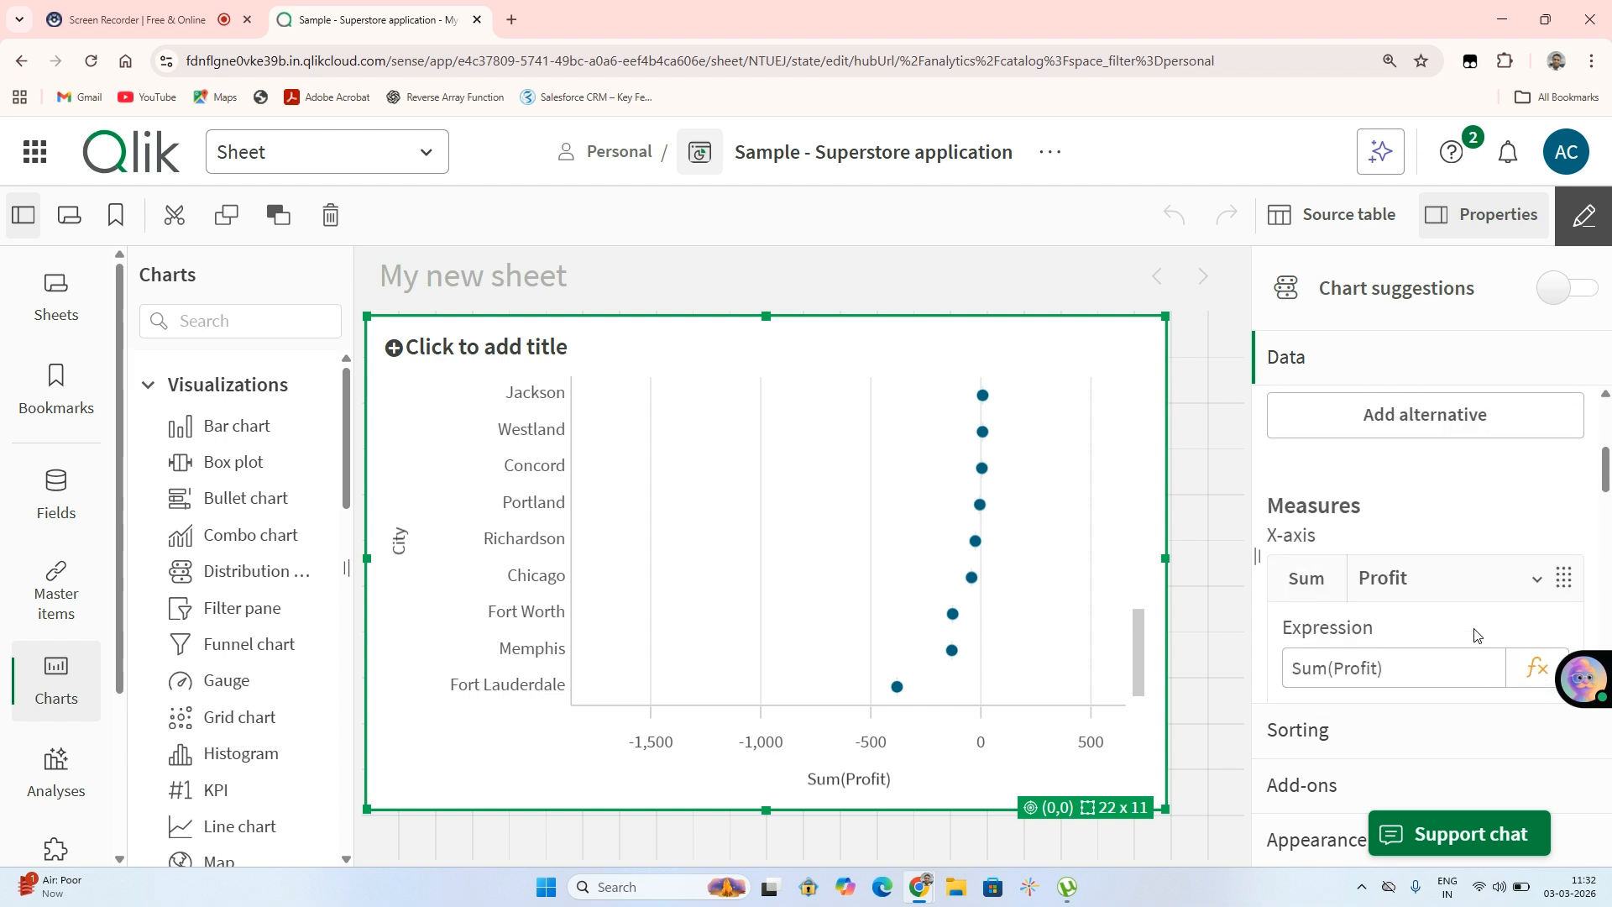
scroll(1464, 631, down, 1)
scroll(1427, 588, down, 7)
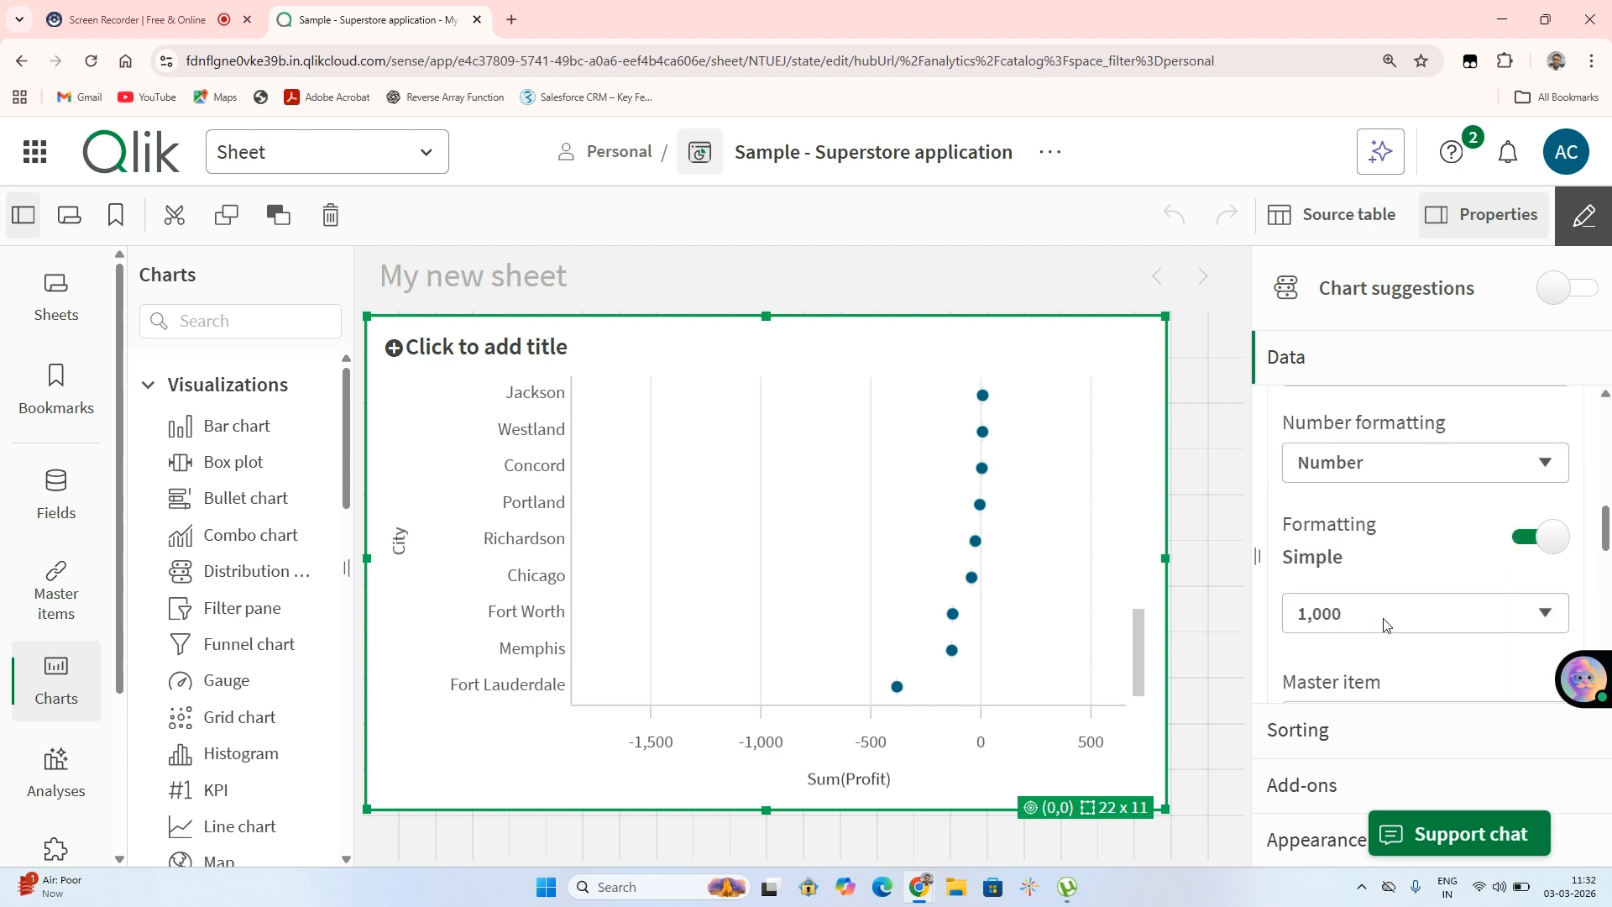
scroll(1477, 420, up, 1)
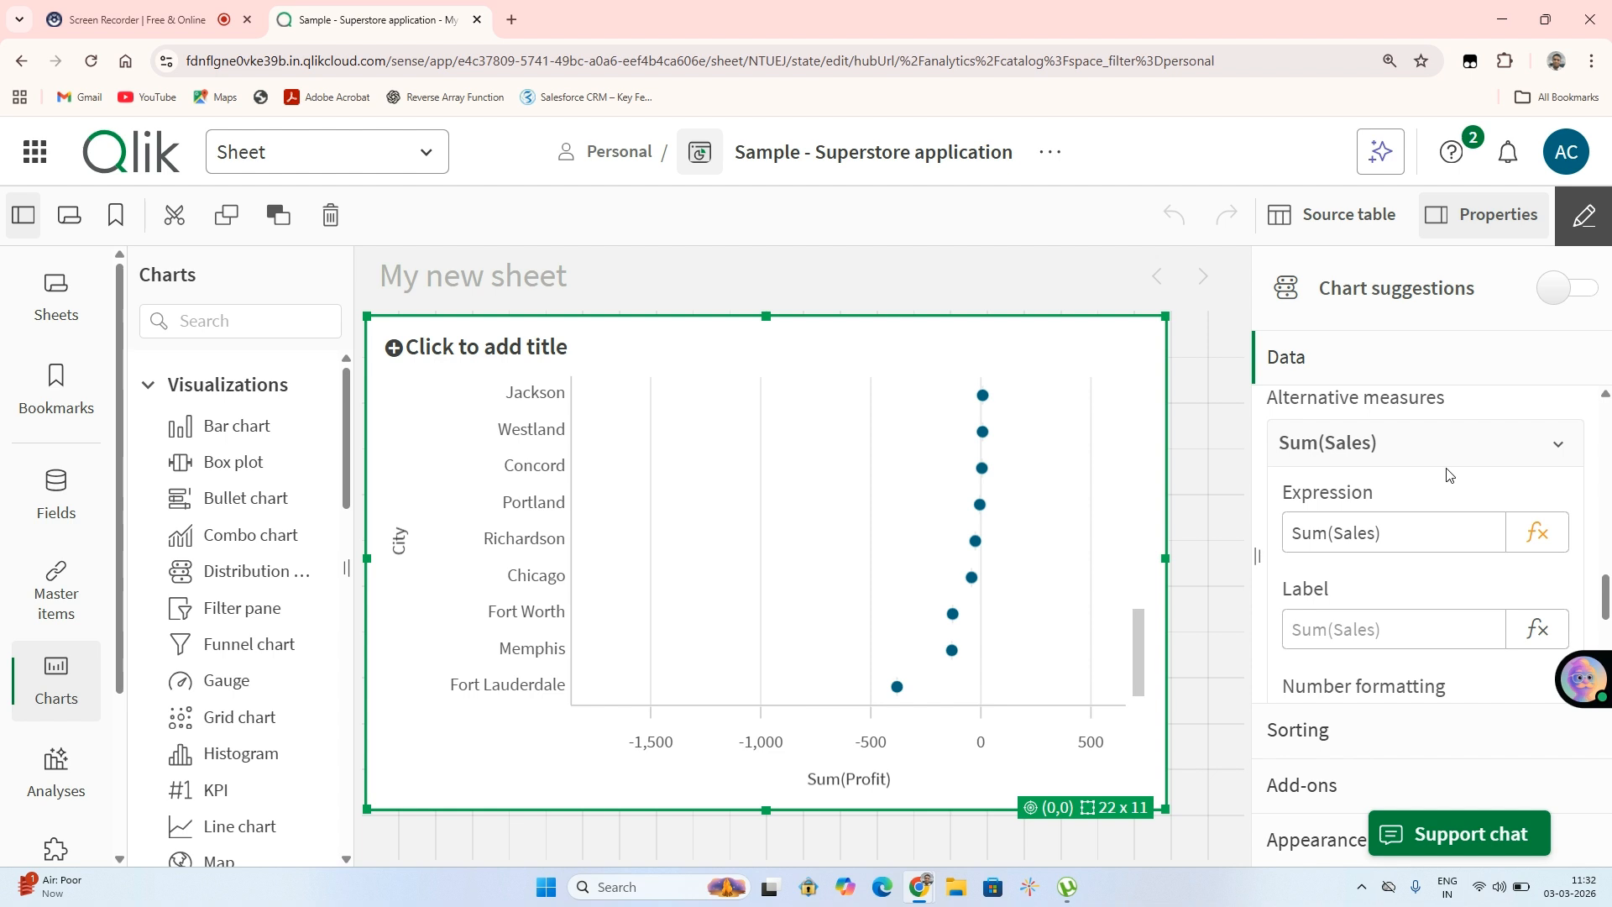
right_click(1445, 444)
click(1331, 420)
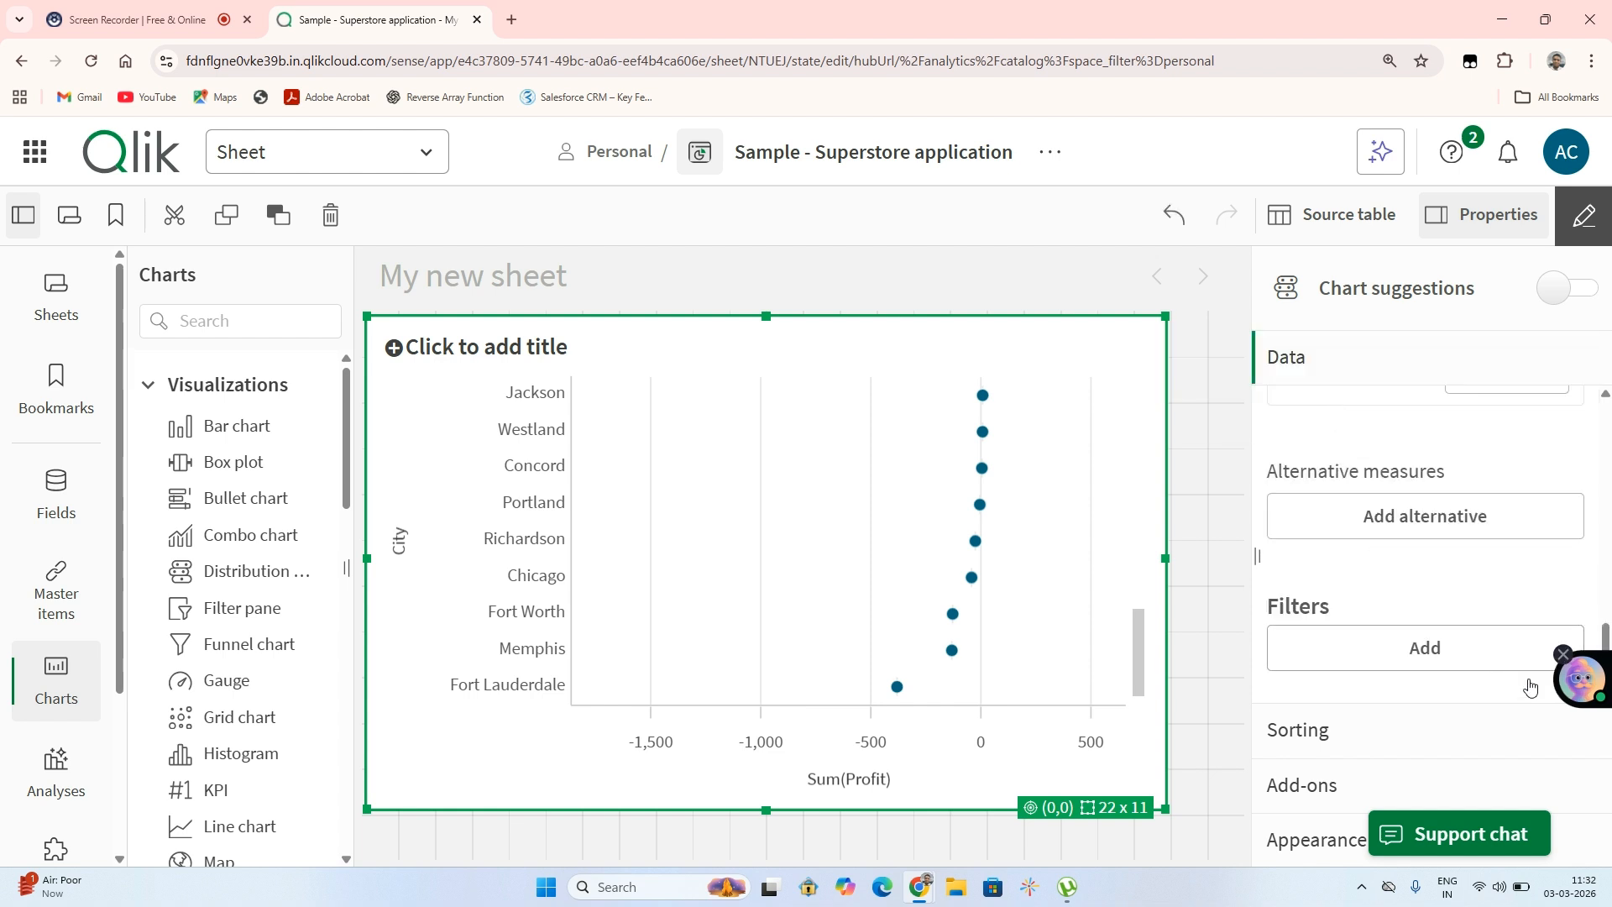
Shrink the distribution plot to 11 x 7 grid cells, keeping its upper-left corner at (0,0).
drag(1166, 557, 984, 531)
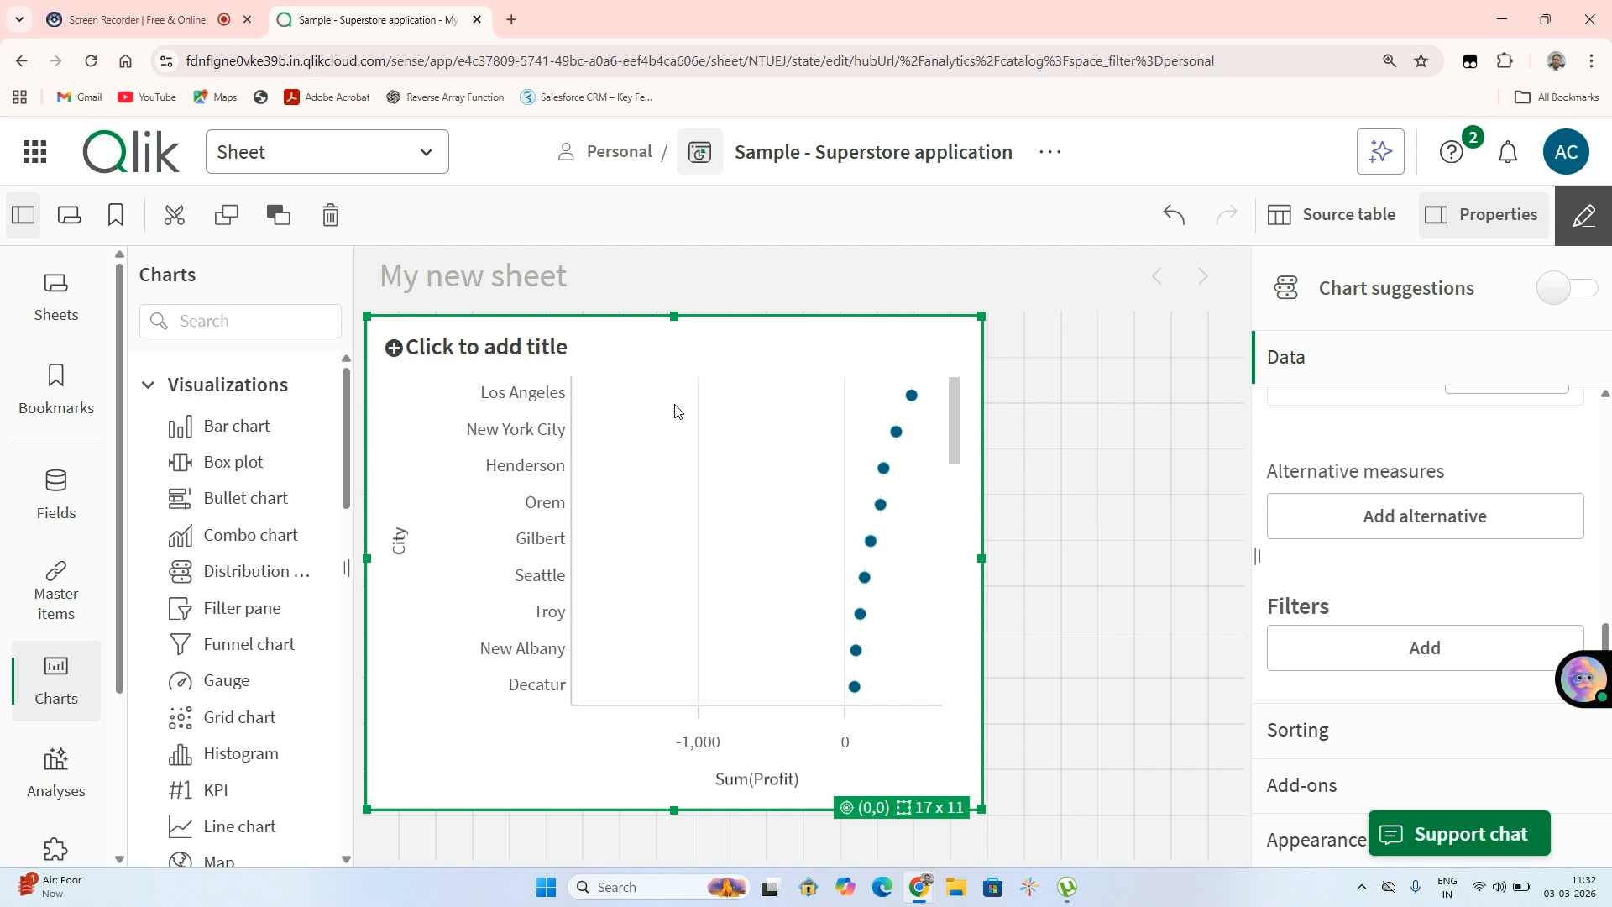
drag(674, 809, 677, 571)
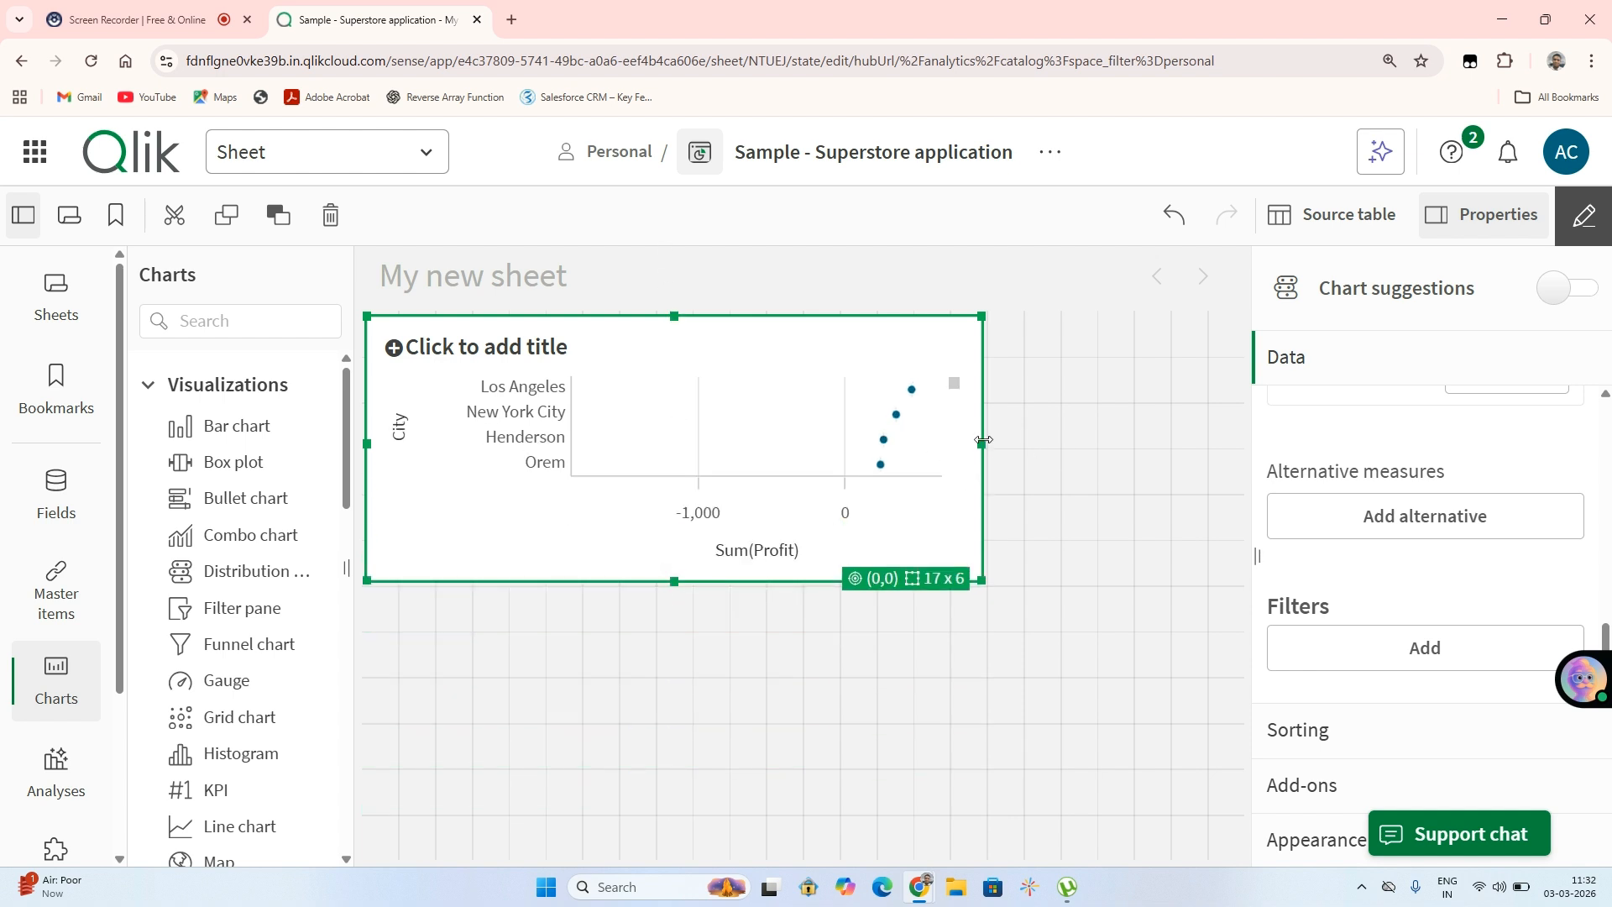
drag(984, 440, 760, 442)
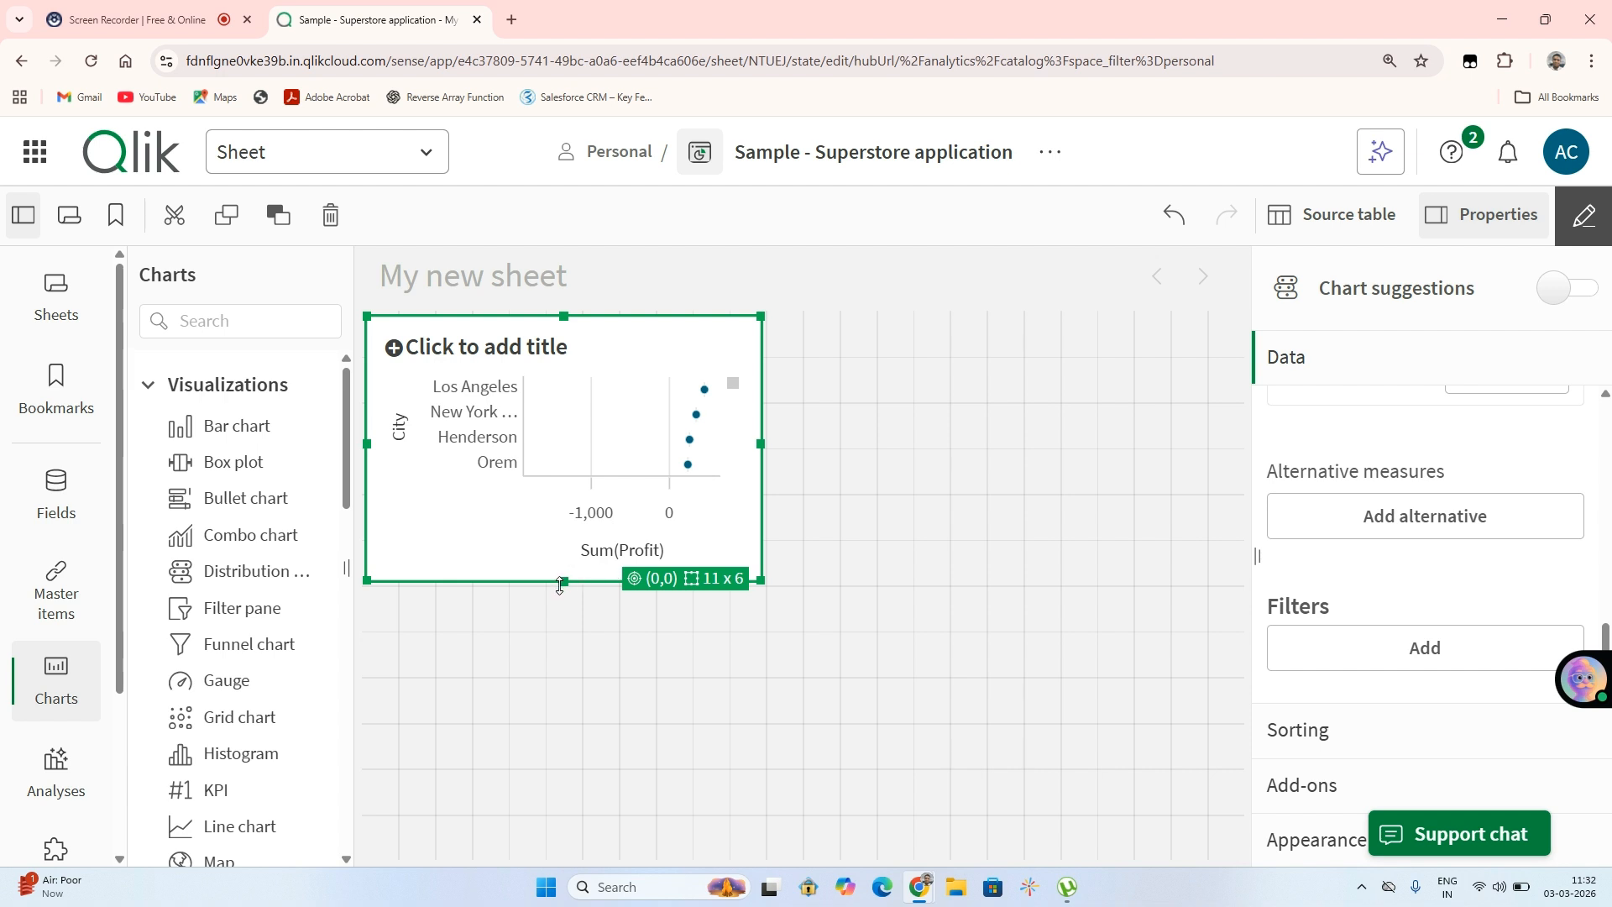
drag(560, 582, 563, 621)
Title the distribution plot "City vs Net_profit".
click(475, 341)
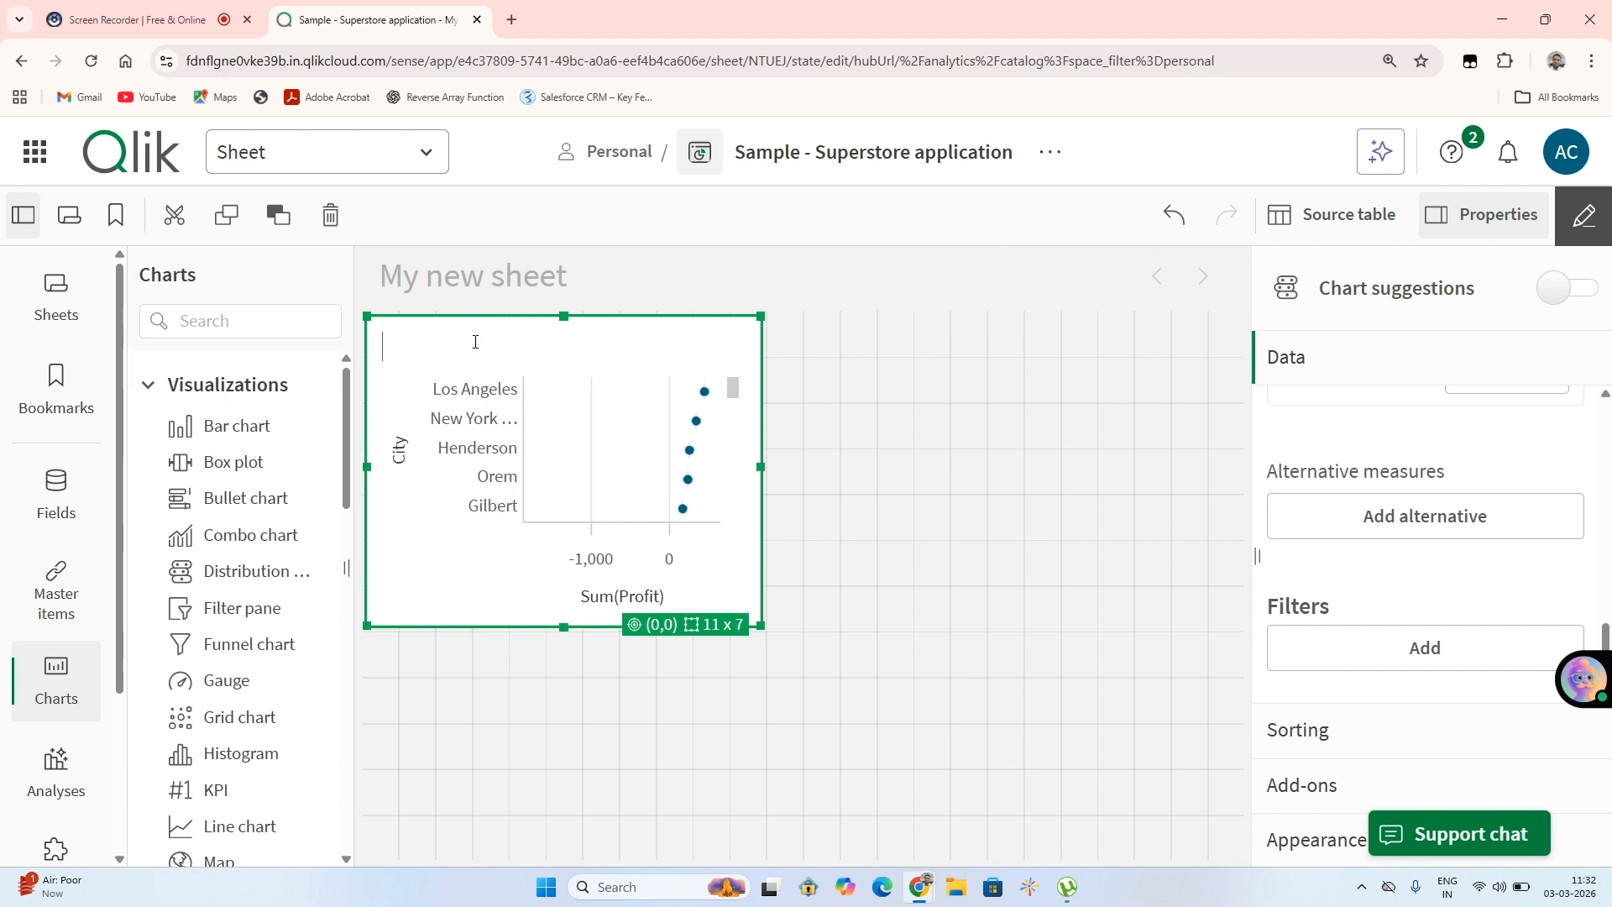
text(City vs)
text( P)
text(Net)
text(_profit)
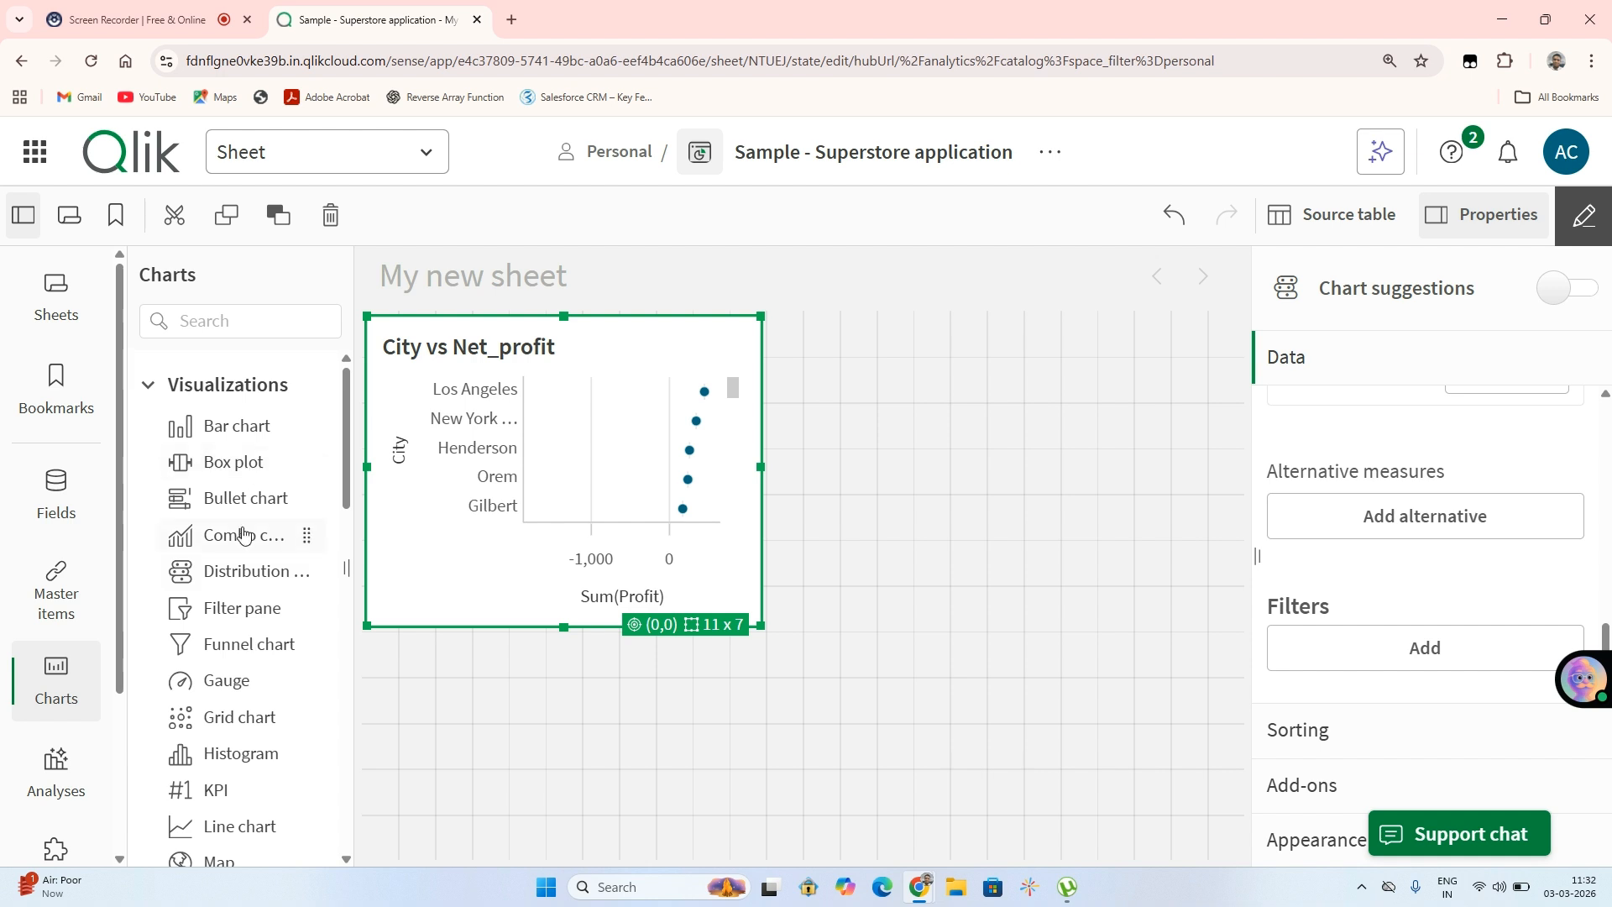
Add a second distribution plot beside the first one, starting at grid cell (11,0) and sized 13 x 7 cells.
drag(230, 586, 928, 484)
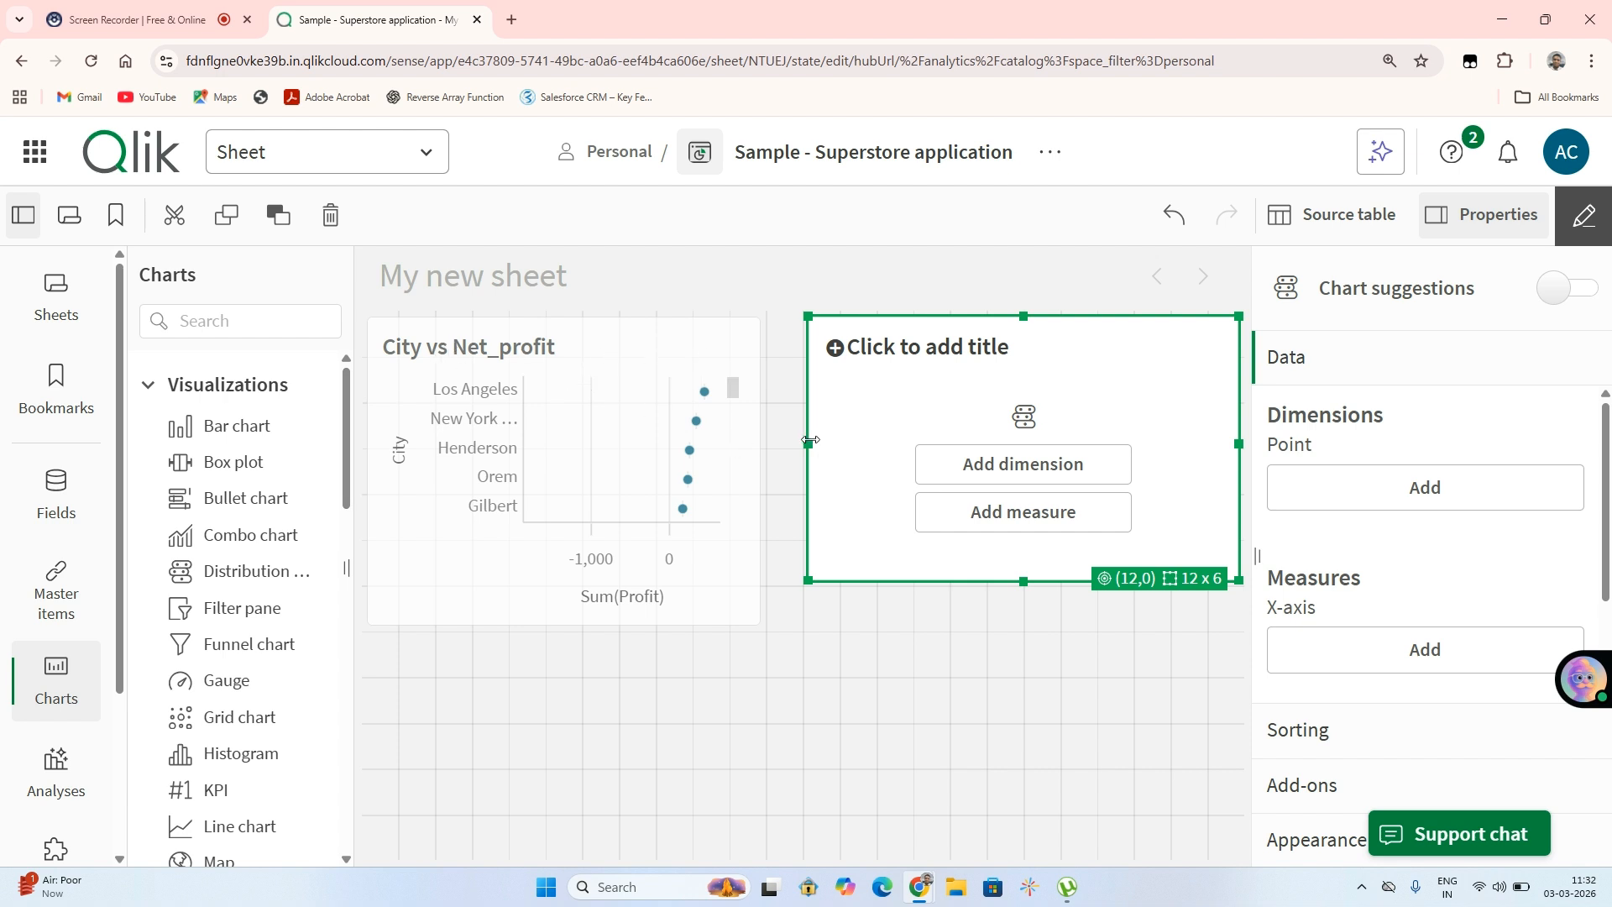
drag(810, 440, 789, 451)
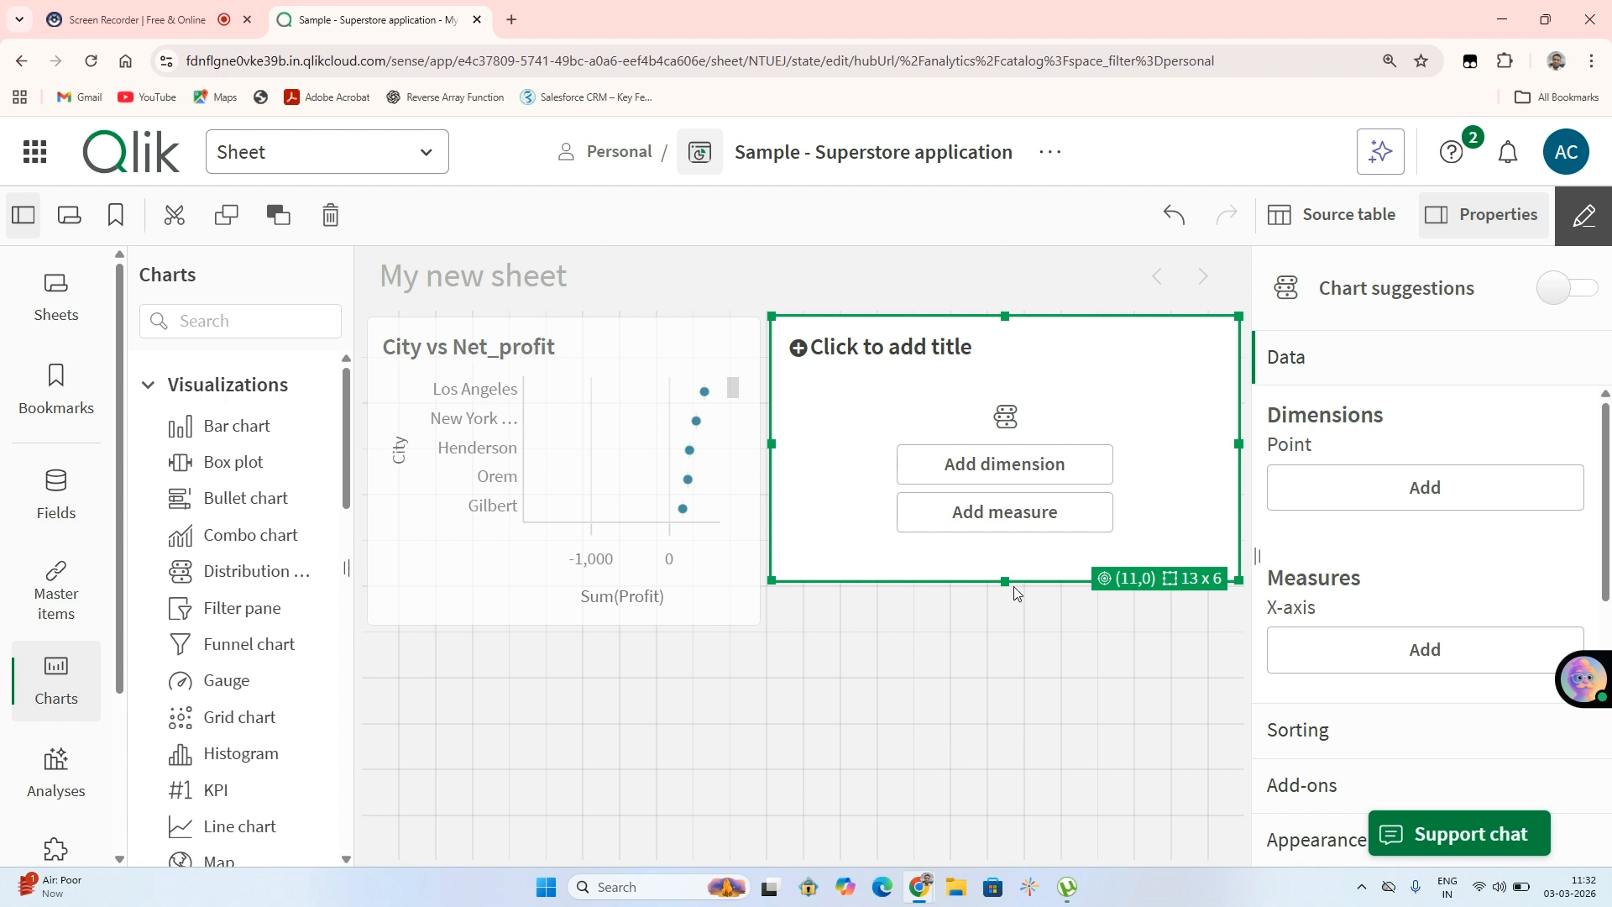
drag(1010, 581, 1004, 636)
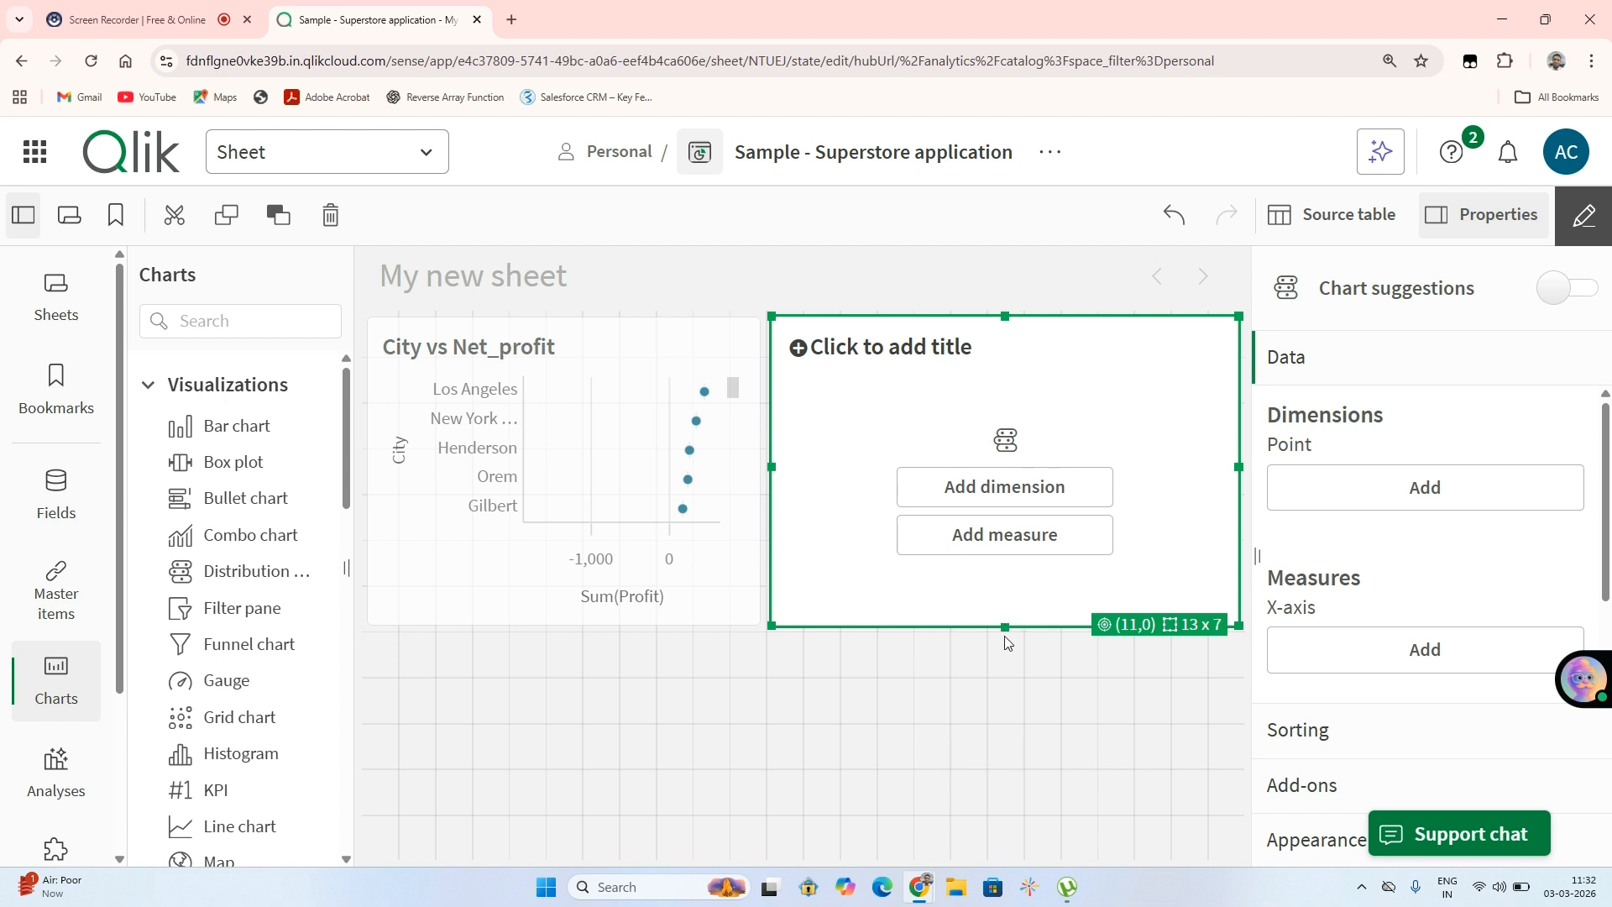
Add City as the point dimension of the second distribution plot.
click(968, 490)
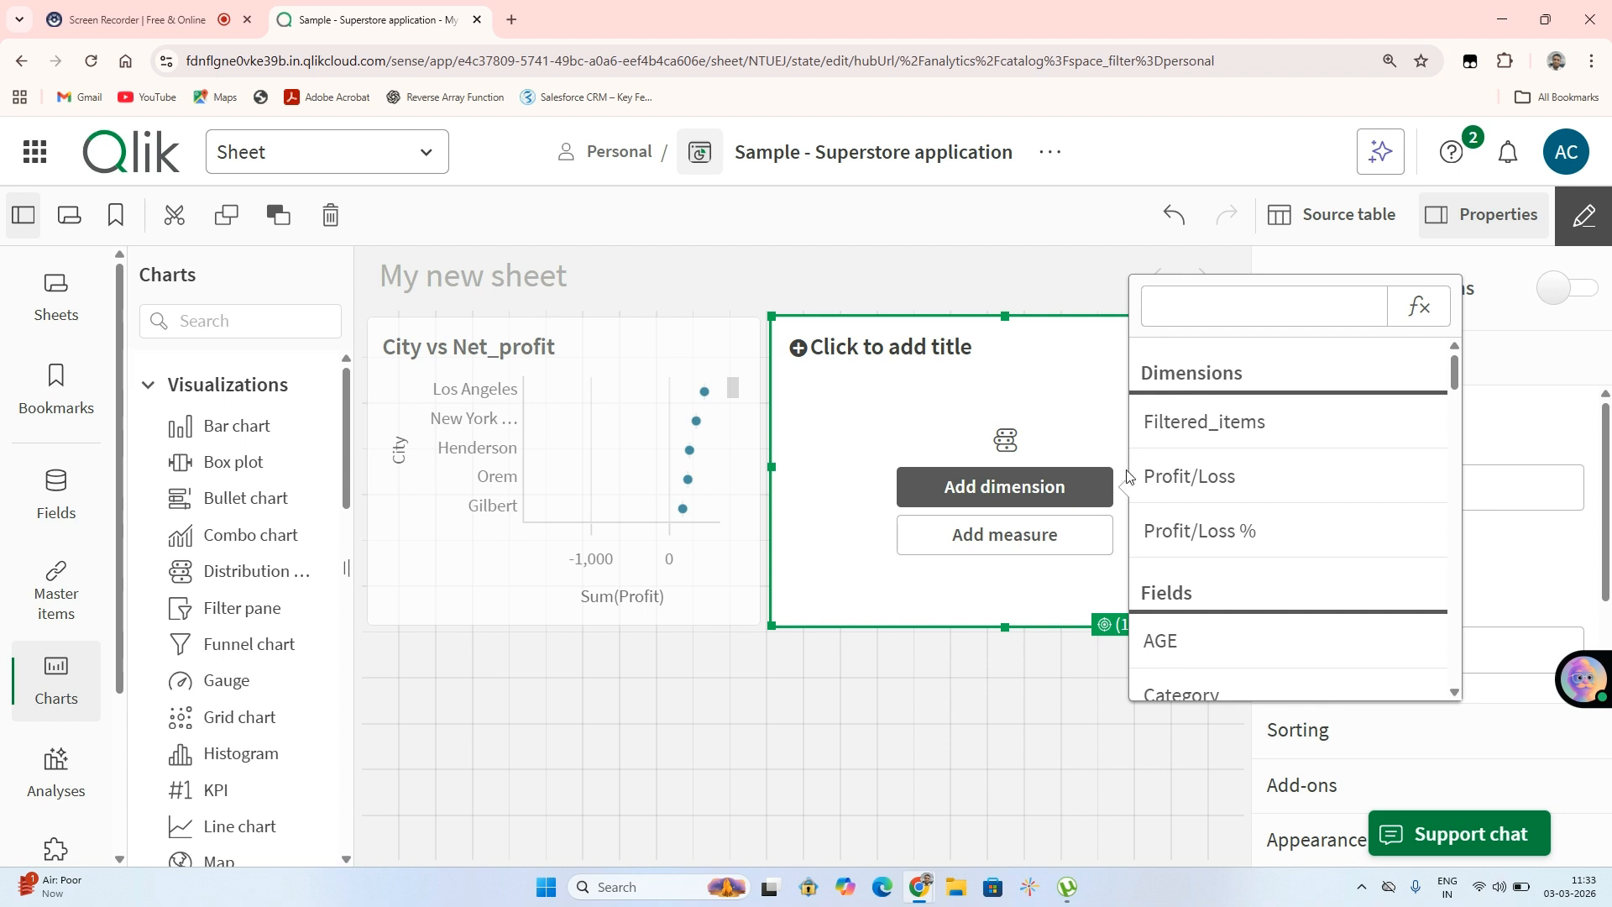
click(1212, 304)
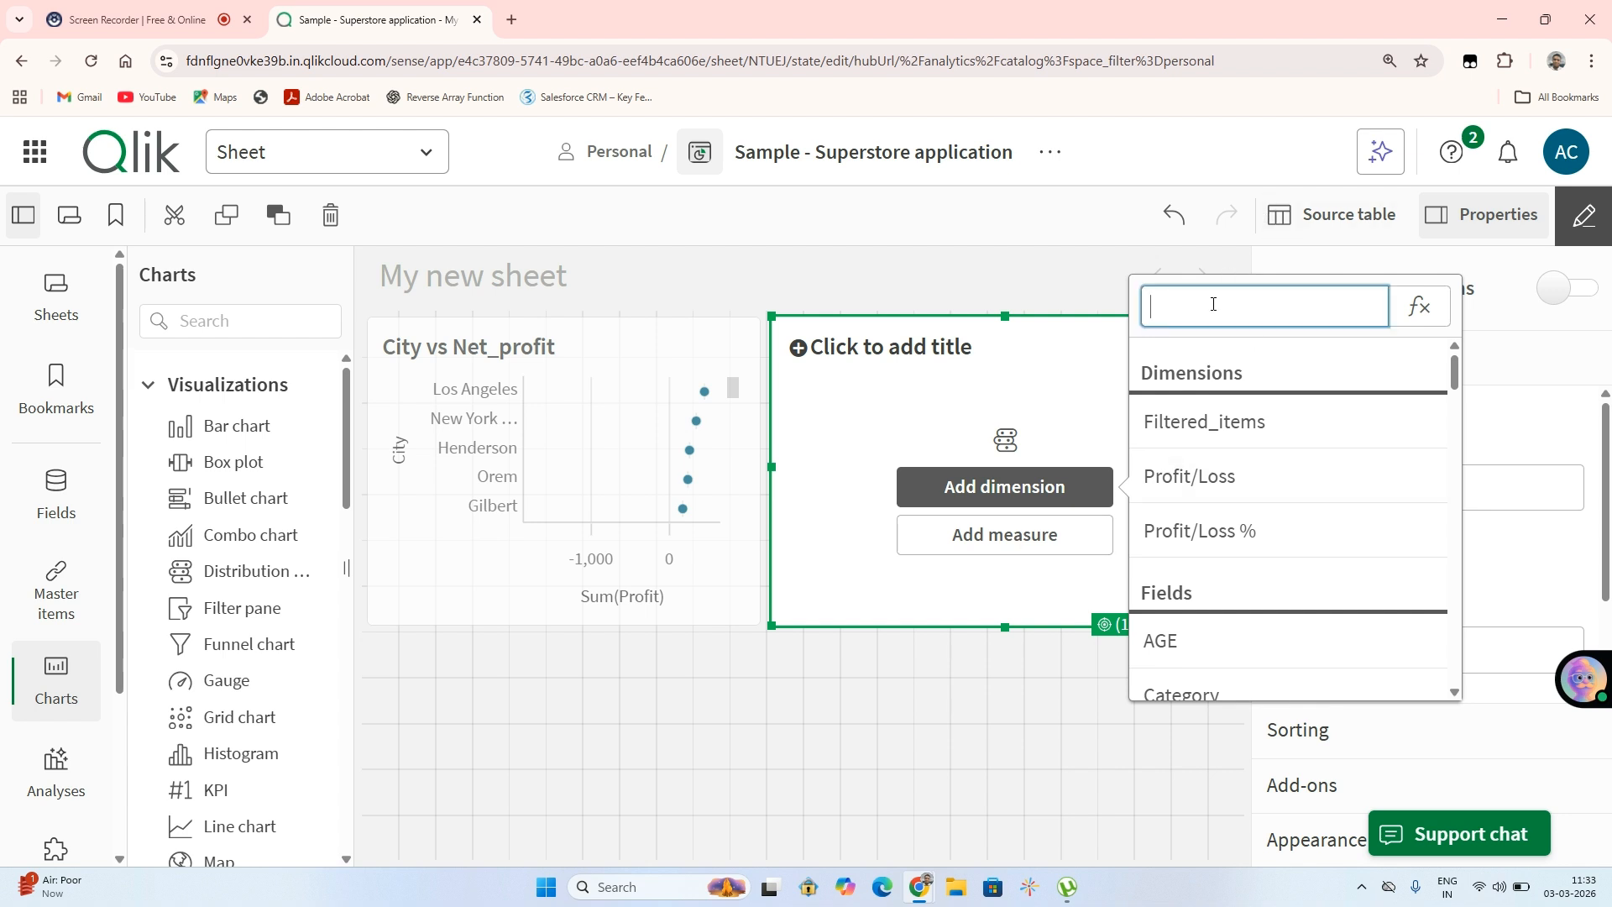
text(Ci)
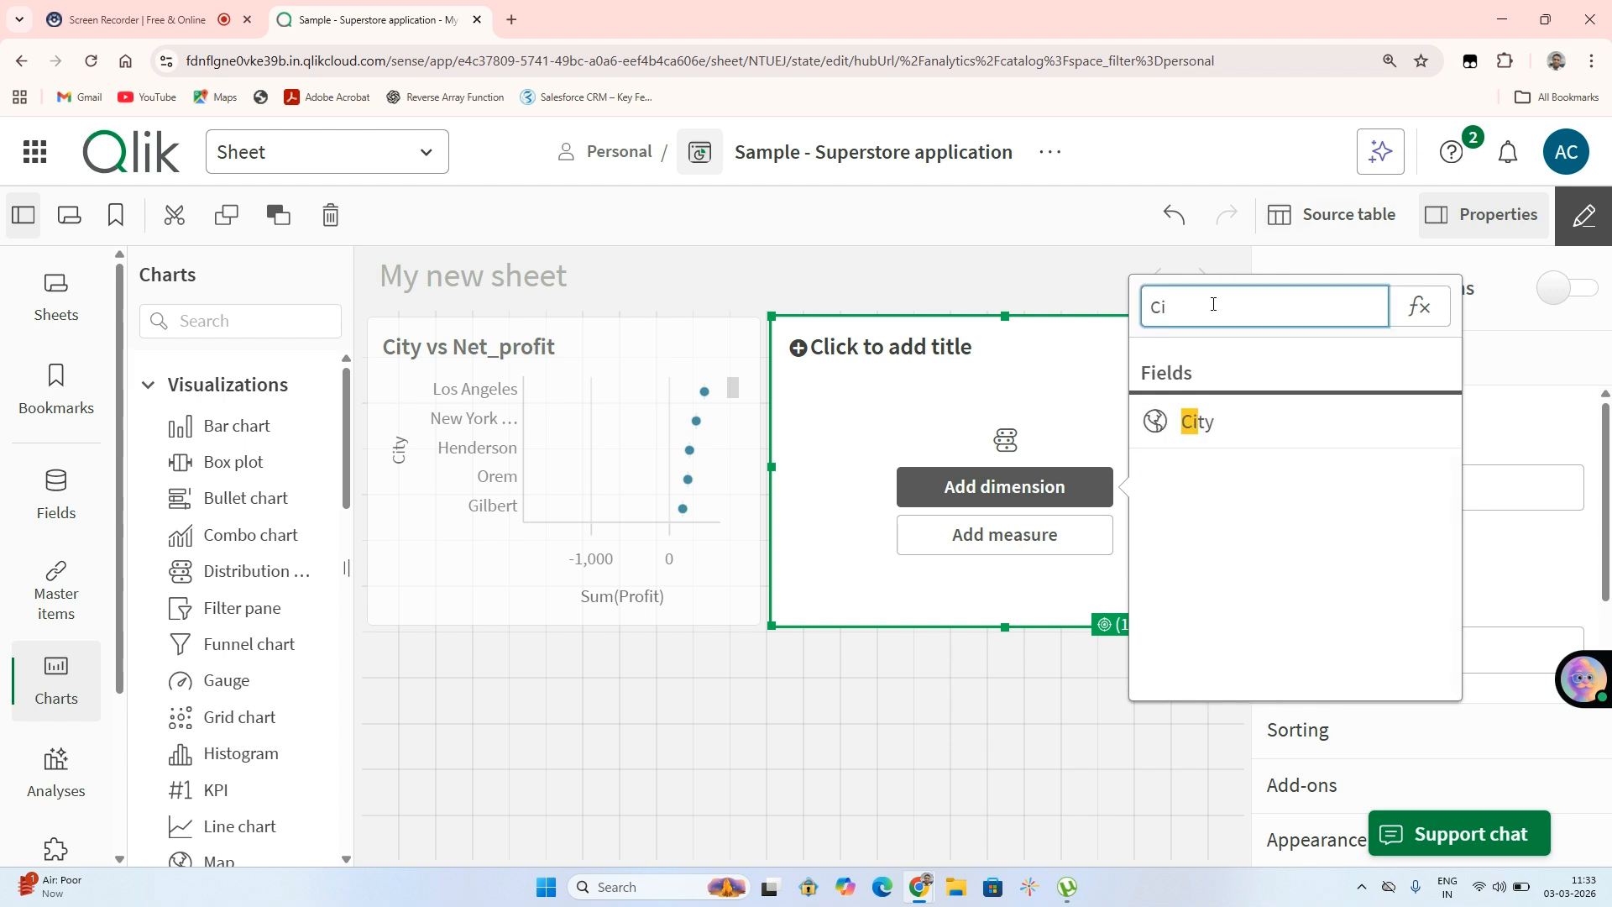
text(ty)
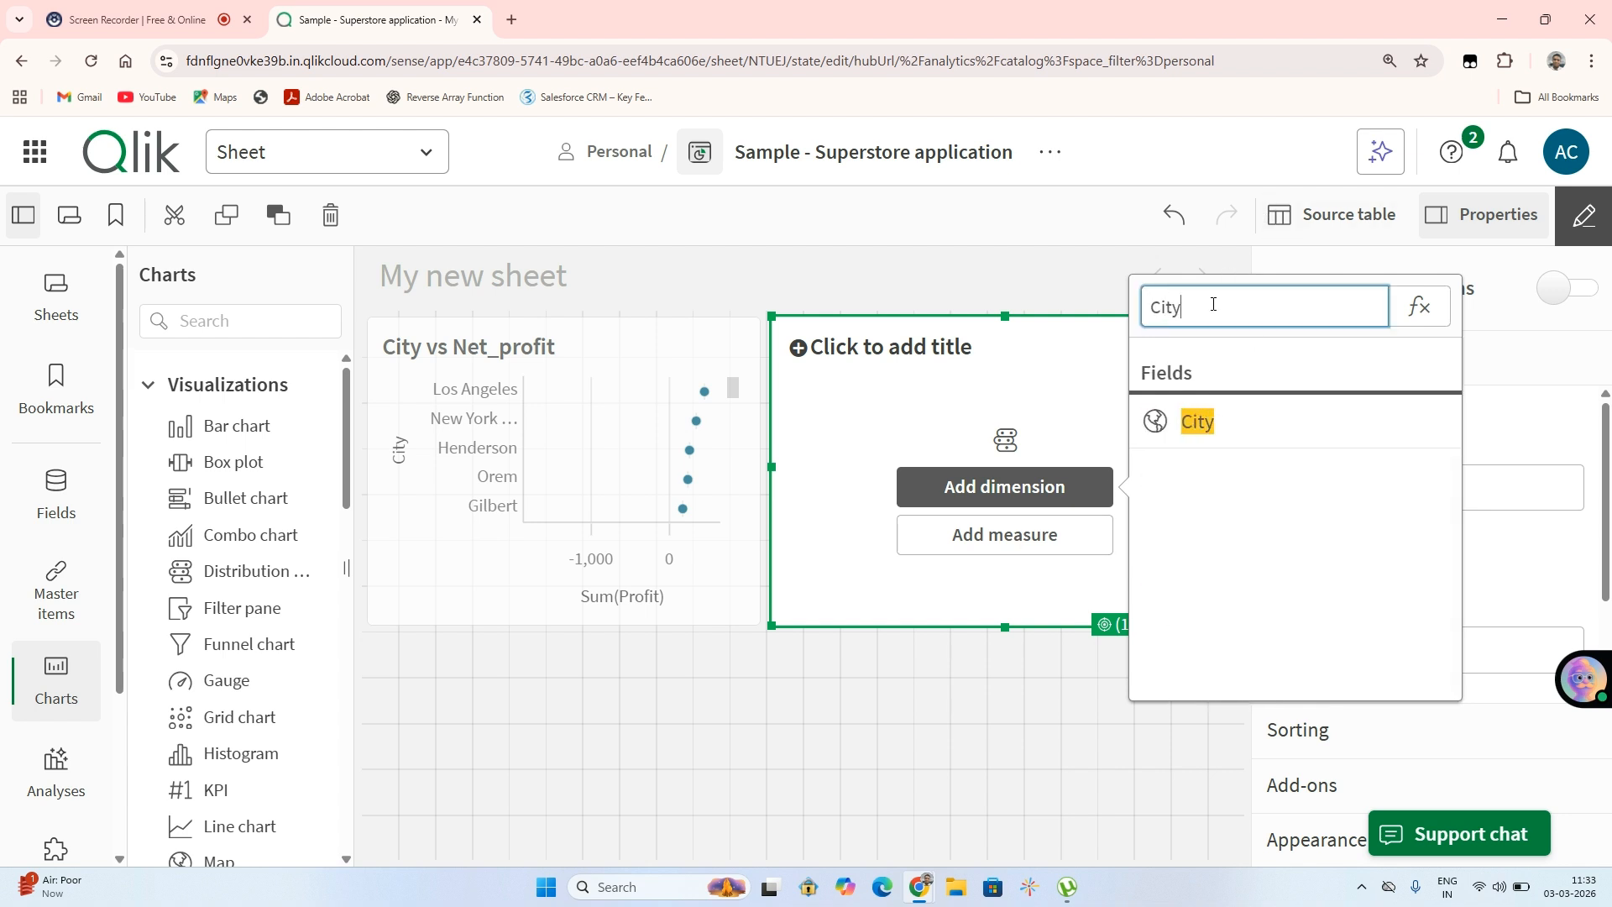
click(1226, 437)
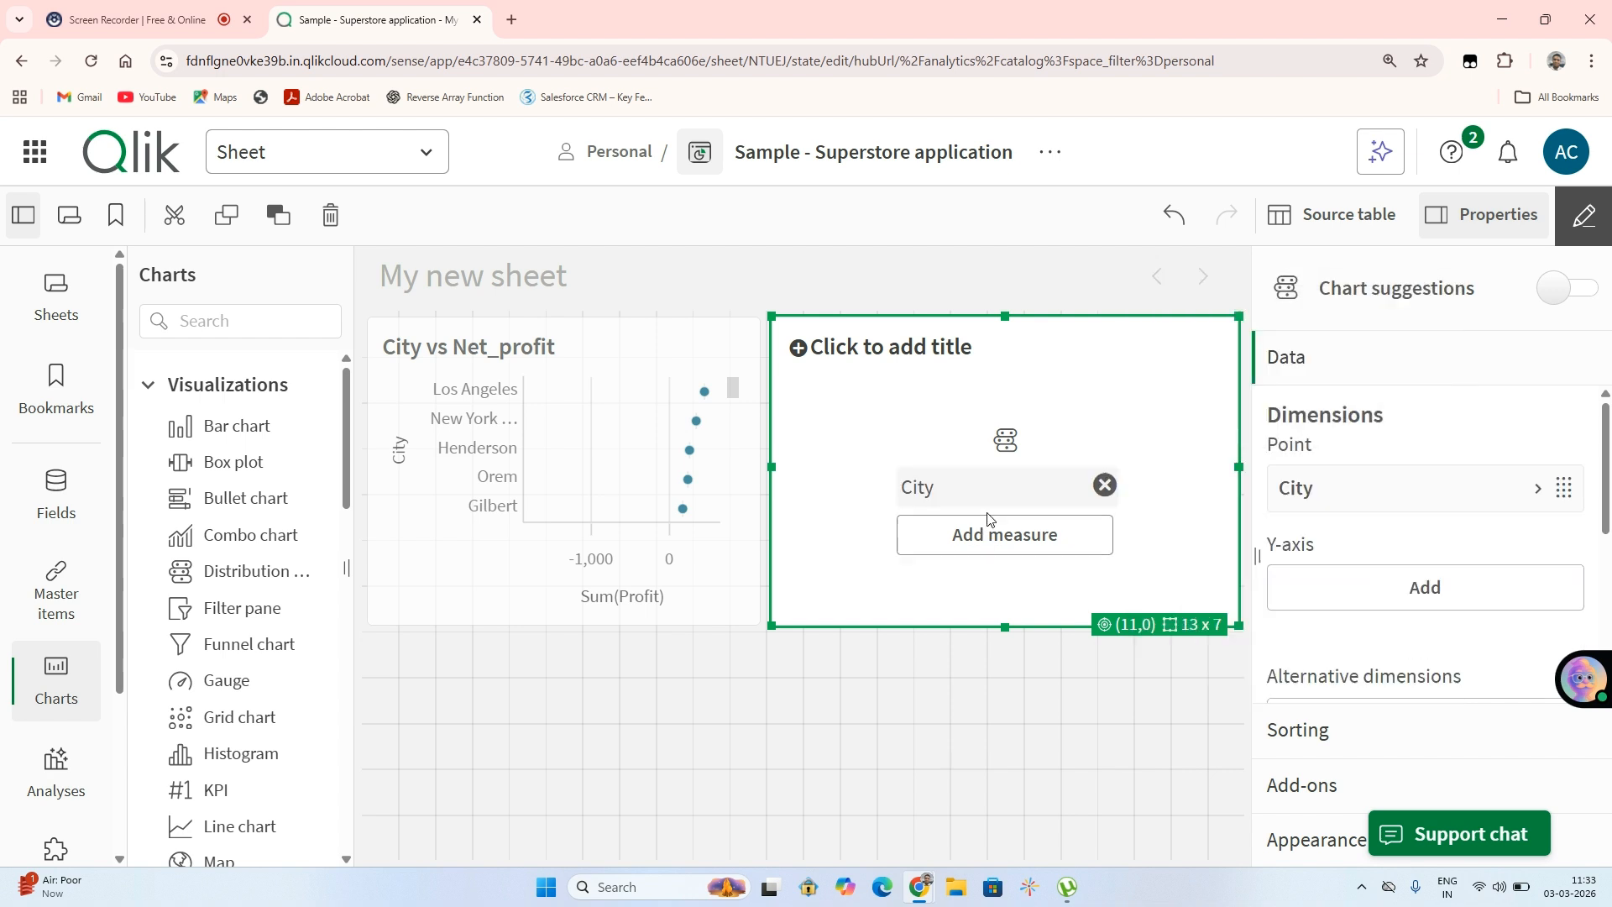
Add Sum(Sales) as the x-axis measure of the second distribution plot.
click(984, 538)
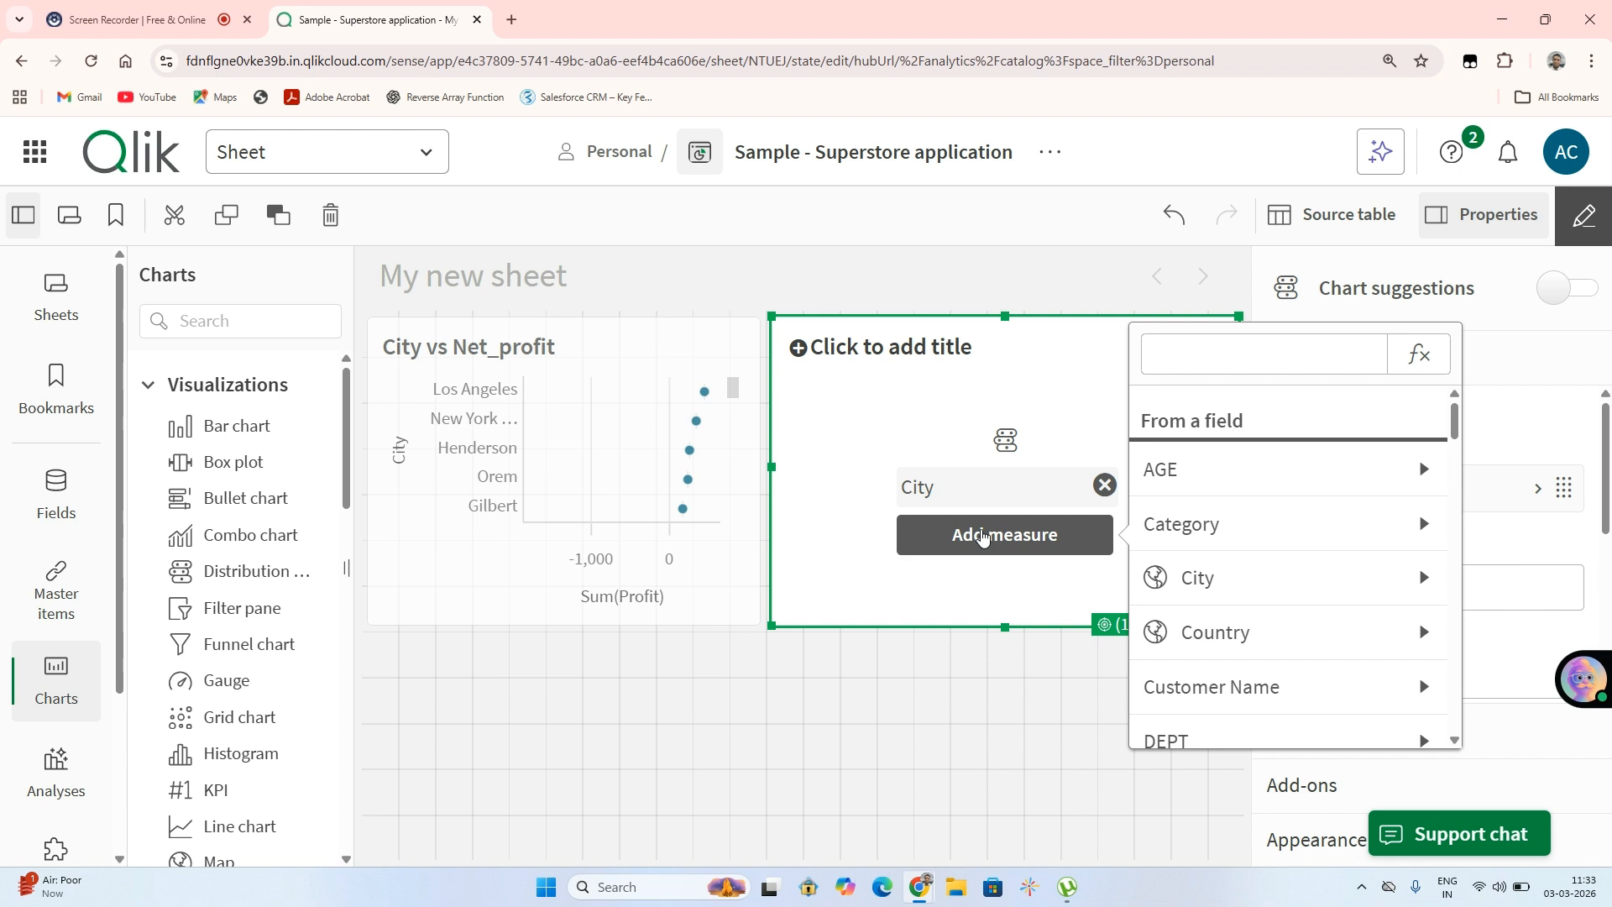
click(1237, 365)
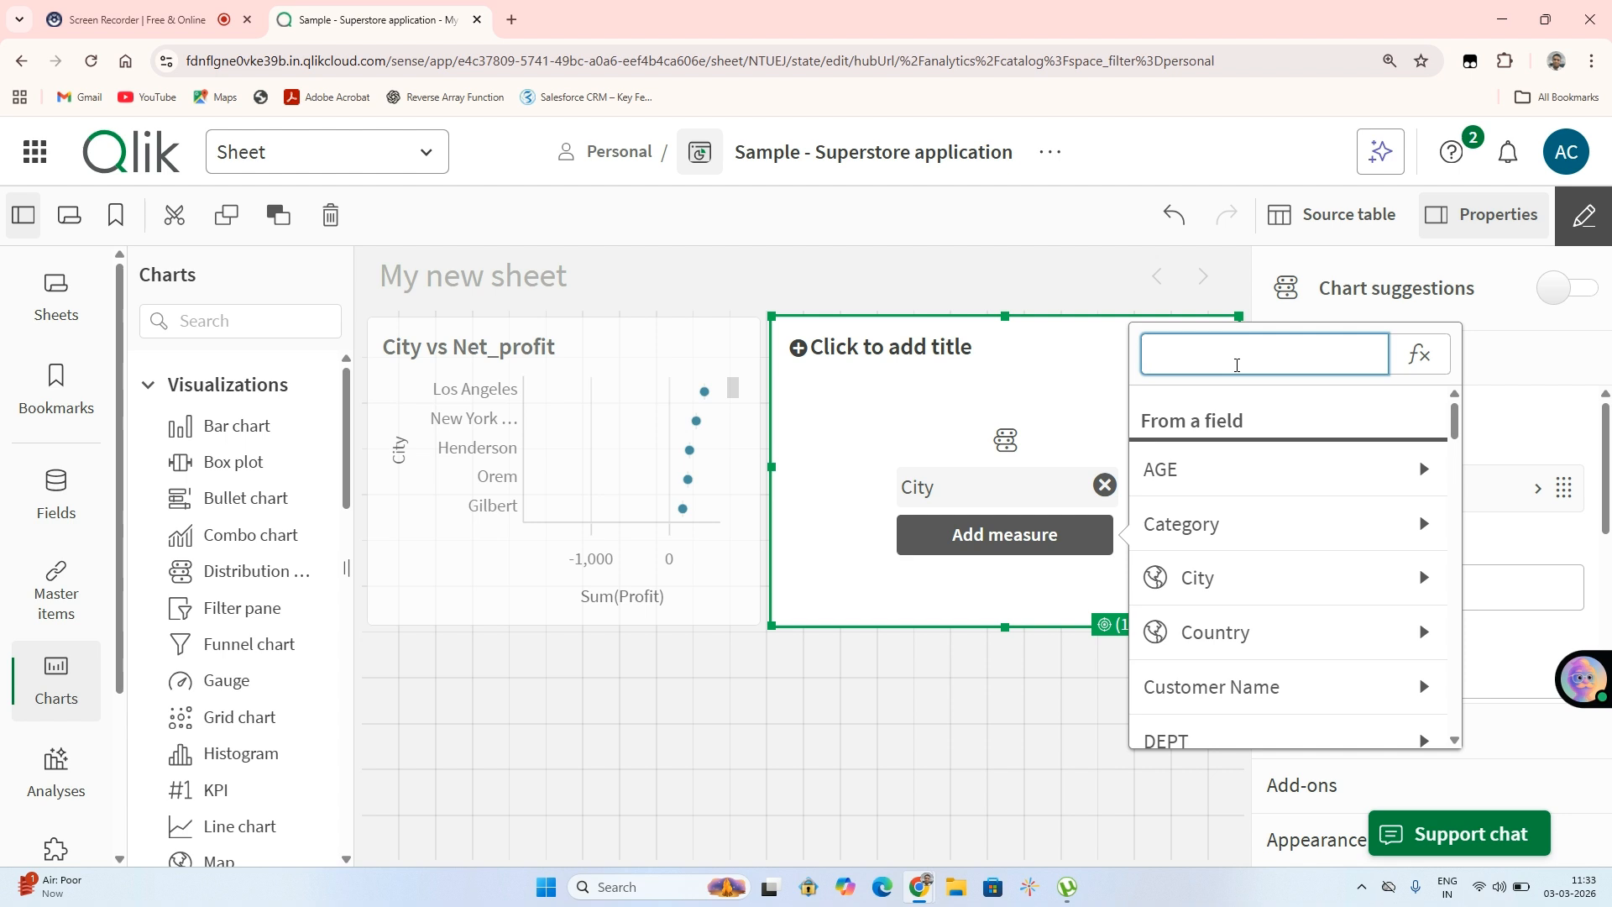
text(Sales)
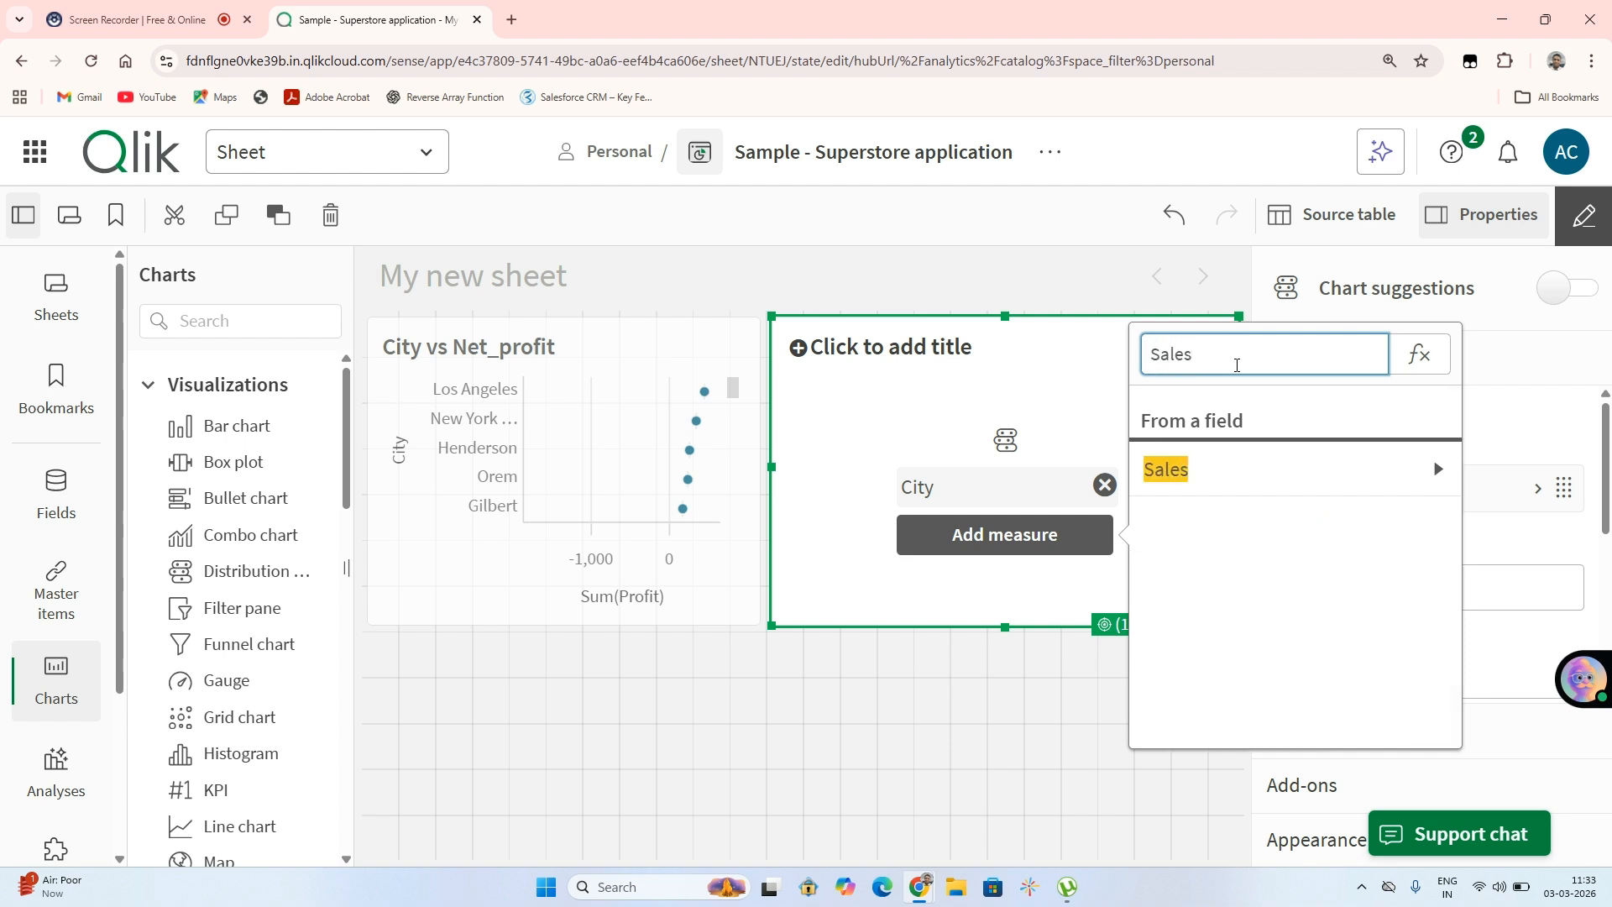
click(1362, 469)
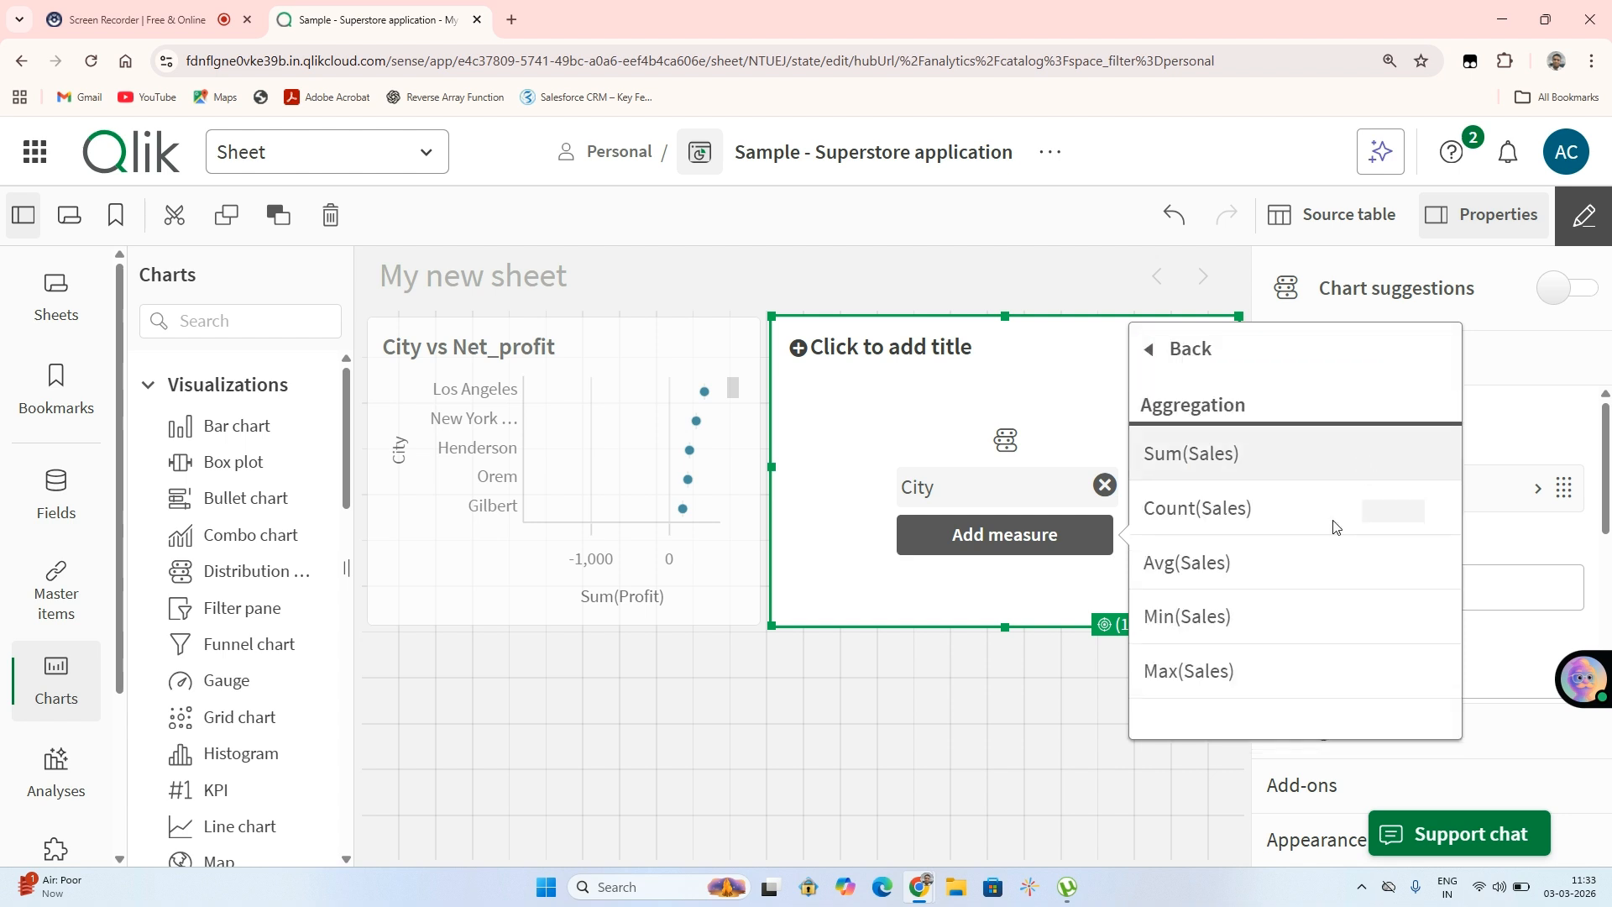
click(1180, 455)
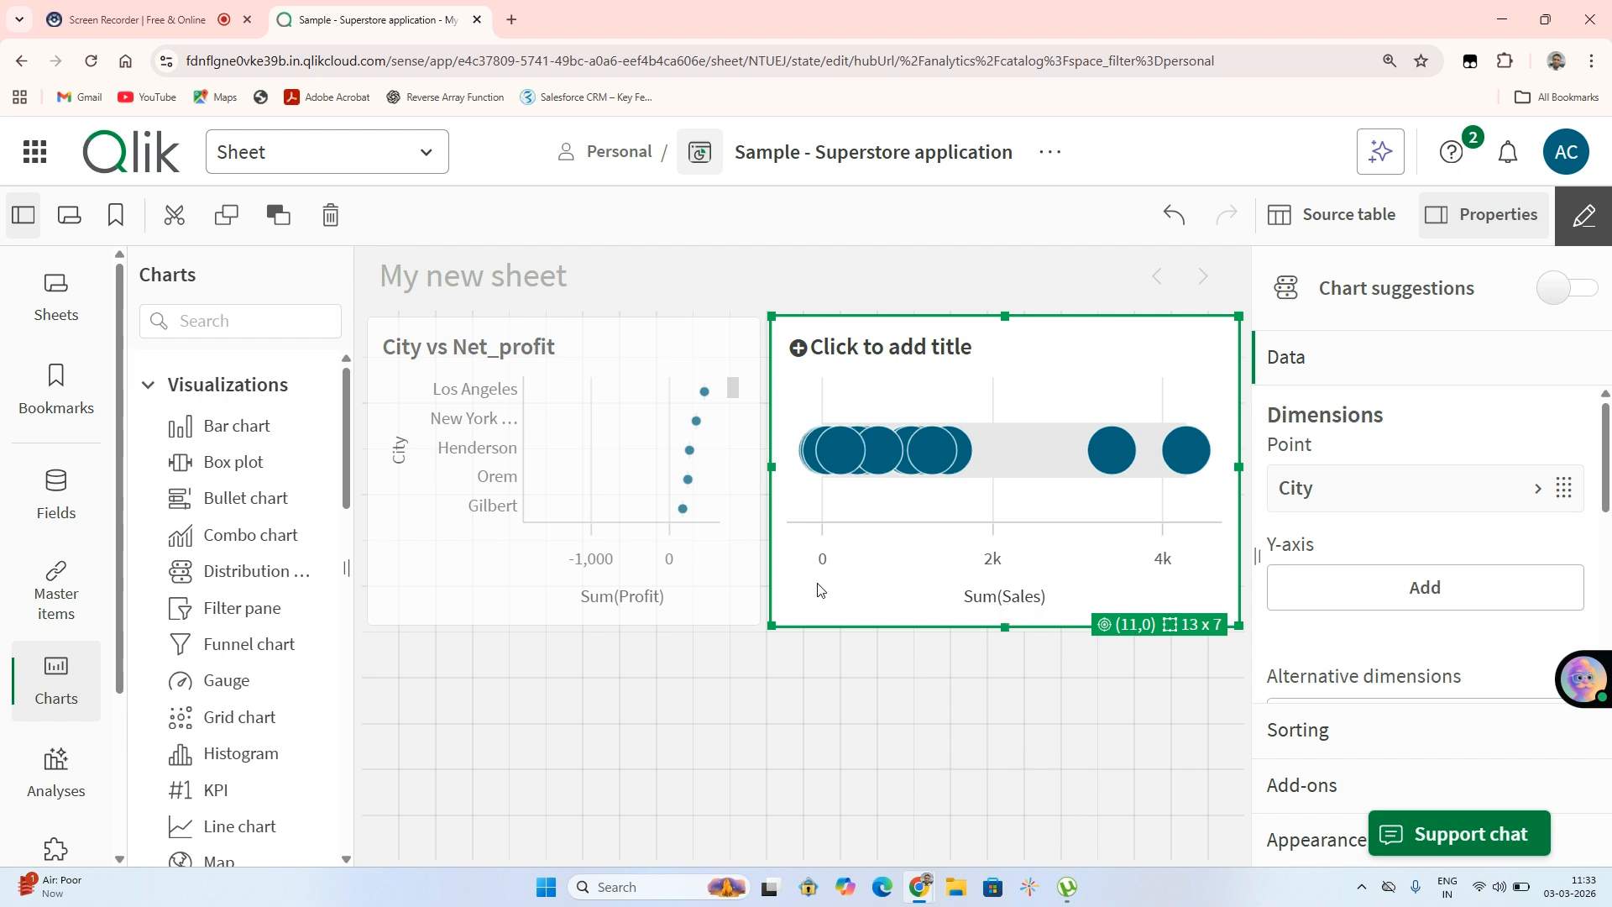
Add City as the y-axis dimension of the Sum(Sales) distribution plot.
click(1373, 594)
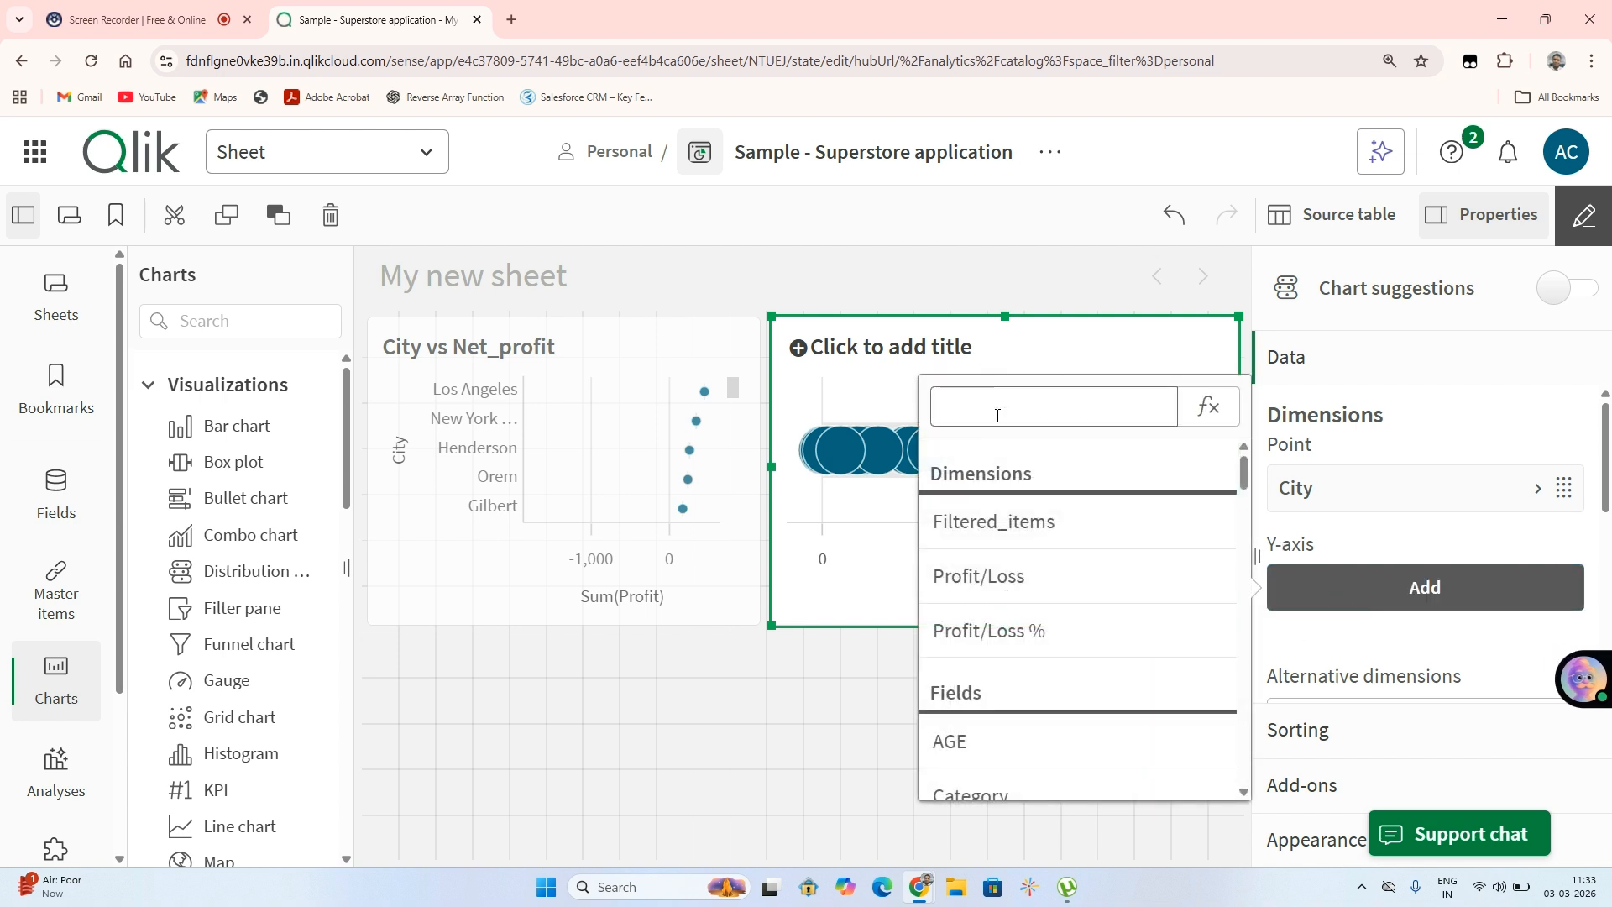
click(997, 409)
text(City)
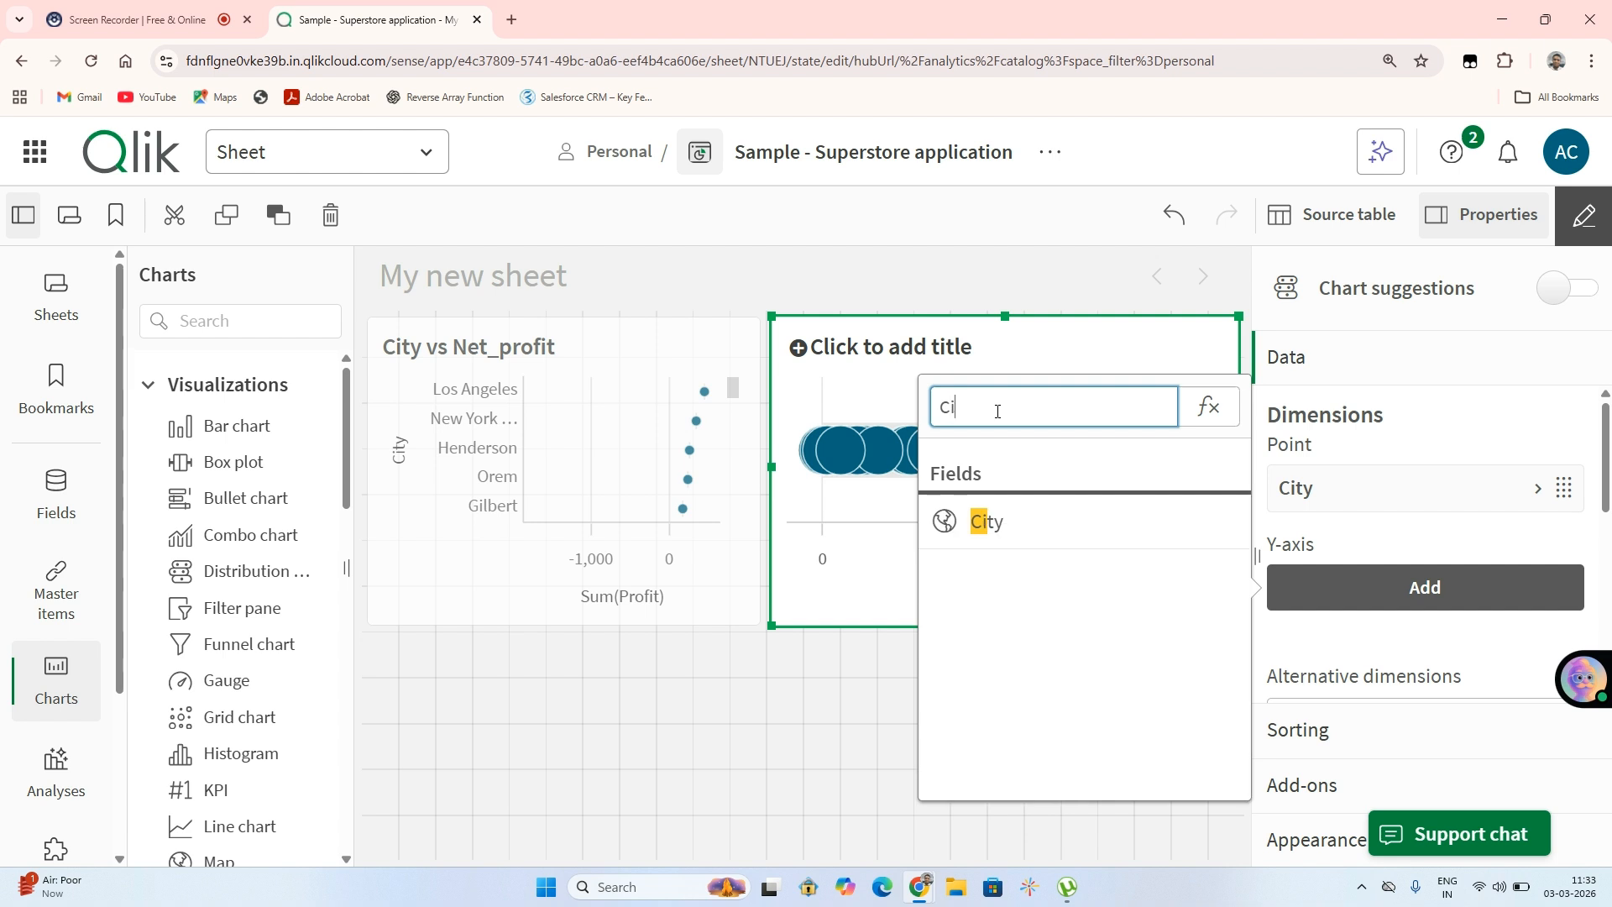
click(997, 524)
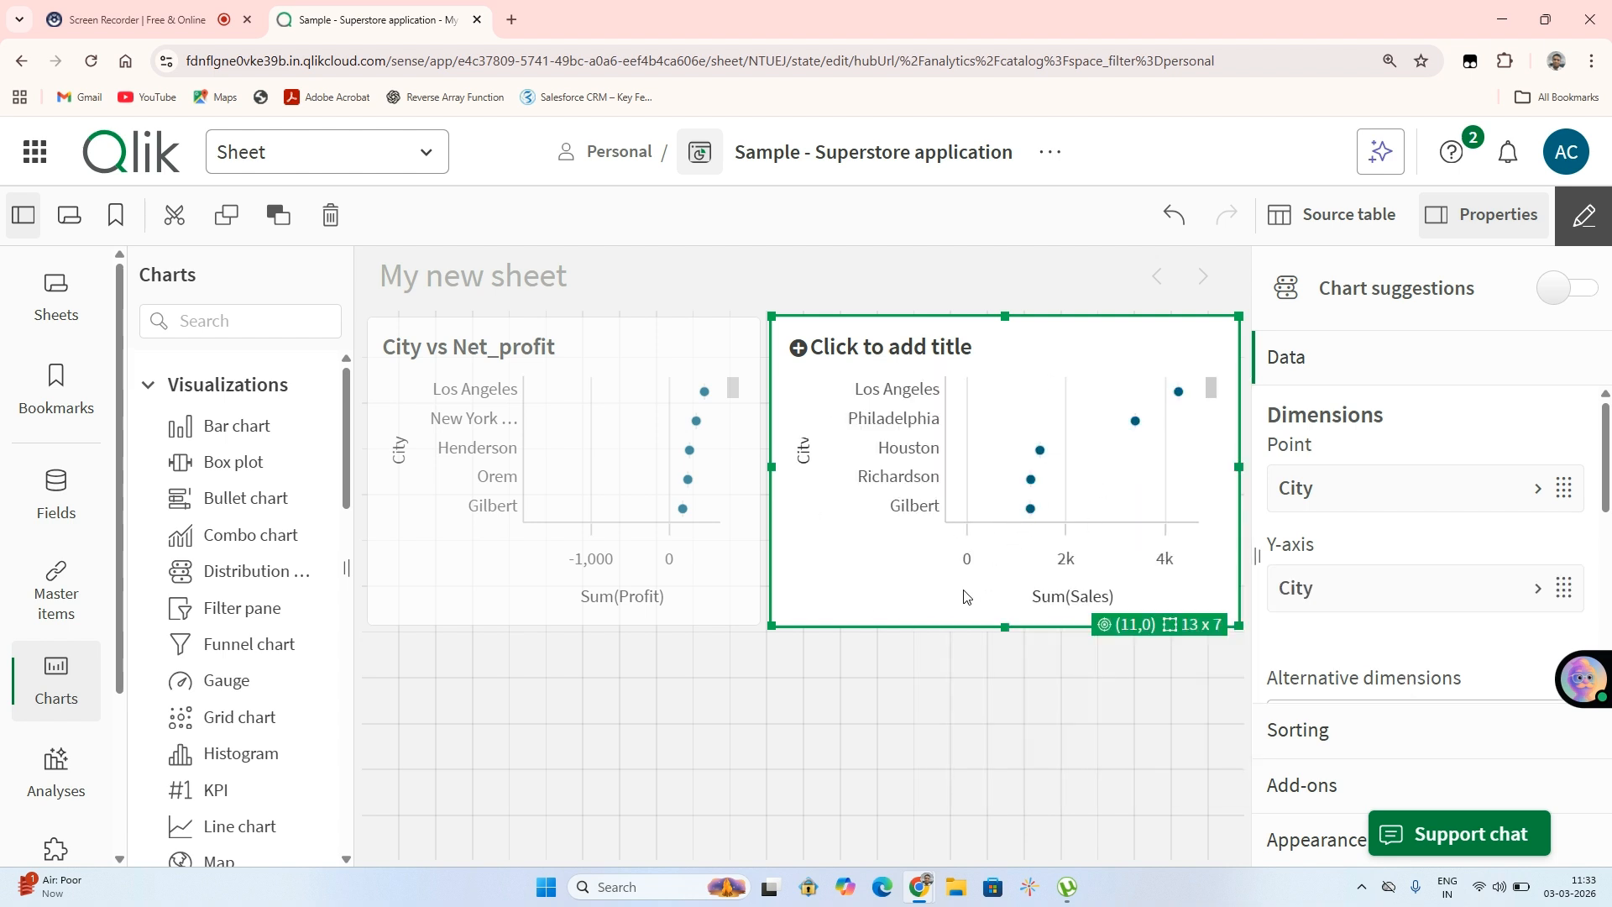
Leave edit mode and examine the City vs Net_profit plot from its first cities down to its last ones.
click(1584, 215)
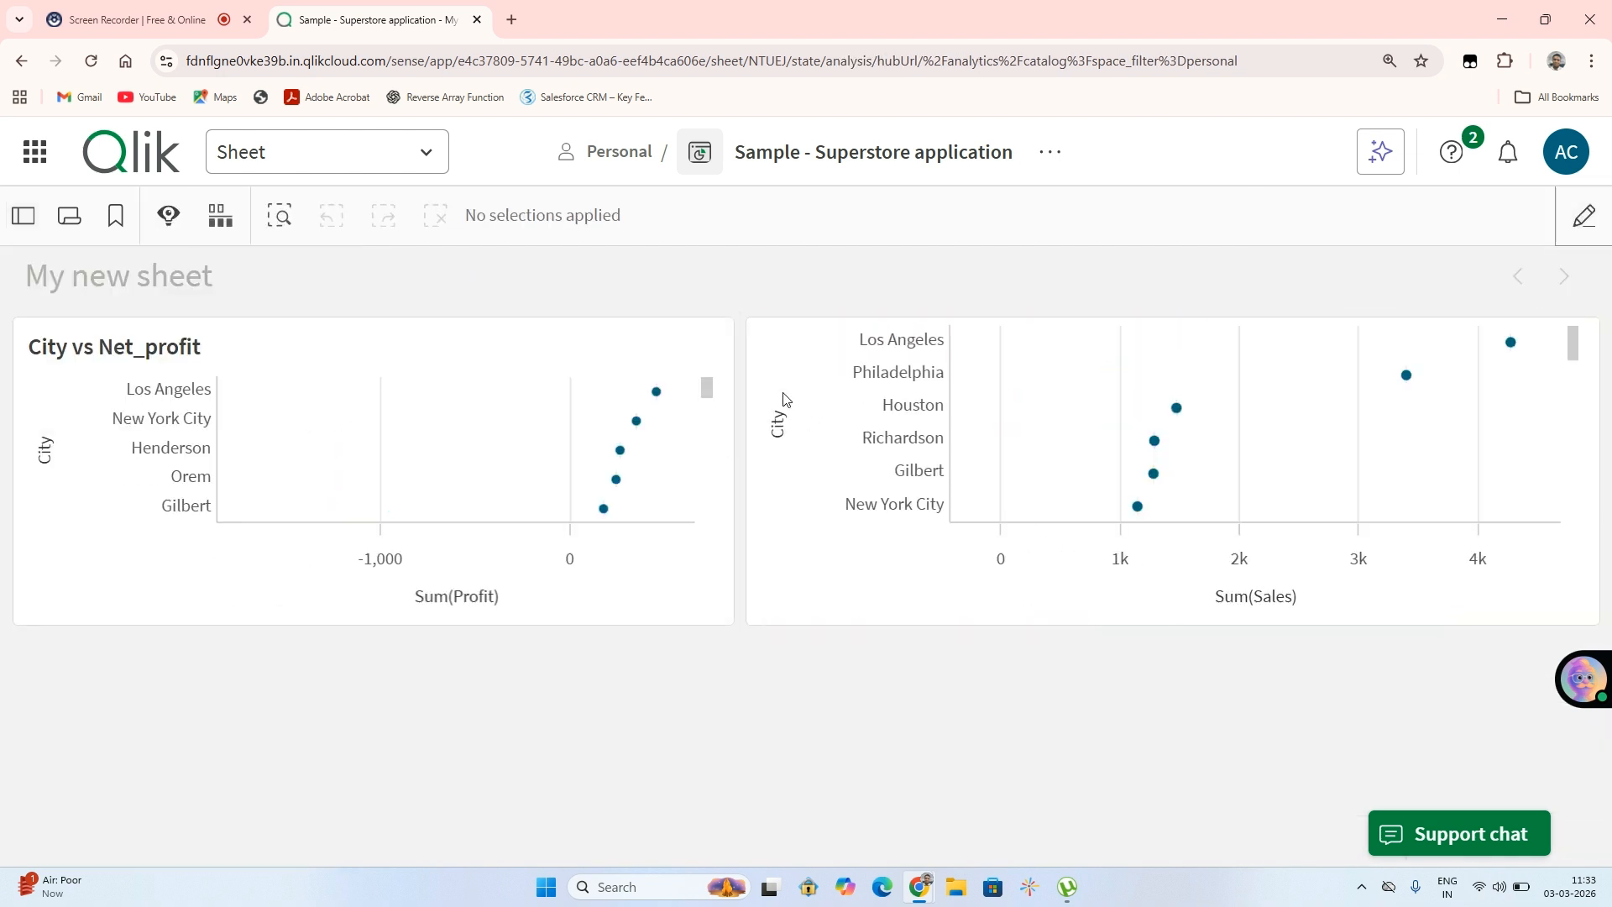
click(702, 363)
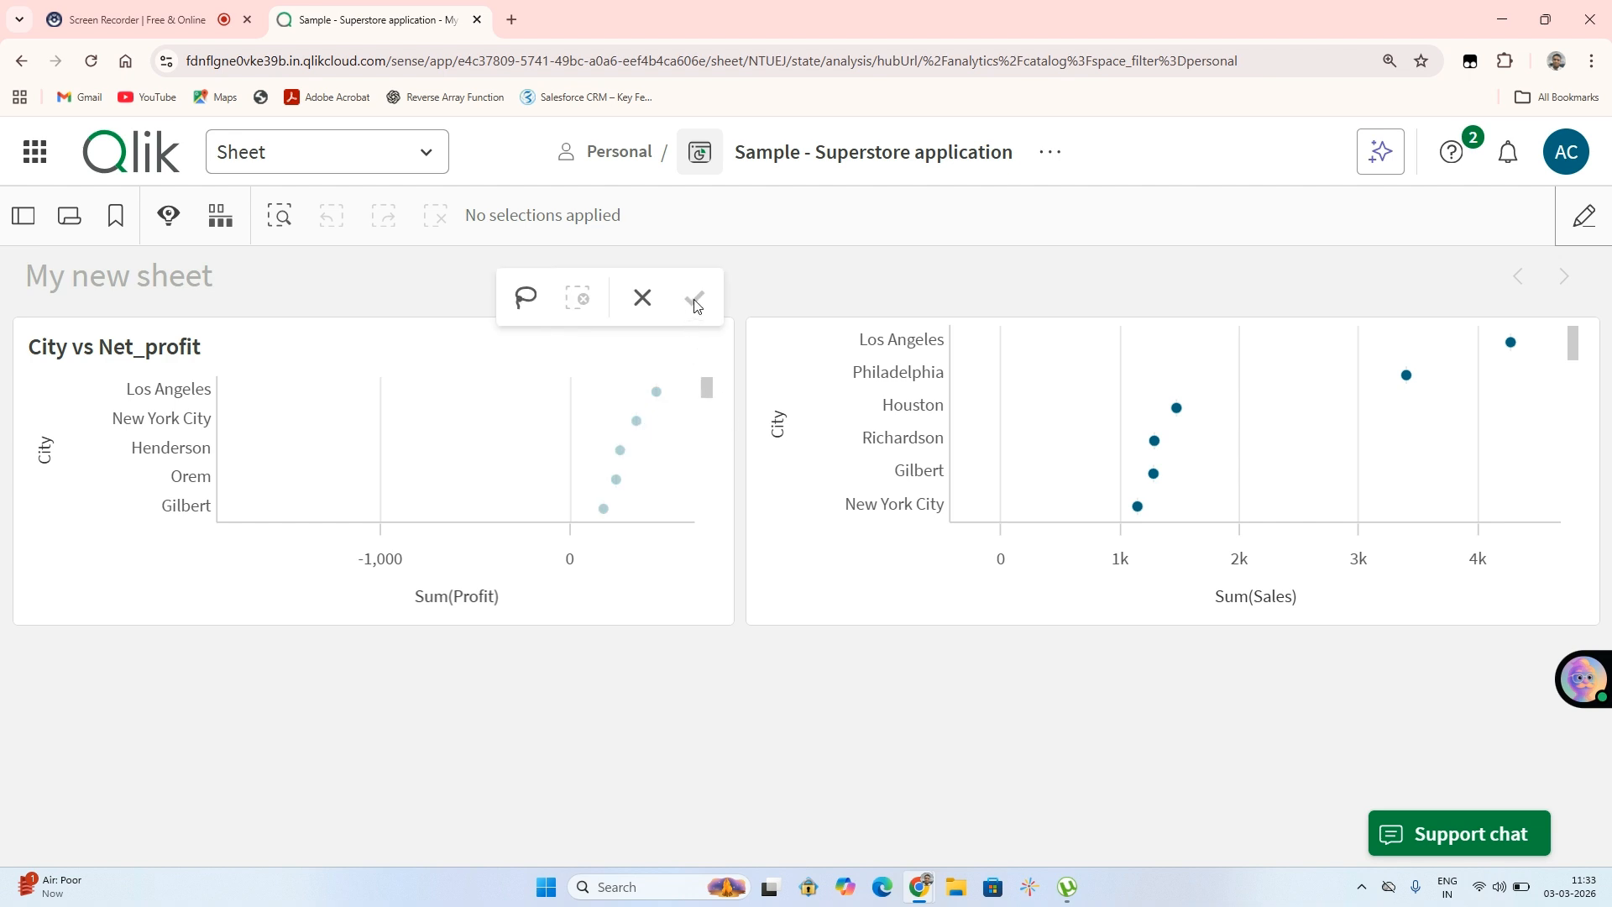
click(642, 298)
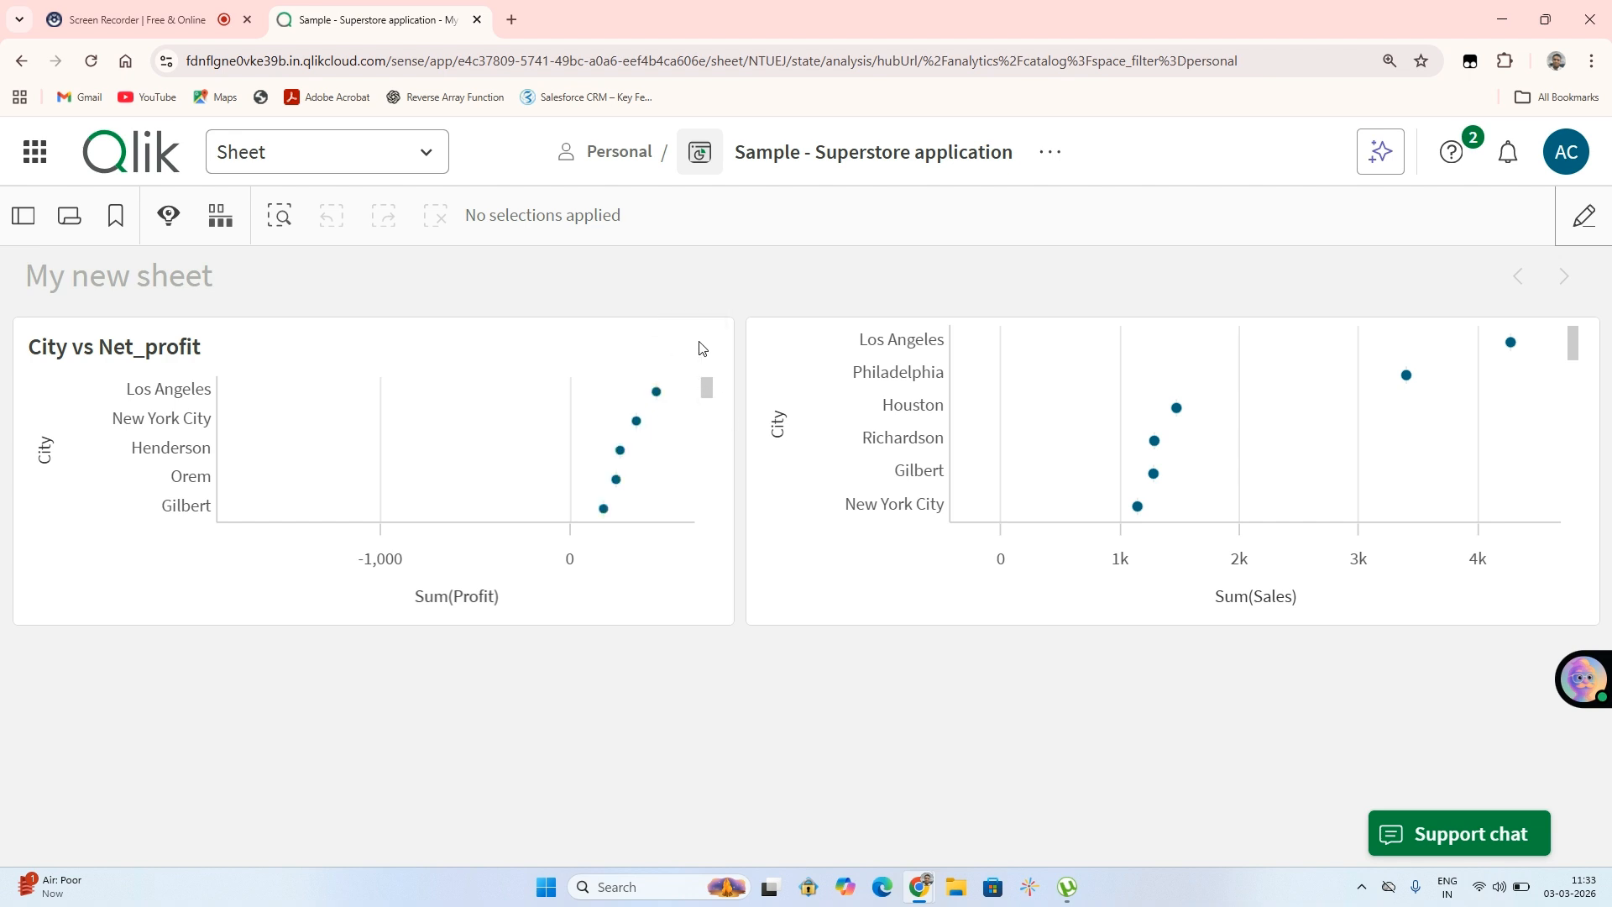
scroll(704, 464, down, 3)
scroll(703, 464, up, 3)
scroll(528, 478, down, 10)
click(520, 451)
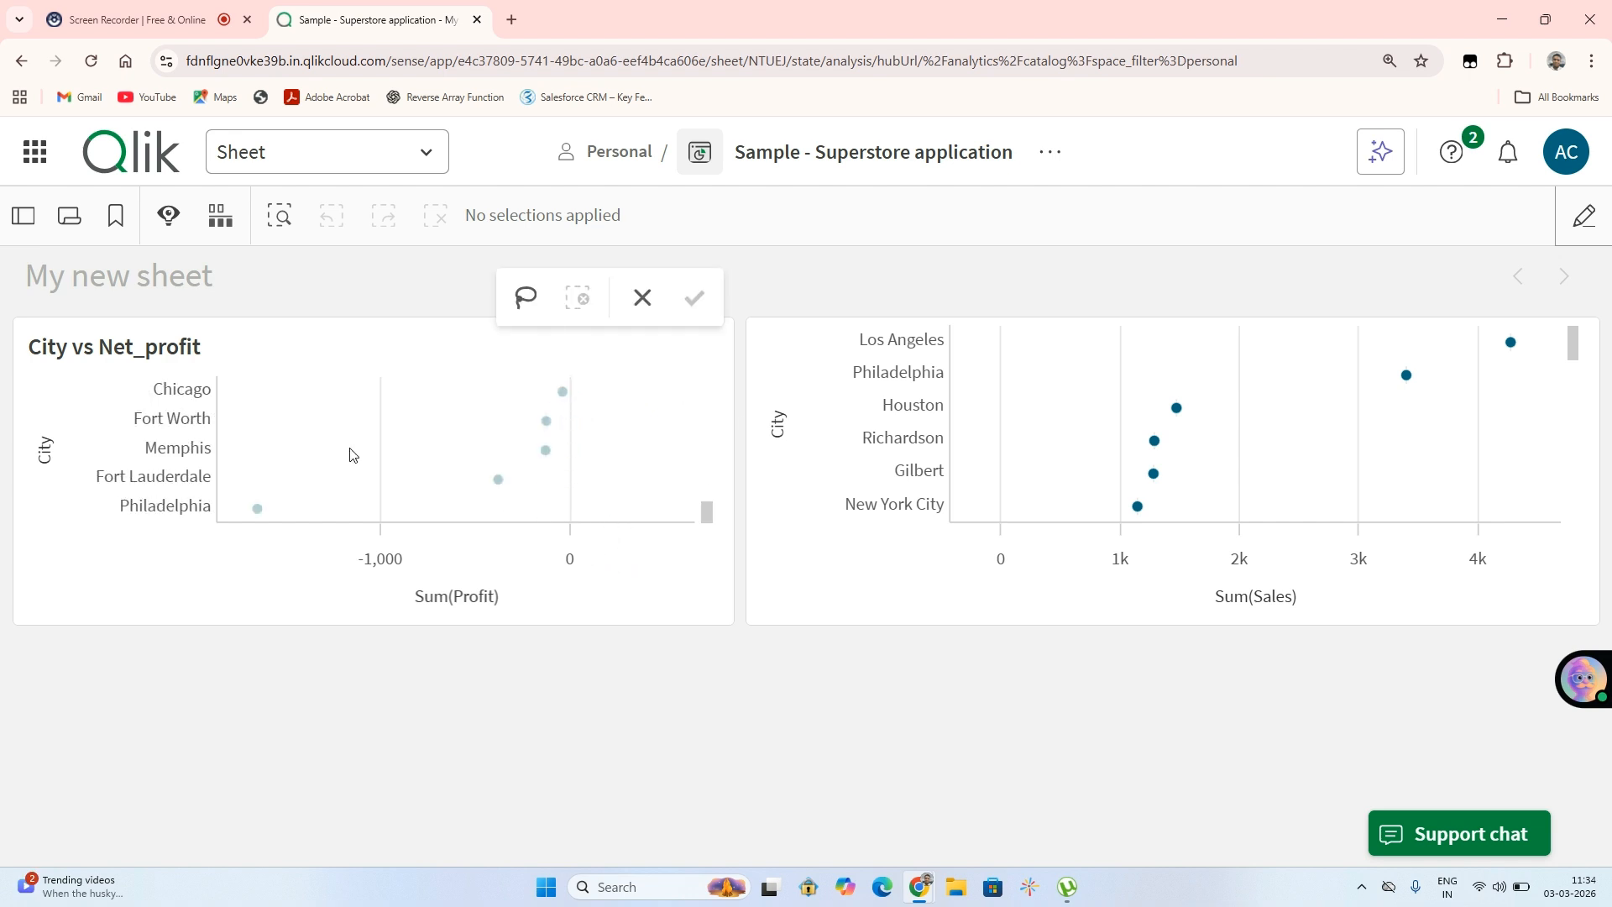
Filter the sheet to New York City by selecting its point in the Sum(Sales) plot and confirming the selection.
click(1137, 506)
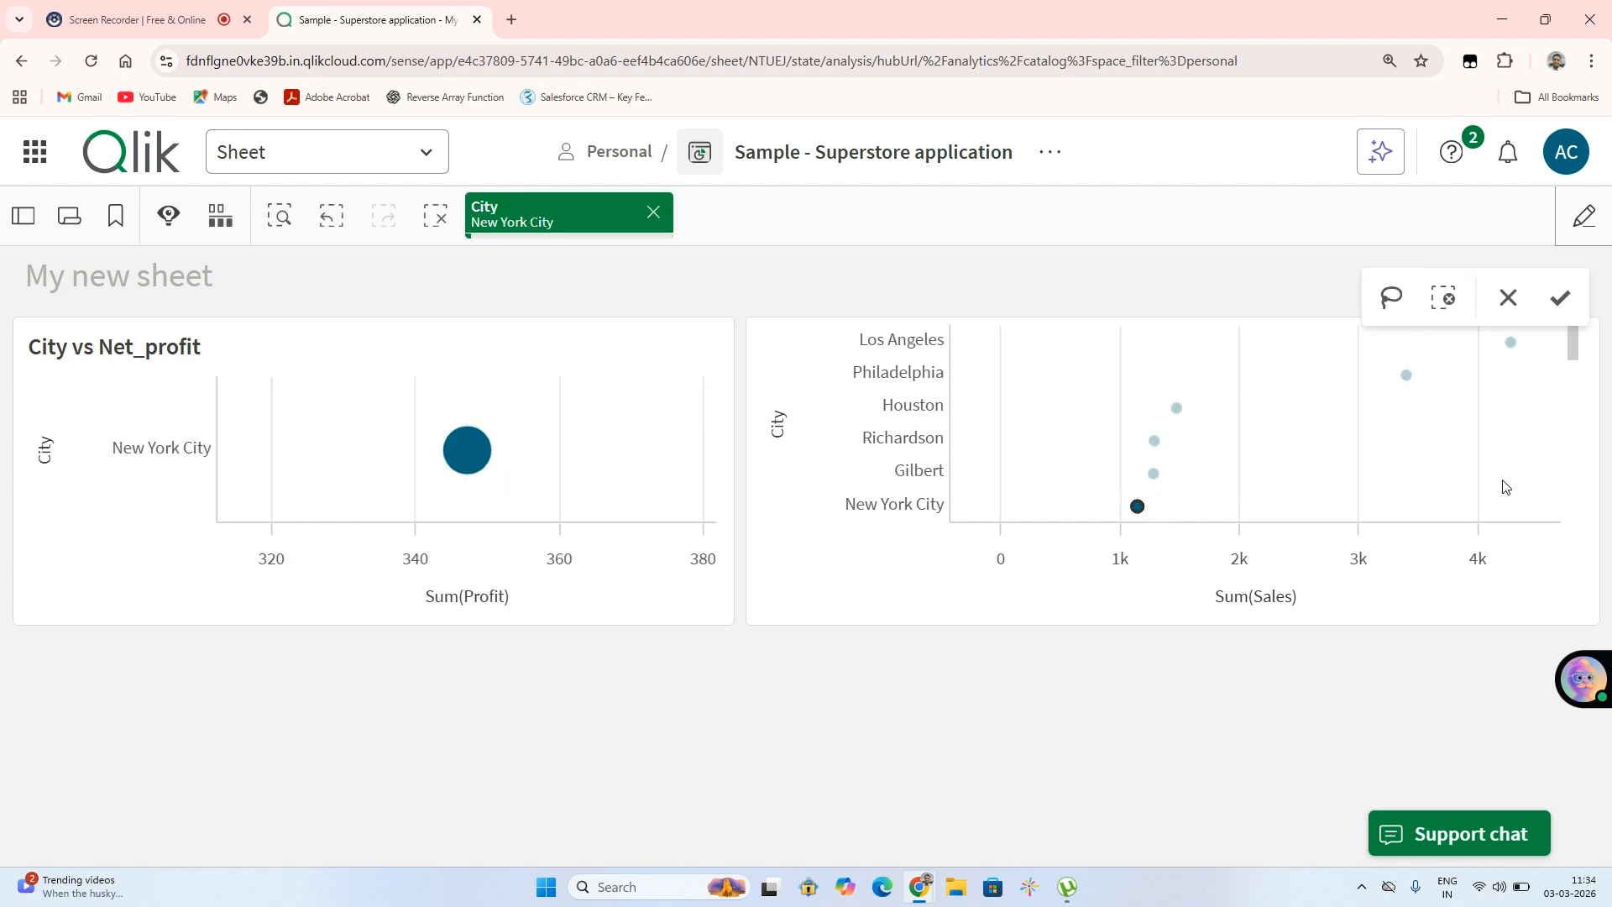
click(1569, 300)
click(1227, 468)
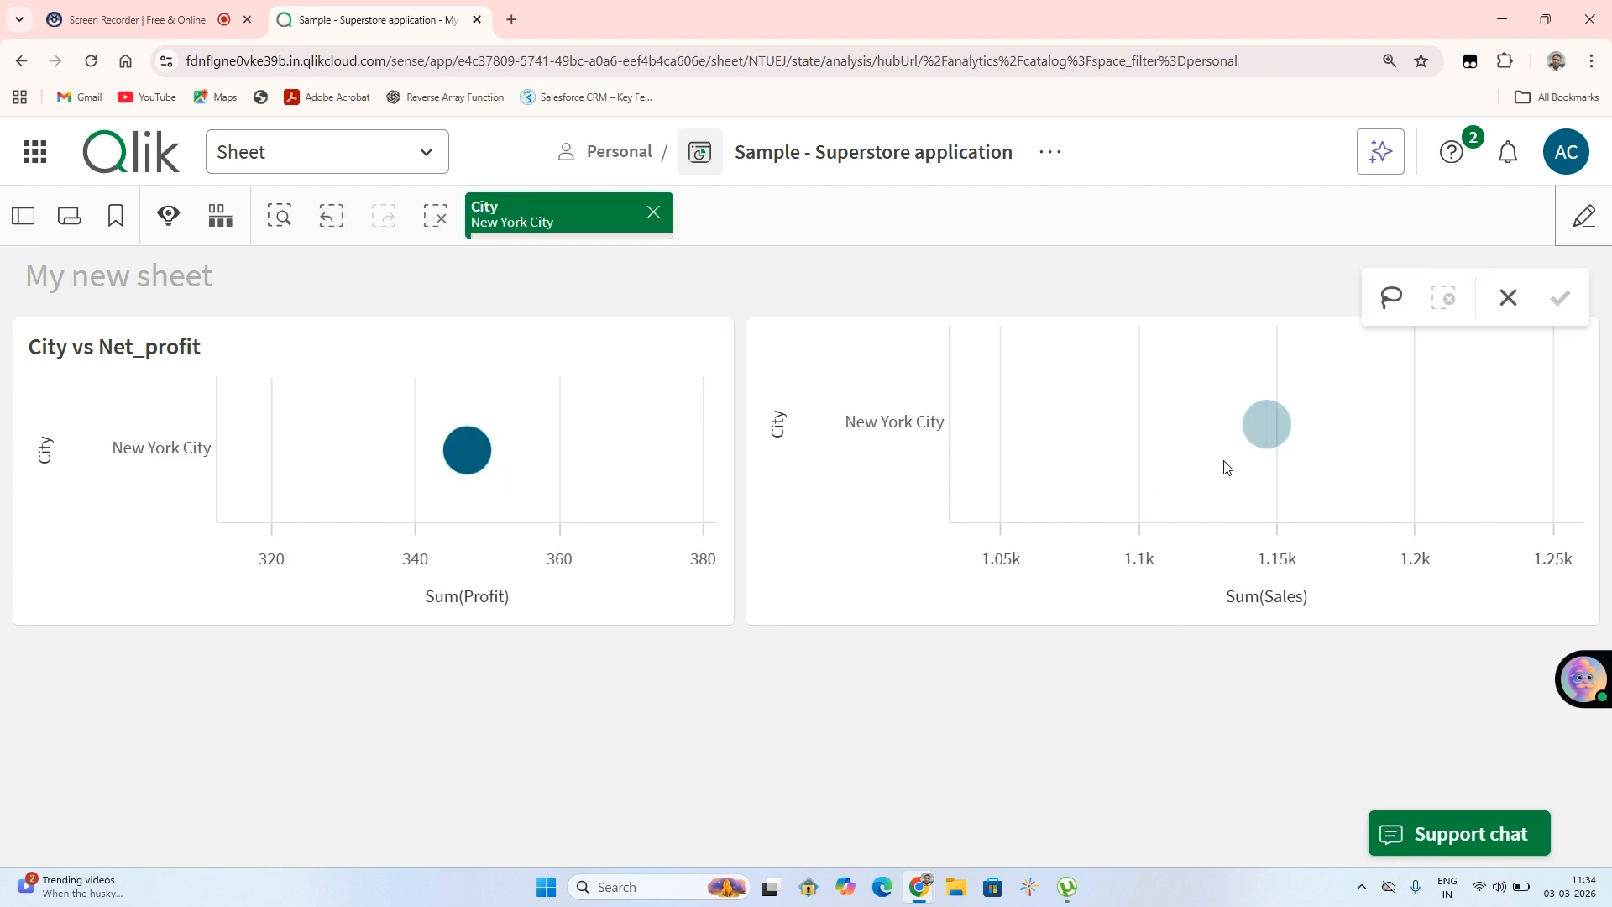
click(1507, 298)
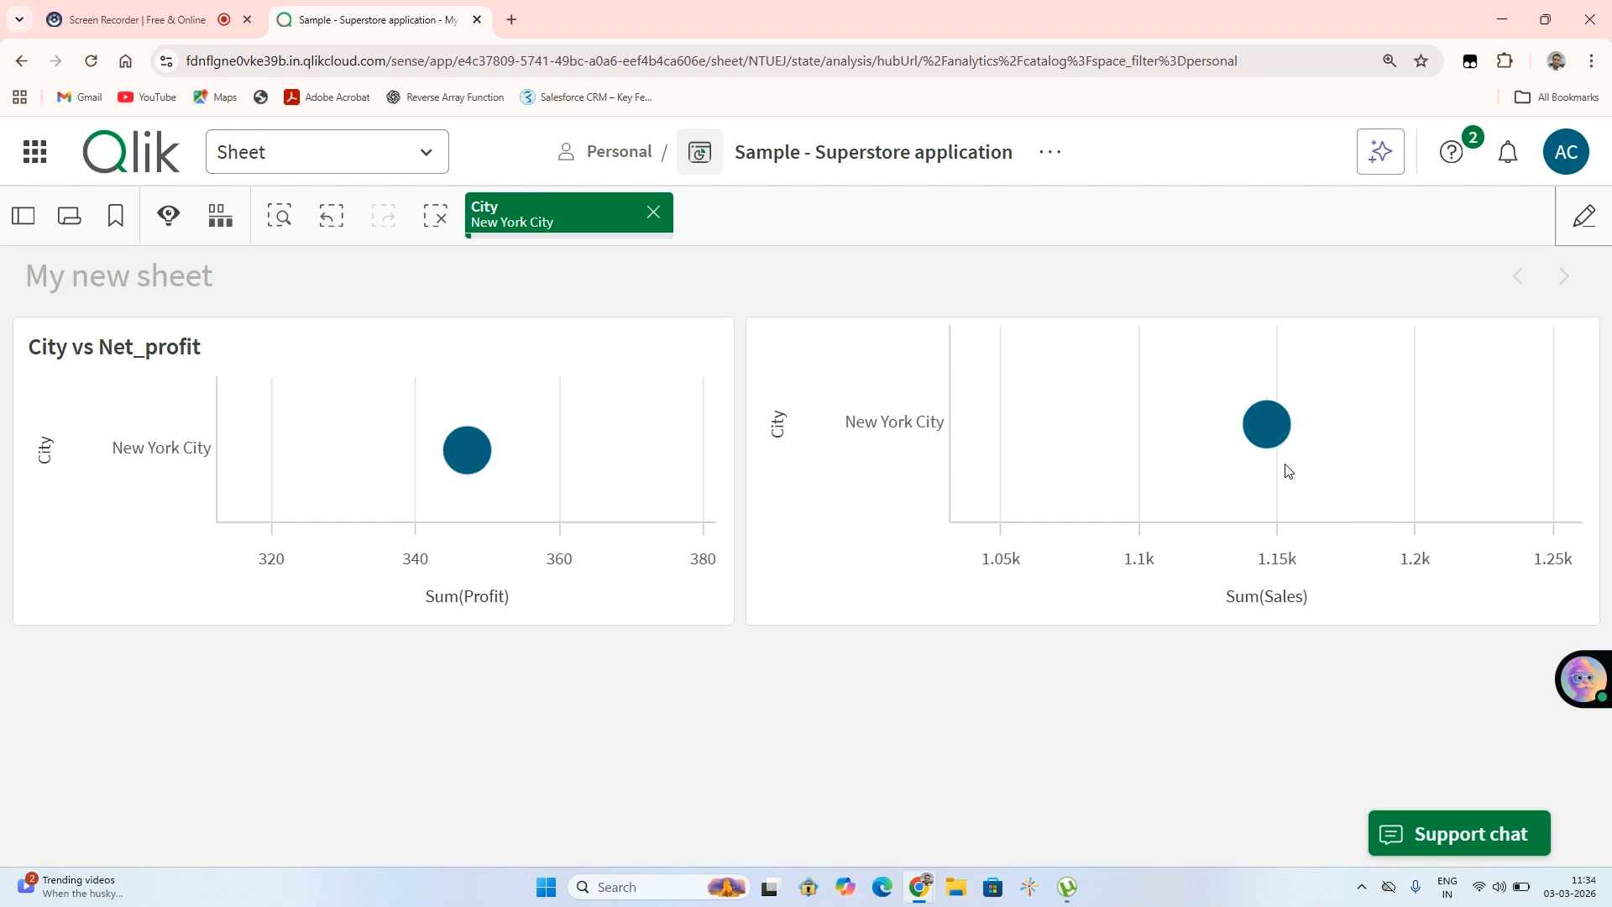
Examine the Sum(Sales) plot in its exploration view, including its additional options, and return to the sheet.
click(1267, 421)
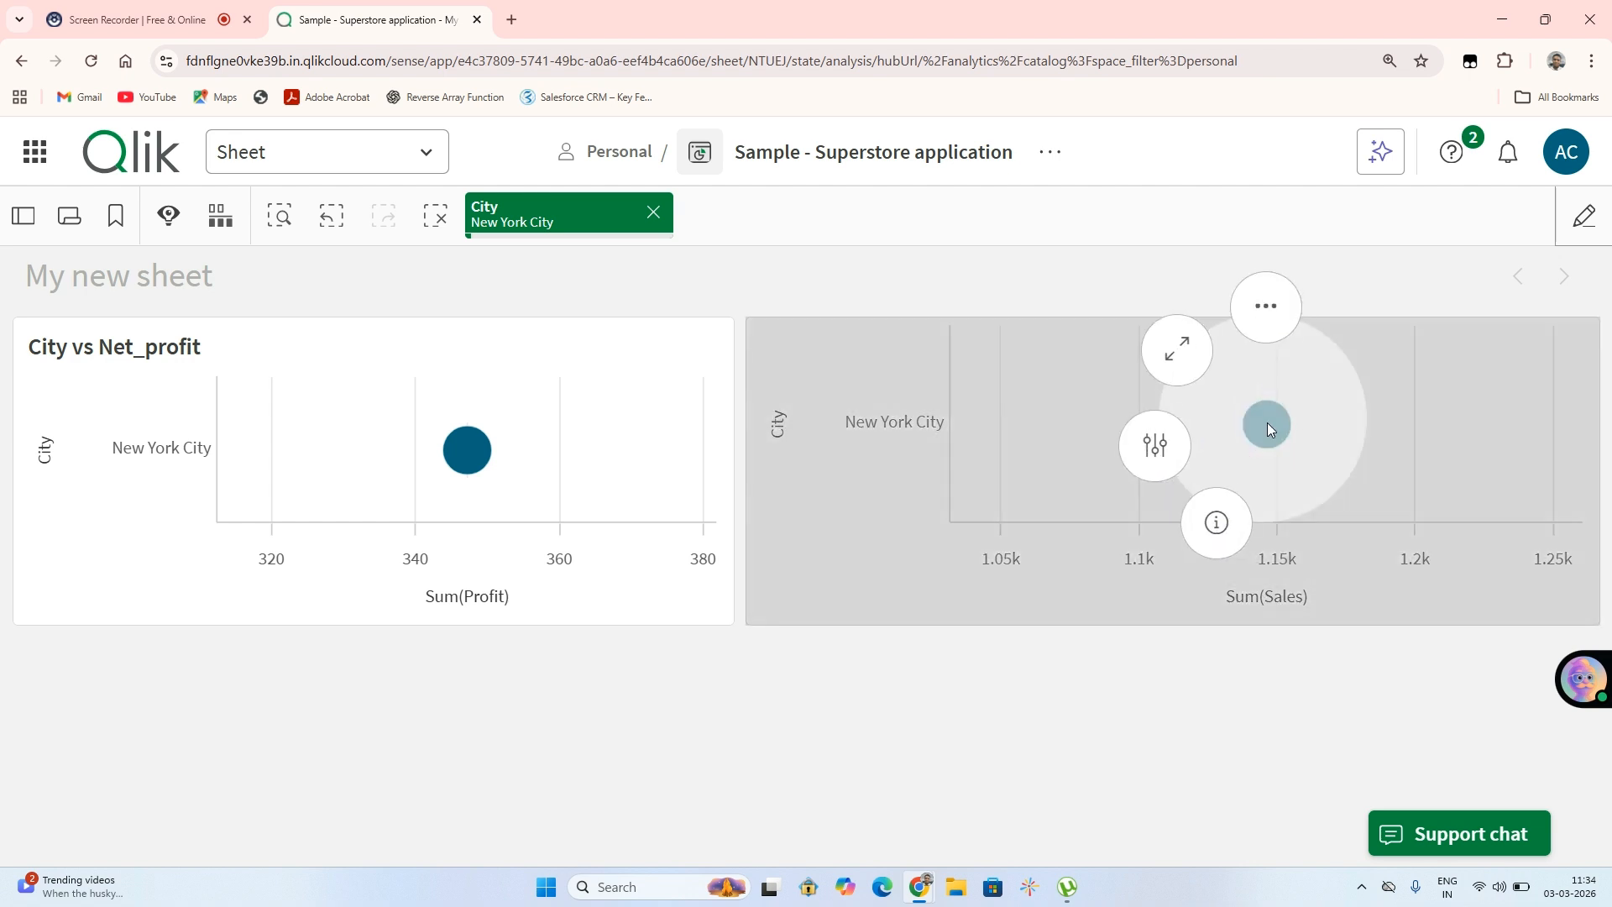
click(1437, 439)
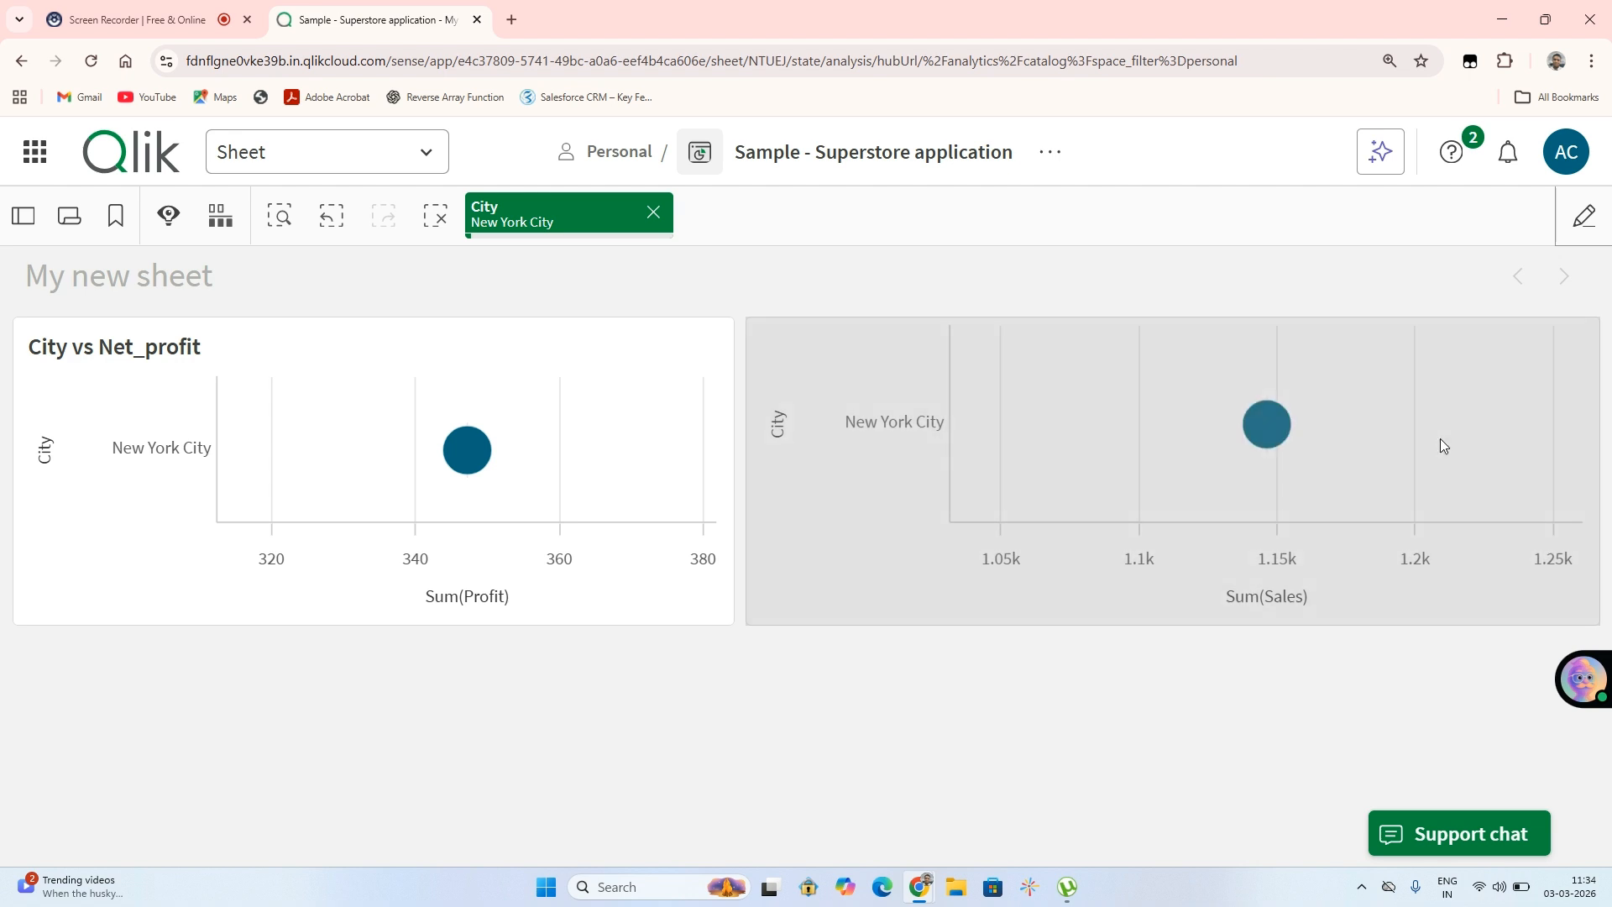
click(1436, 432)
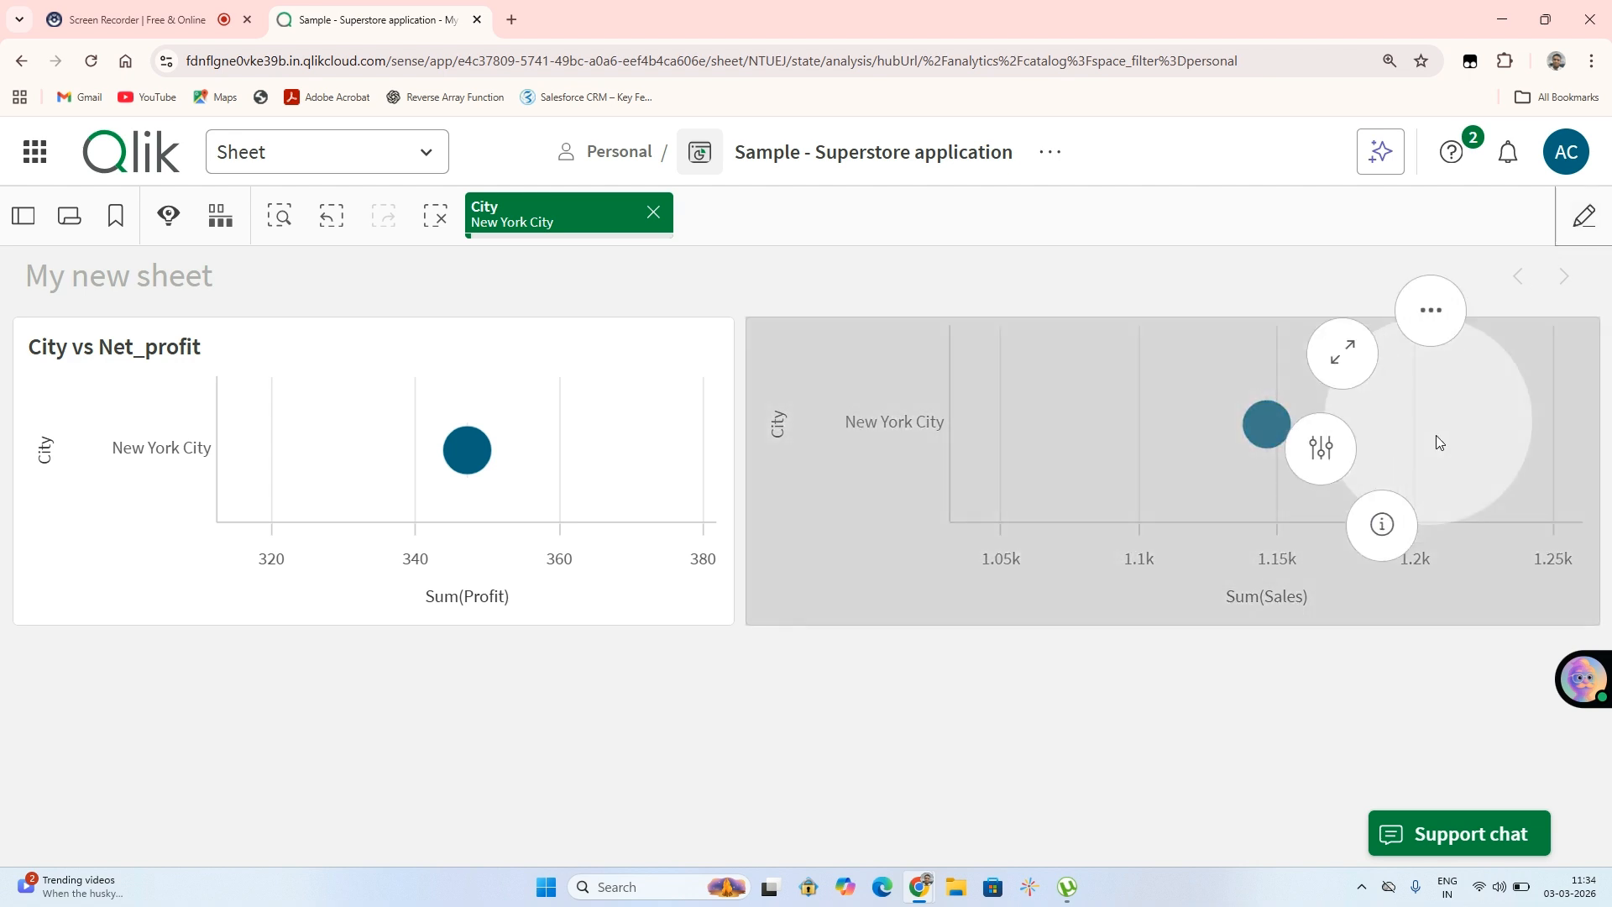
click(1329, 464)
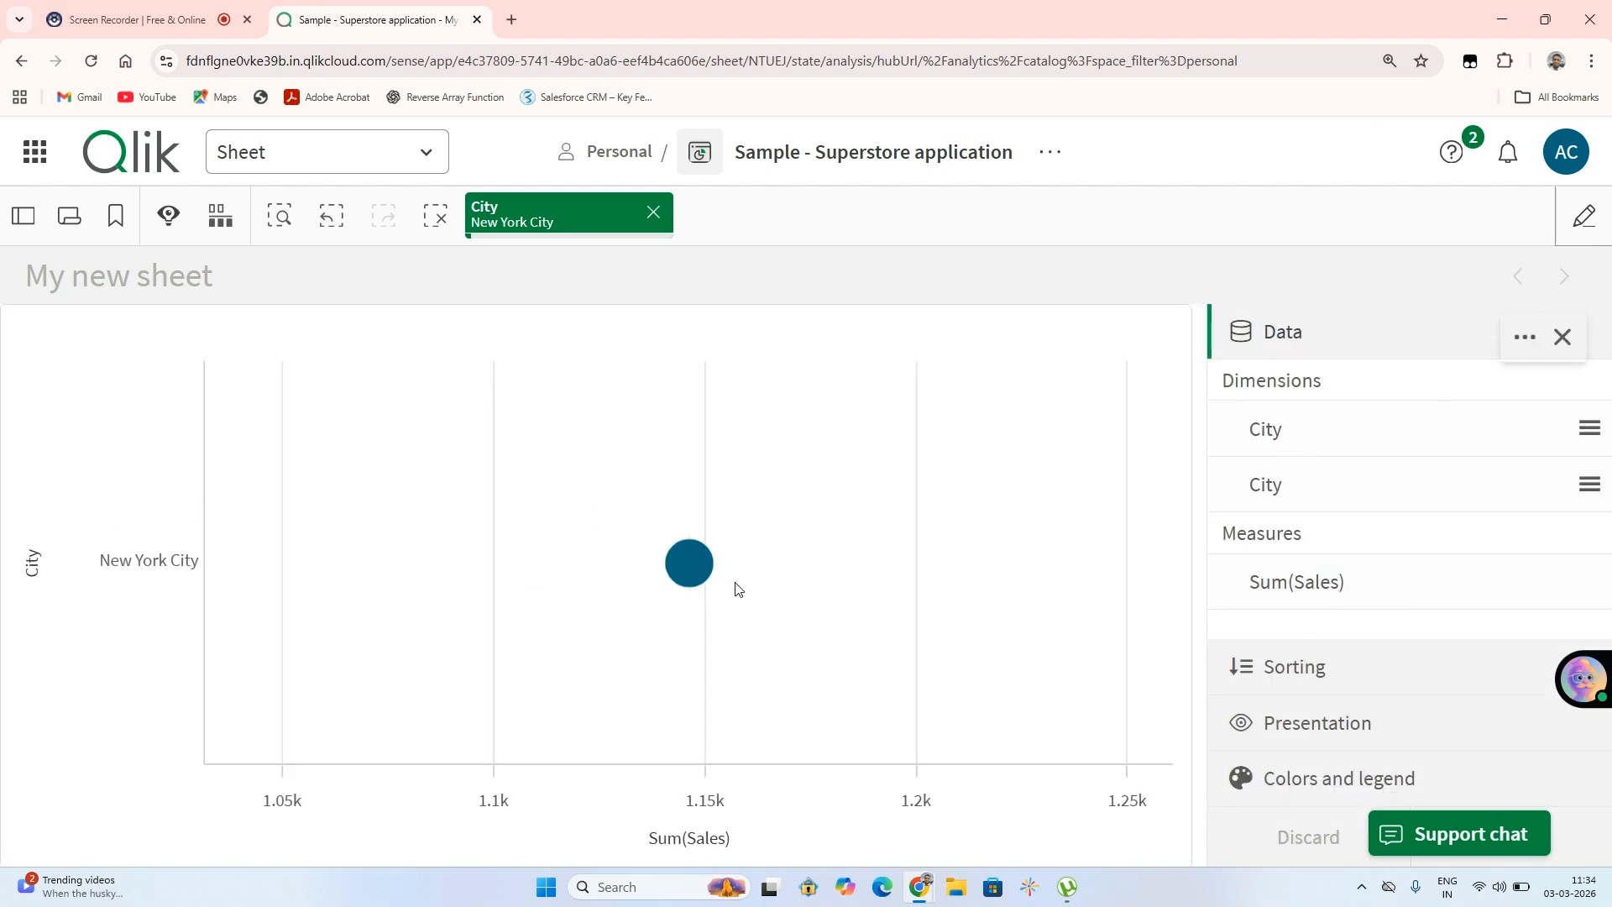
click(704, 565)
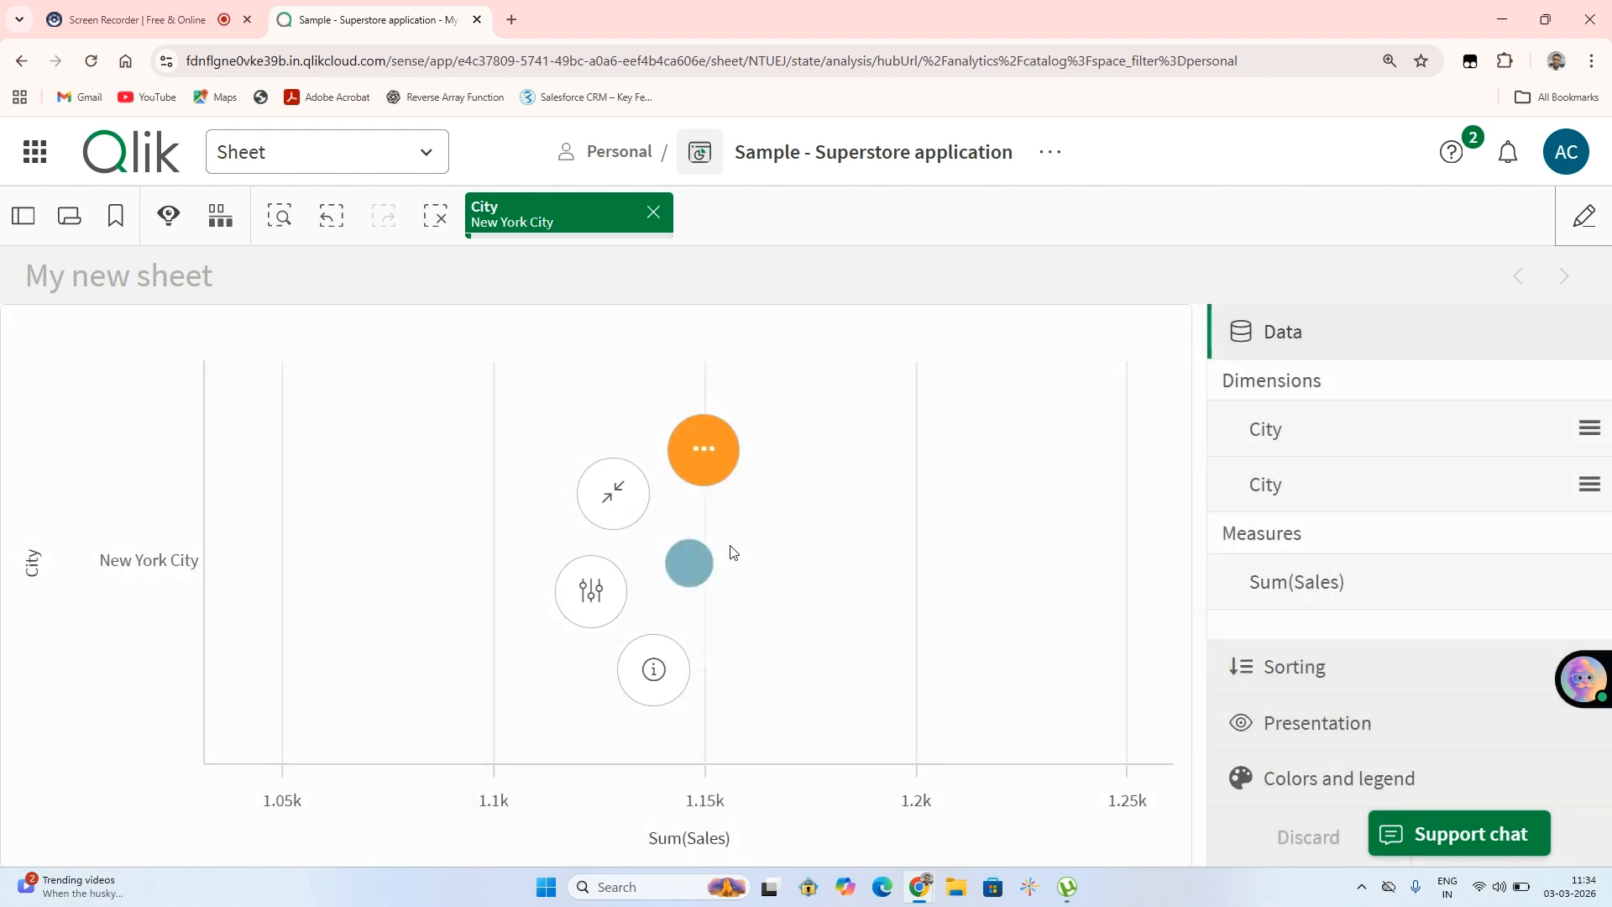
click(704, 448)
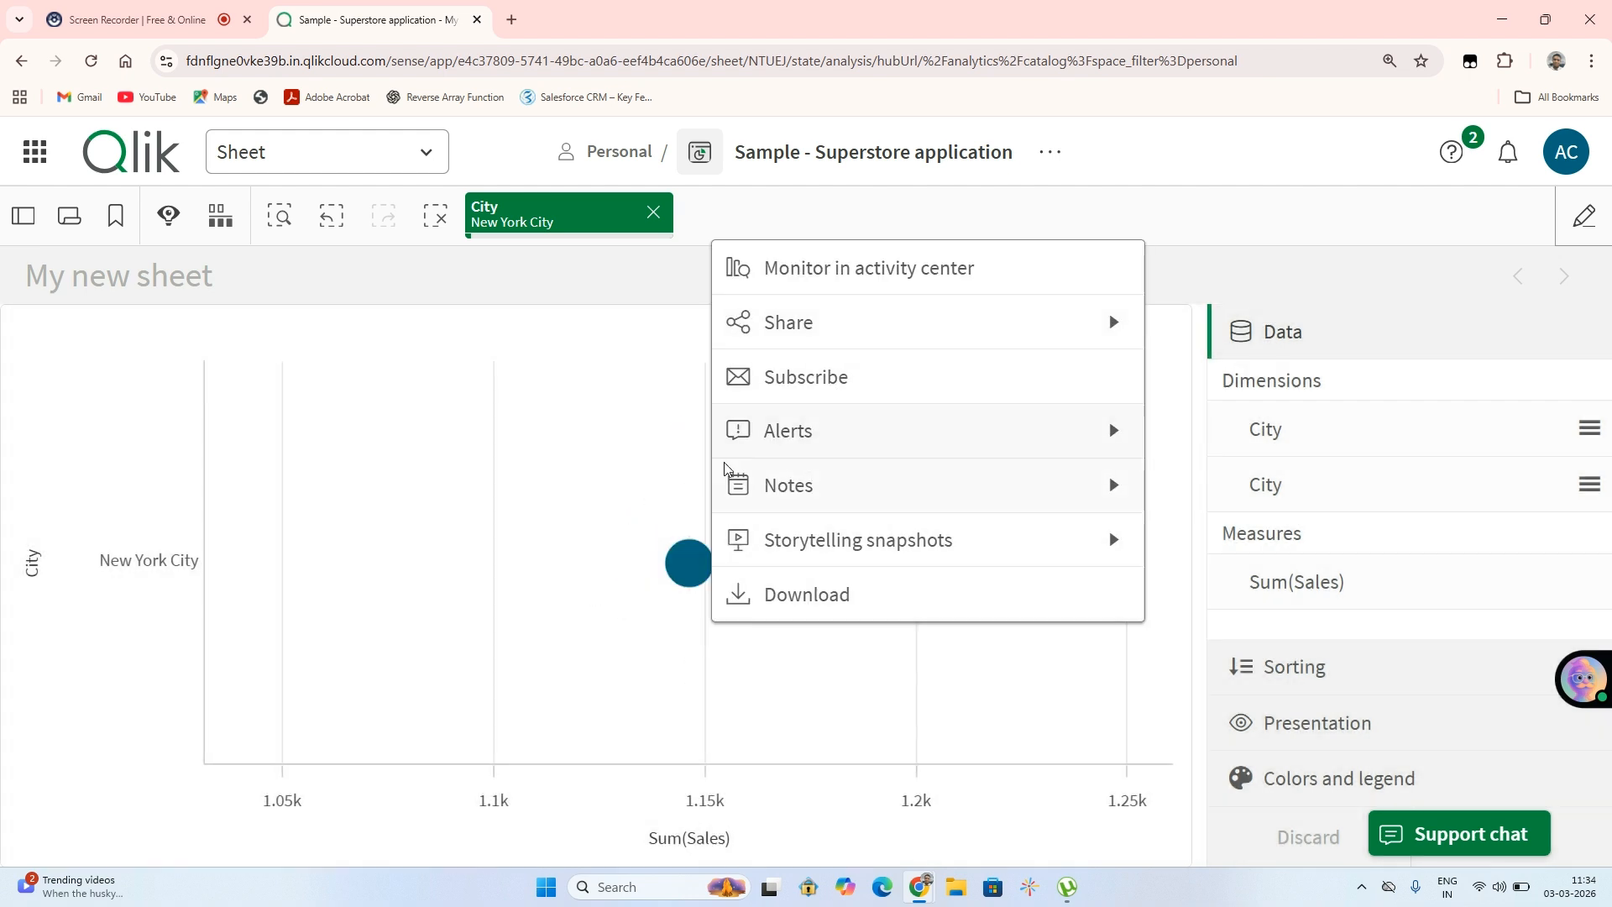
click(660, 450)
click(423, 305)
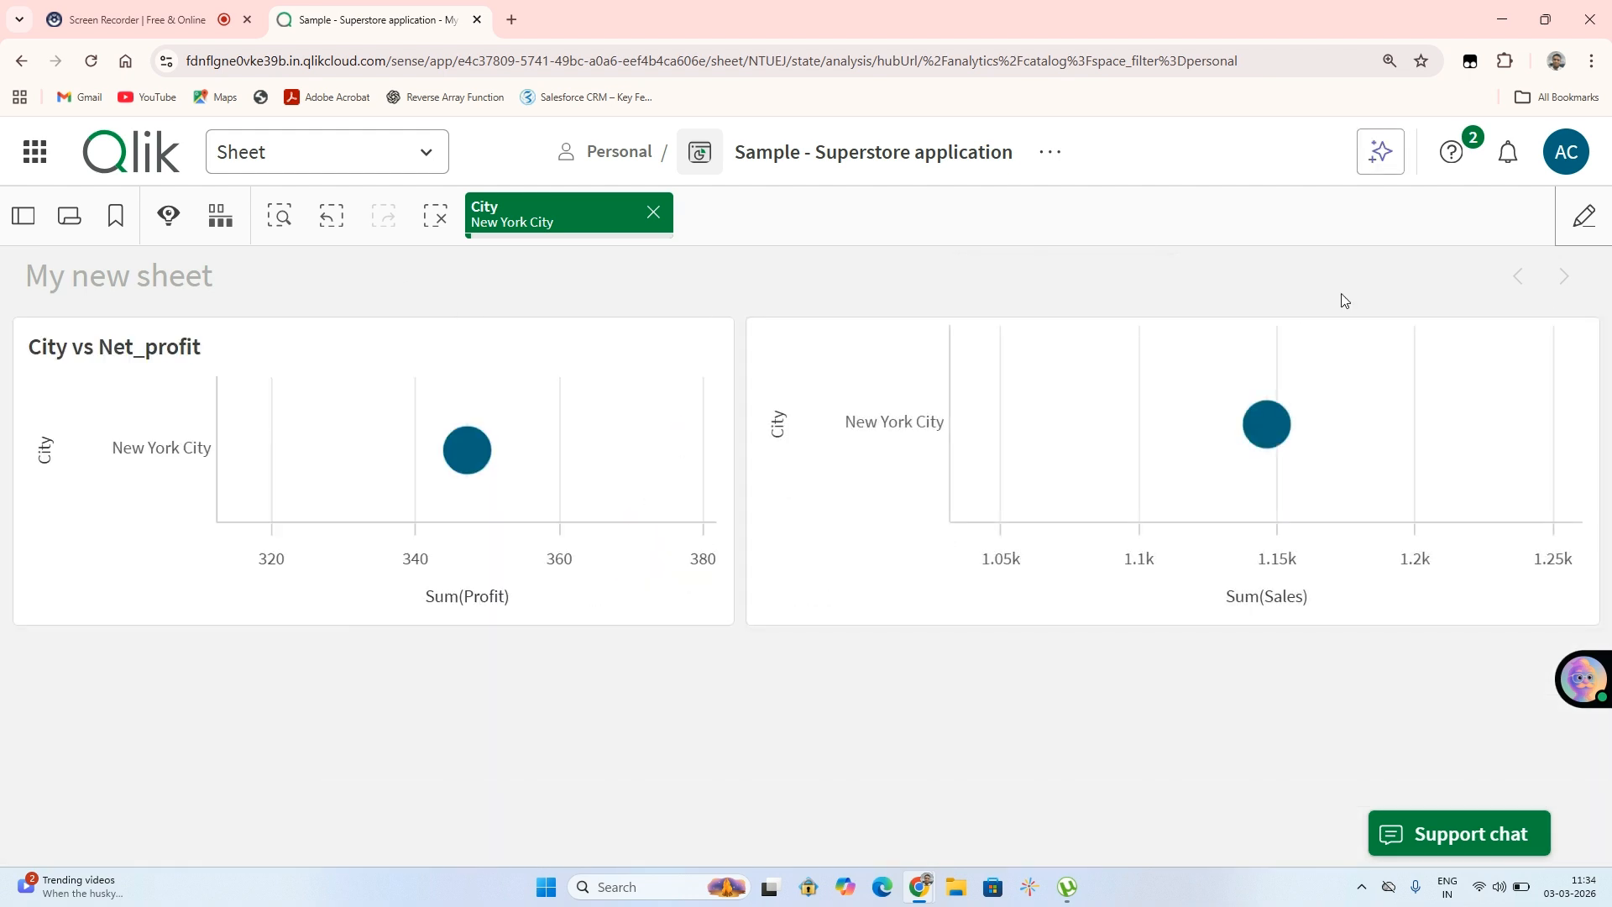
click(1284, 422)
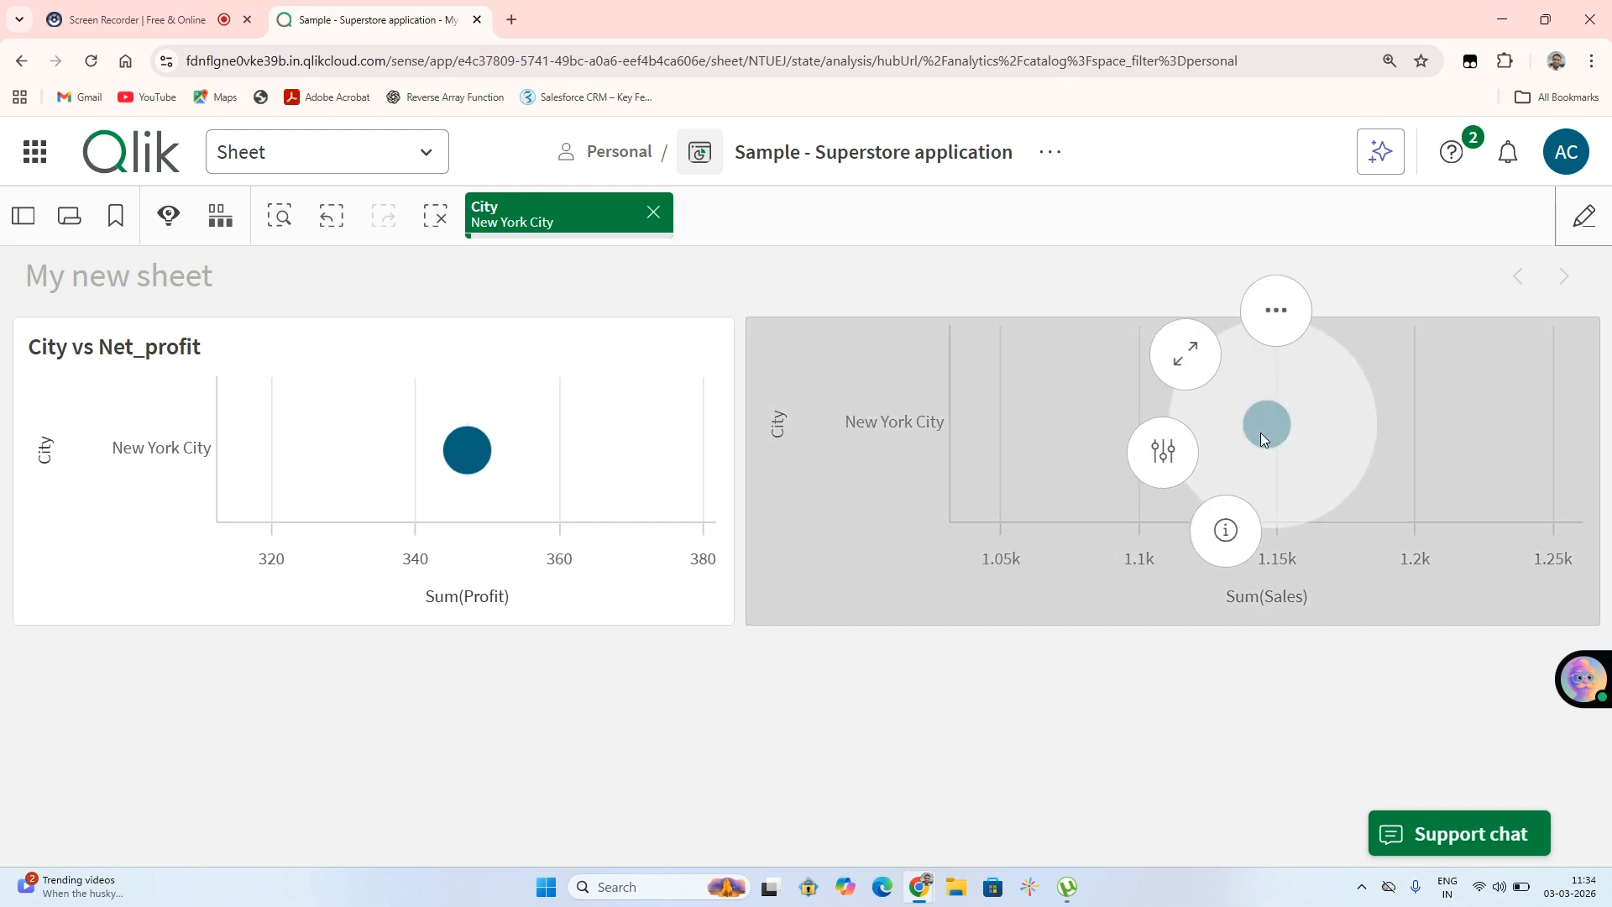
click(1275, 310)
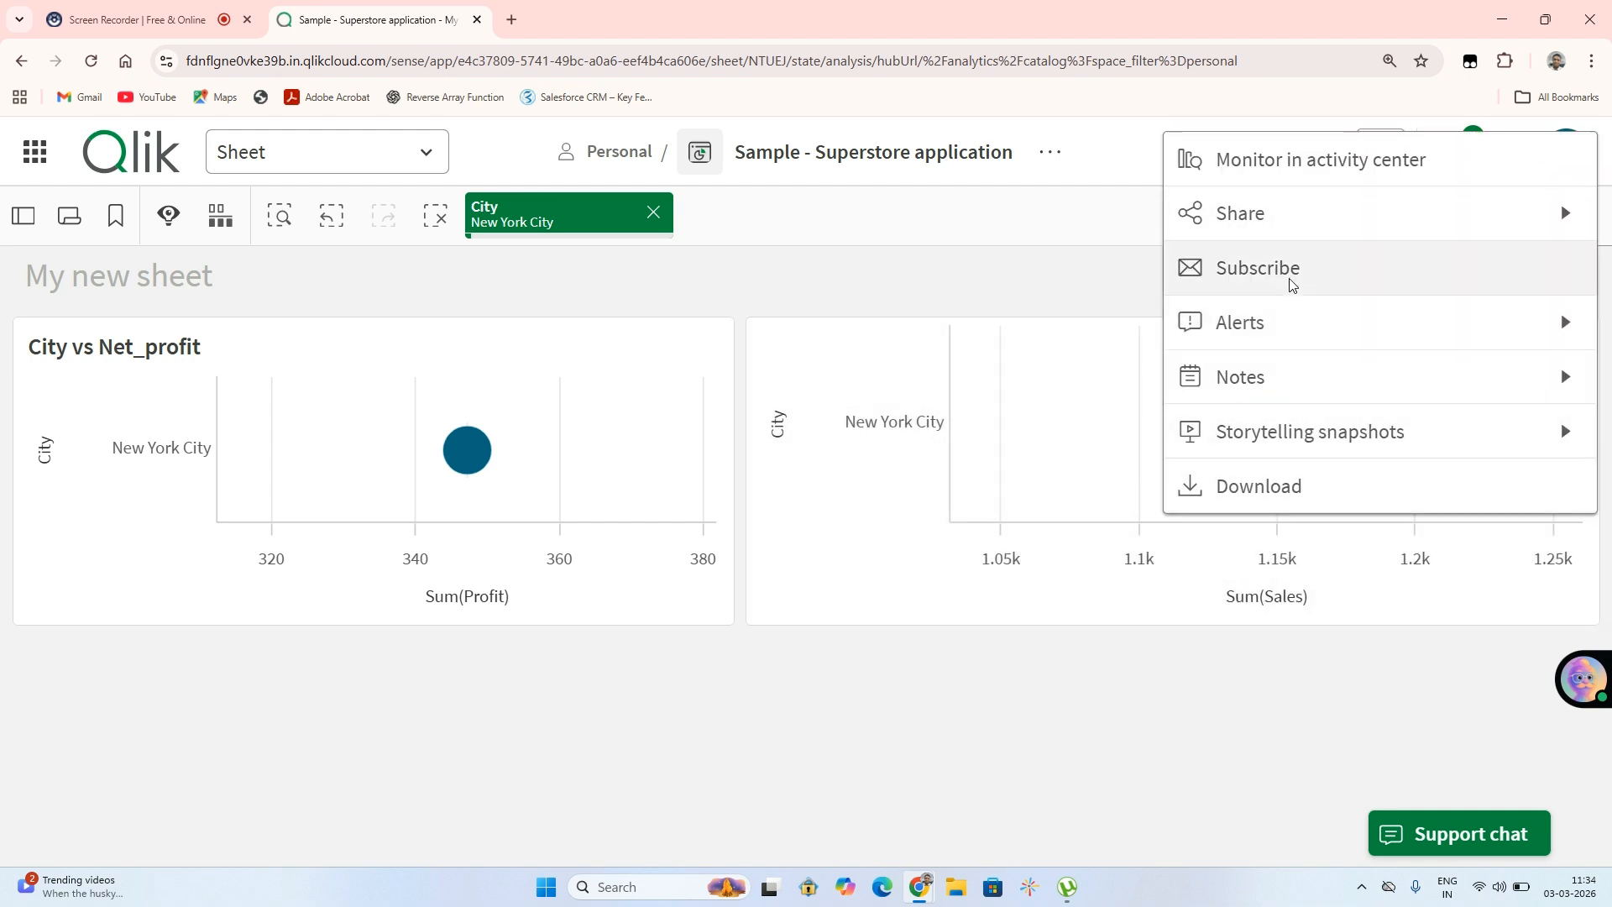
click(1147, 614)
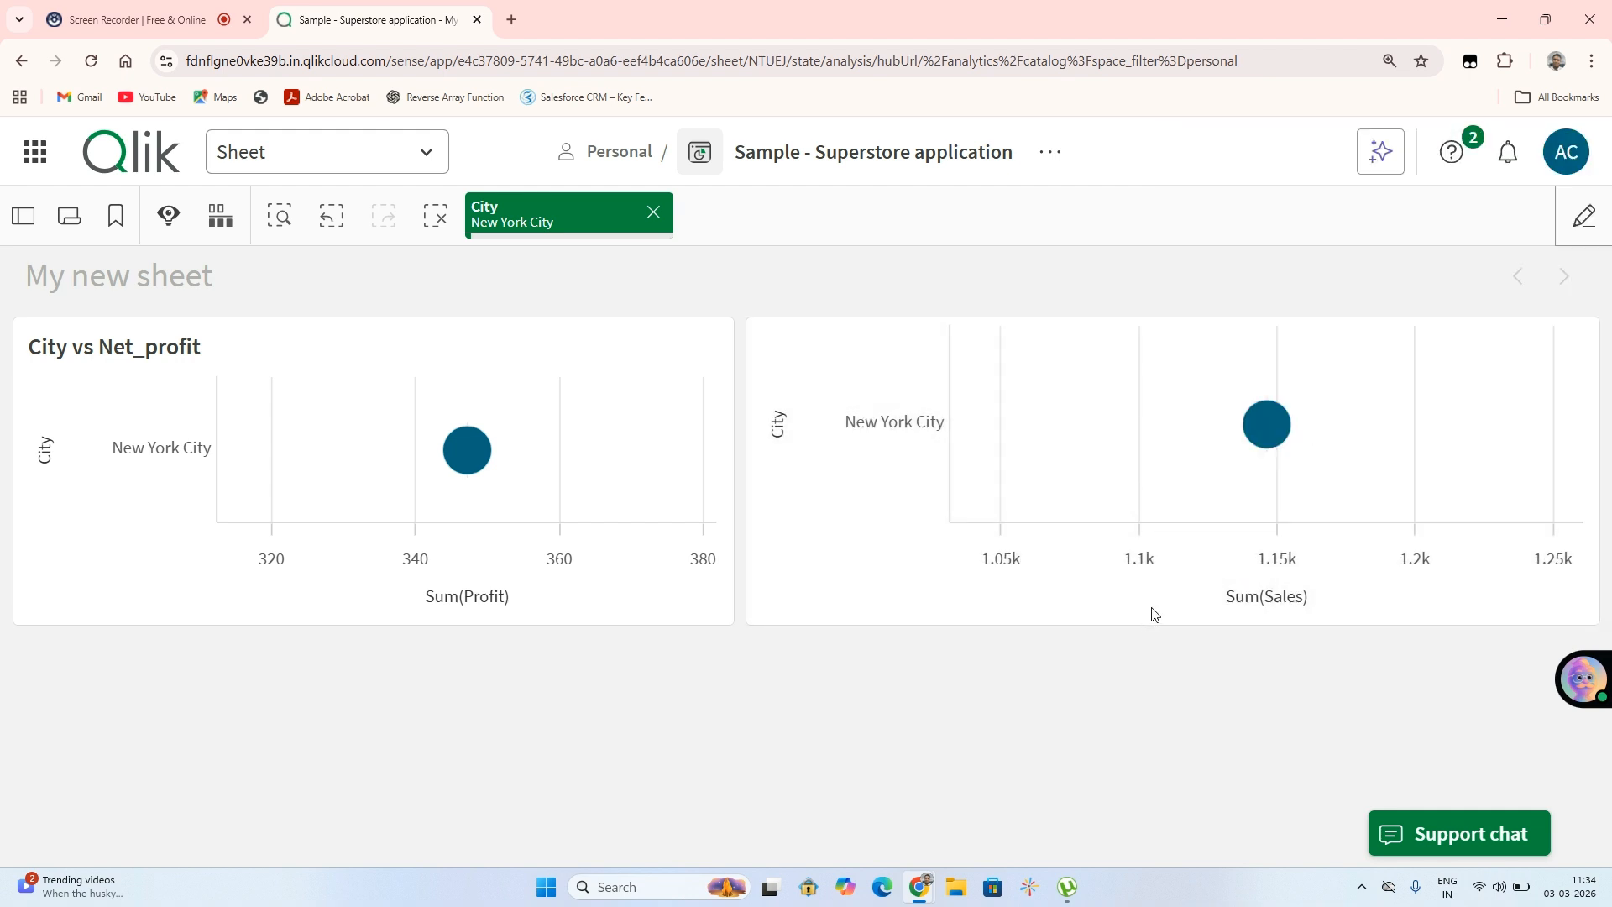
Return to editing the sheet and delete the untitled Sum(Sales) distribution plot.
click(1583, 230)
click(1093, 479)
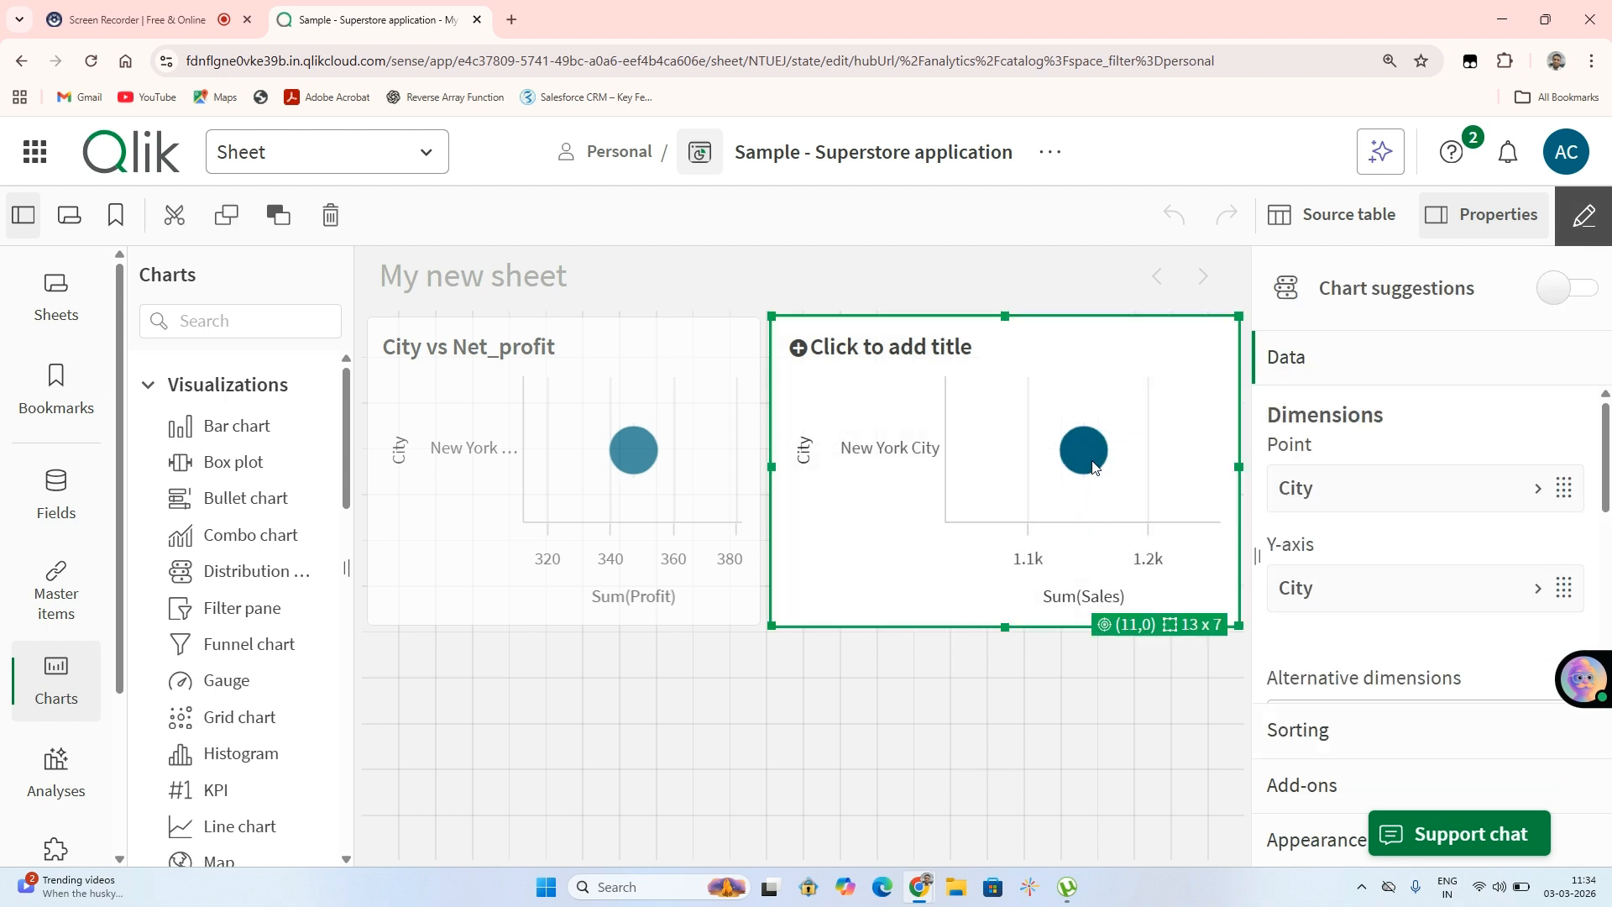
click(1093, 467)
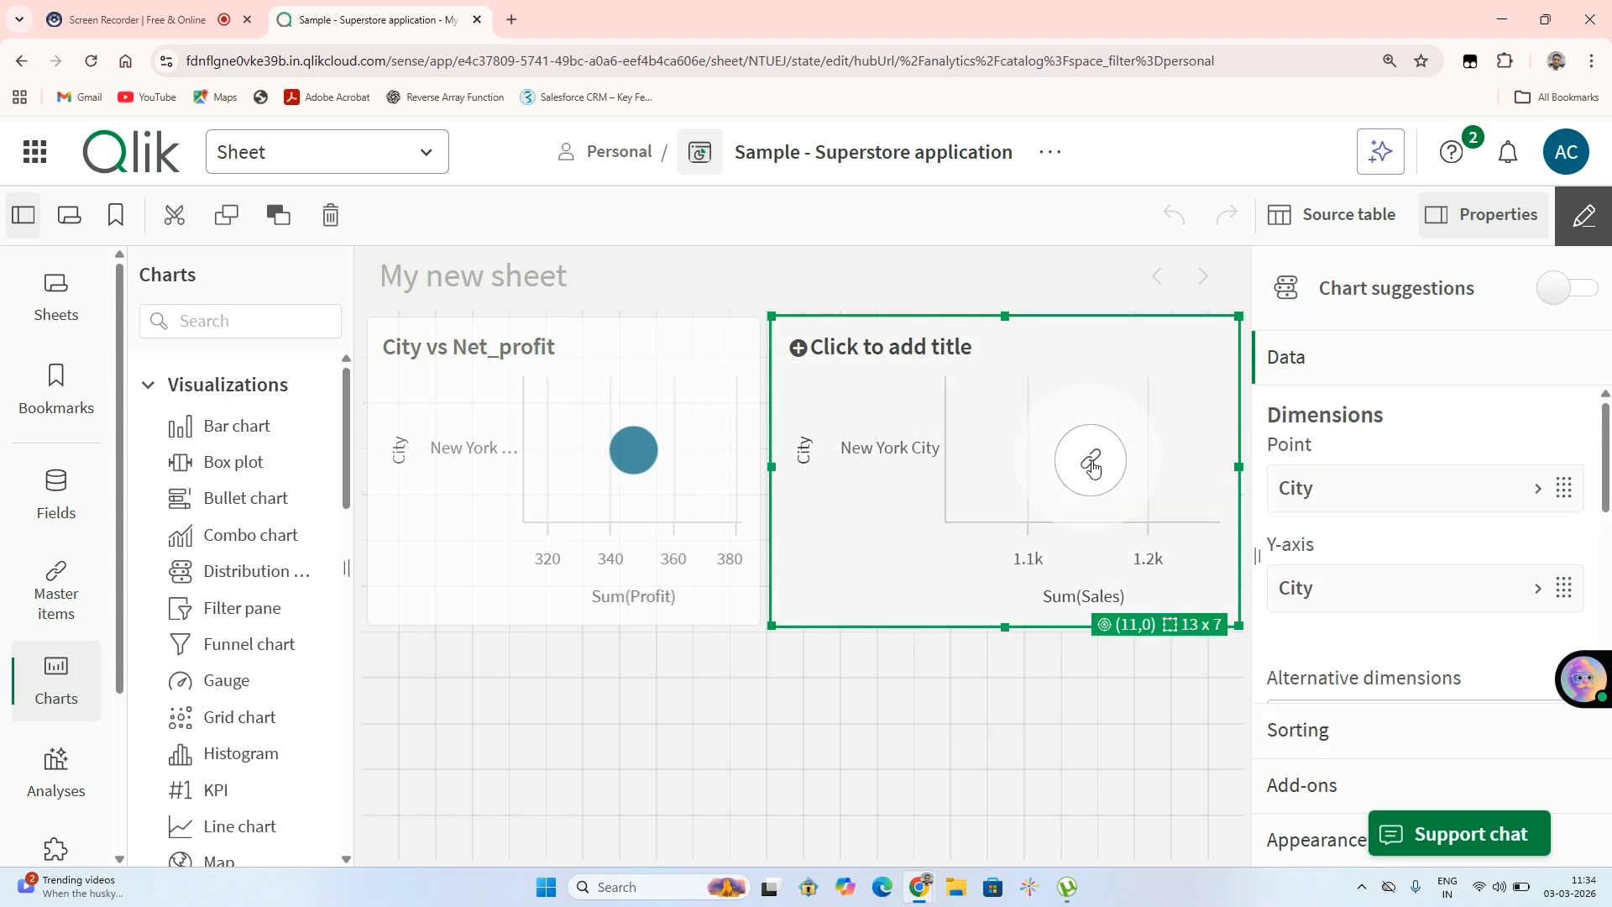
click(1091, 344)
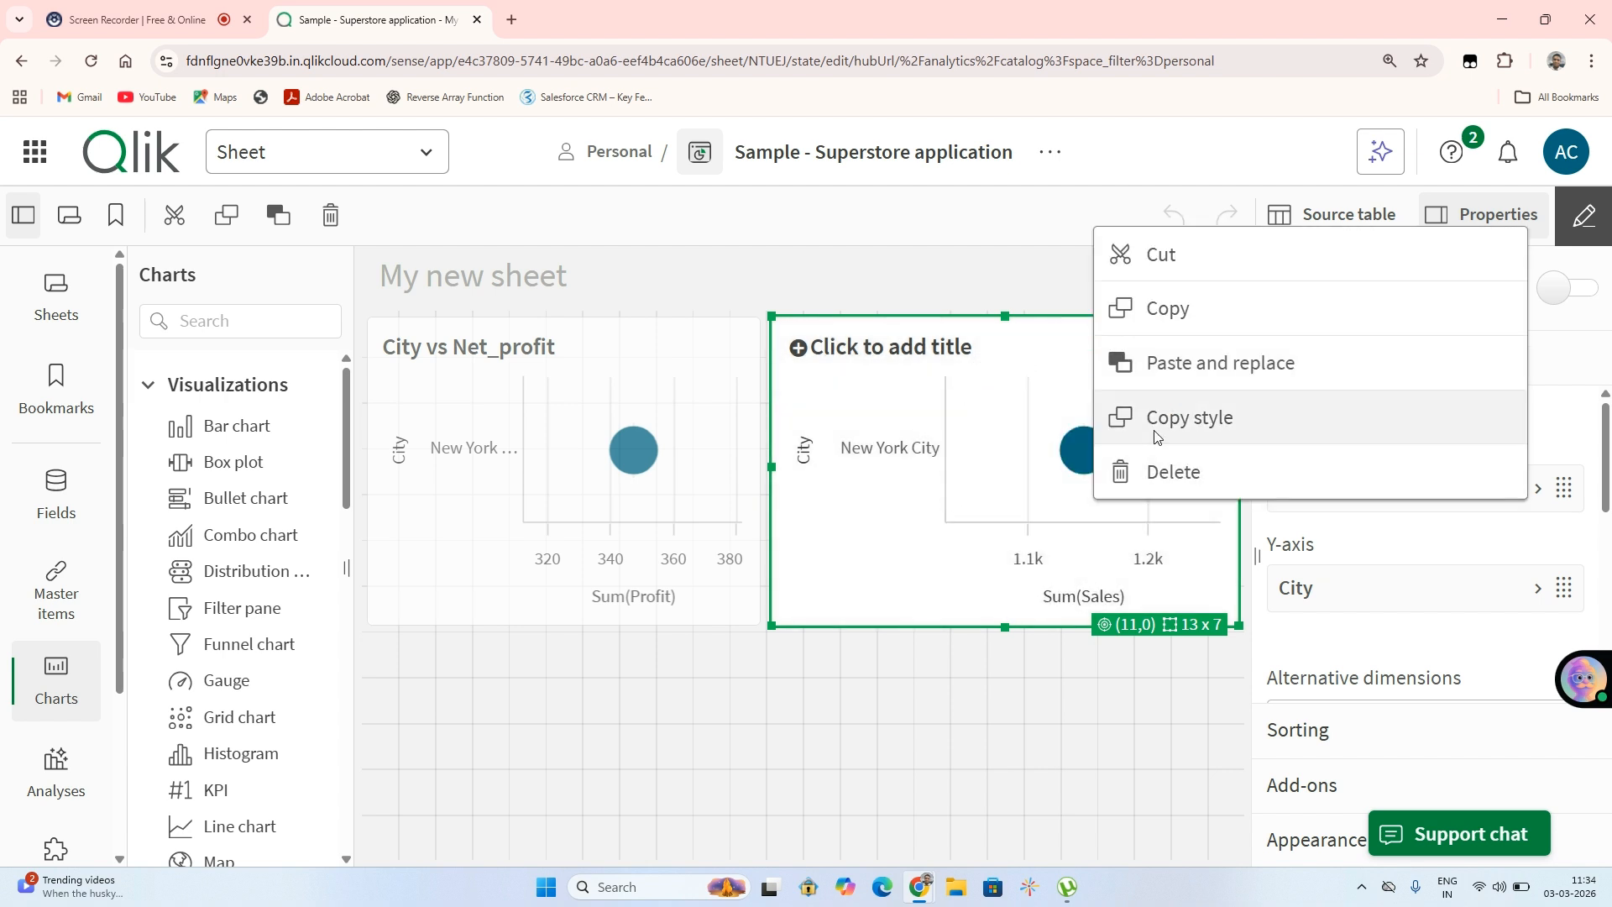
click(1154, 468)
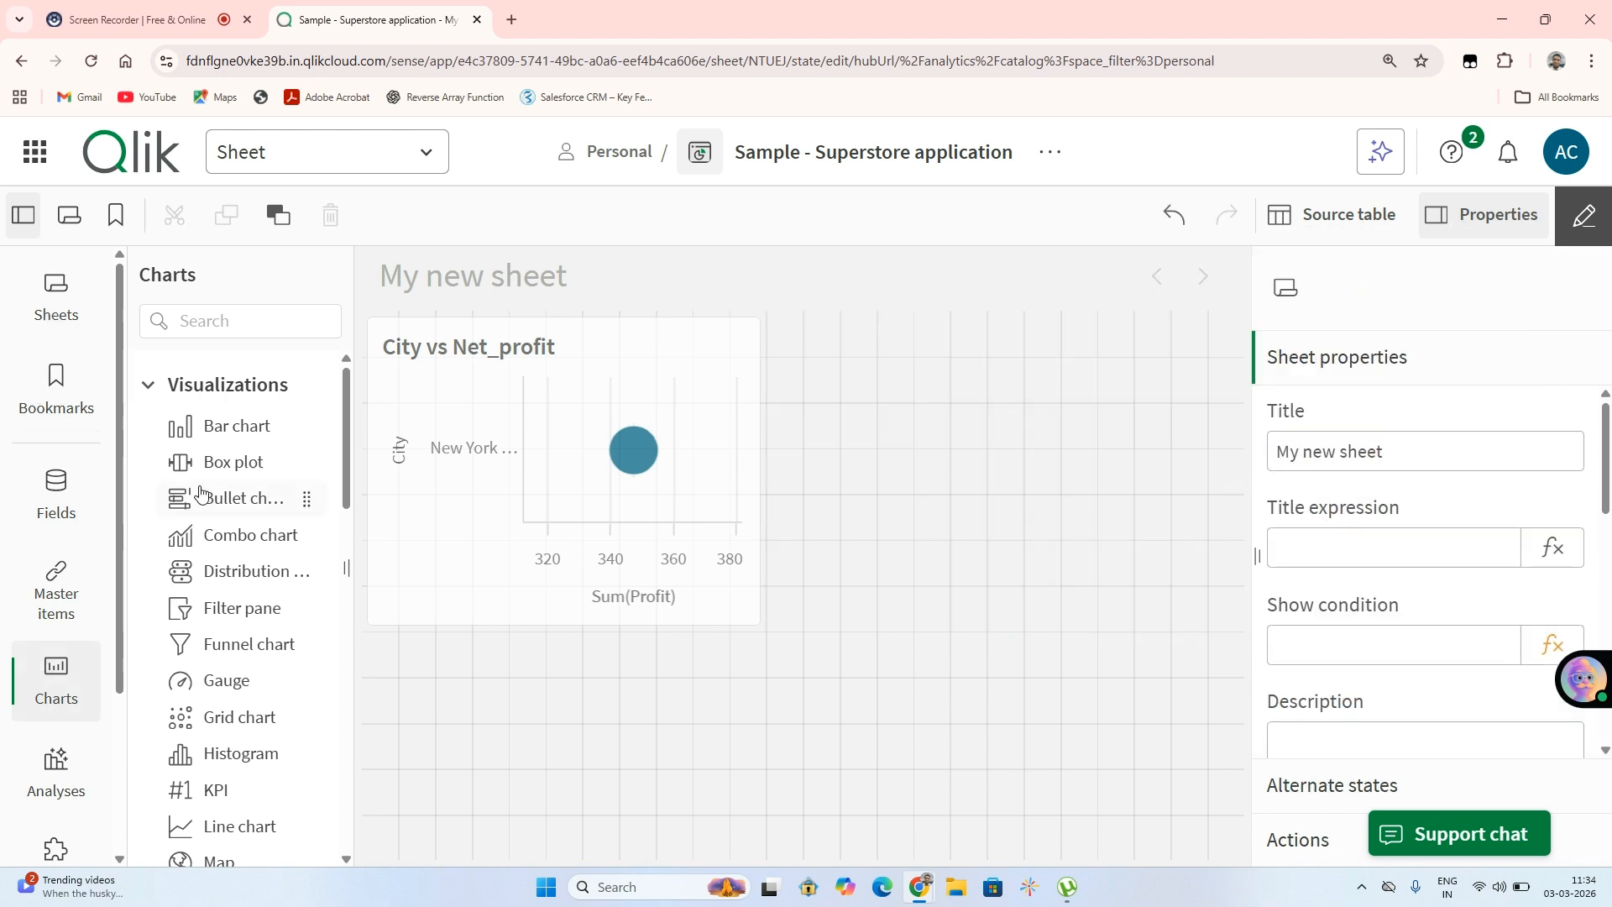
Add a blank distribution plot below the City vs Net_profit plot and widen the City vs Net_profit plot to 23 grid columns.
drag(216, 576, 921, 533)
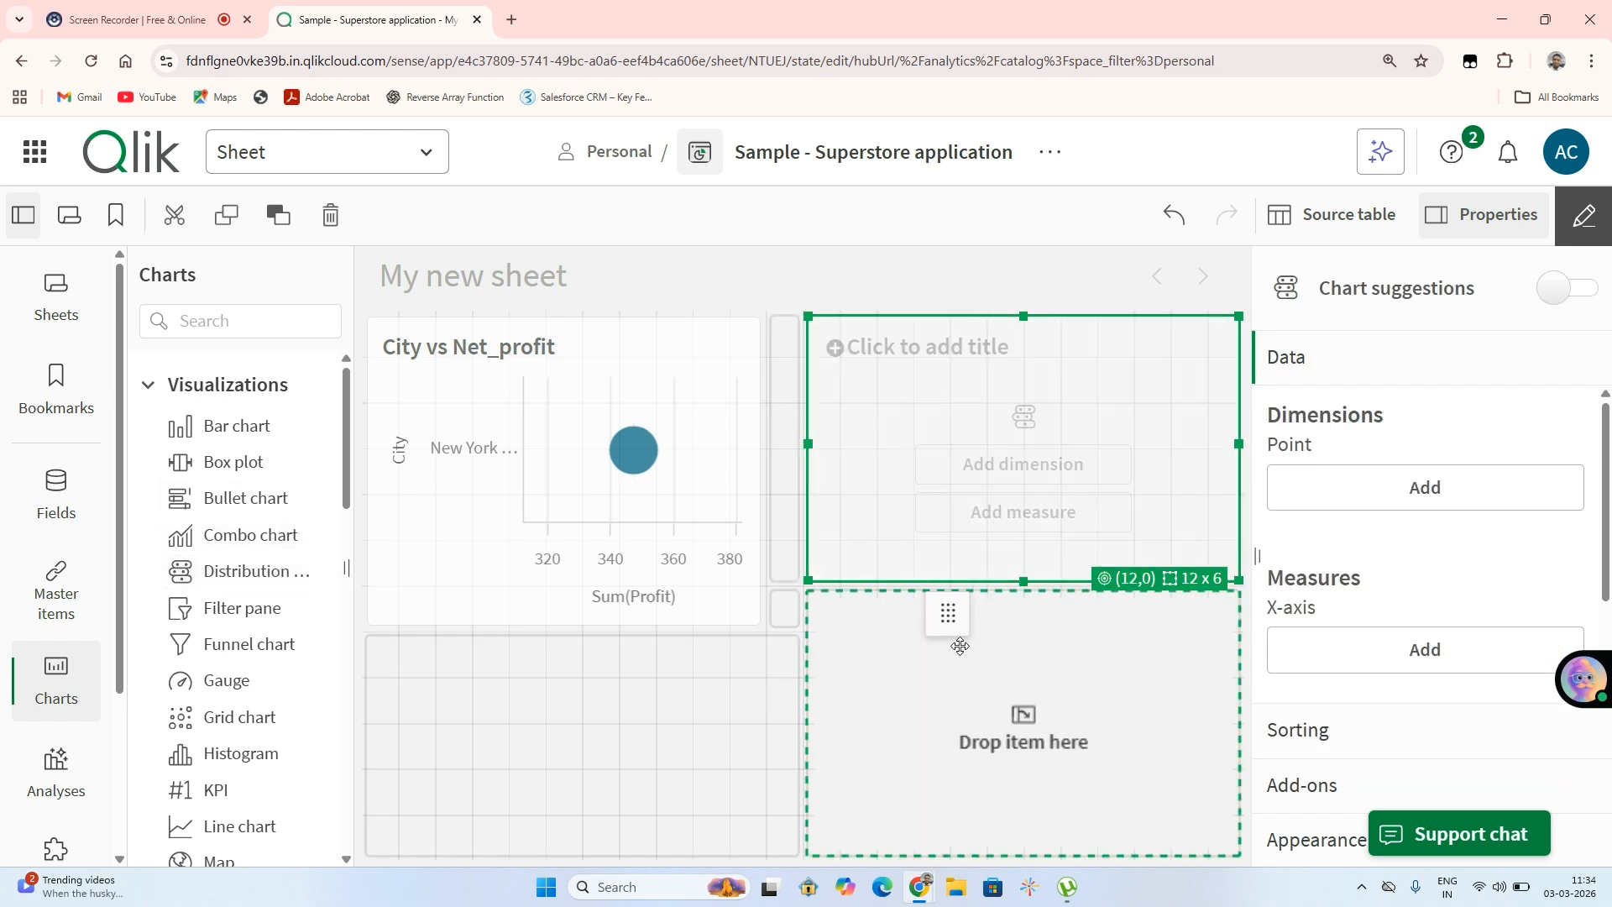
drag(959, 644, 697, 754)
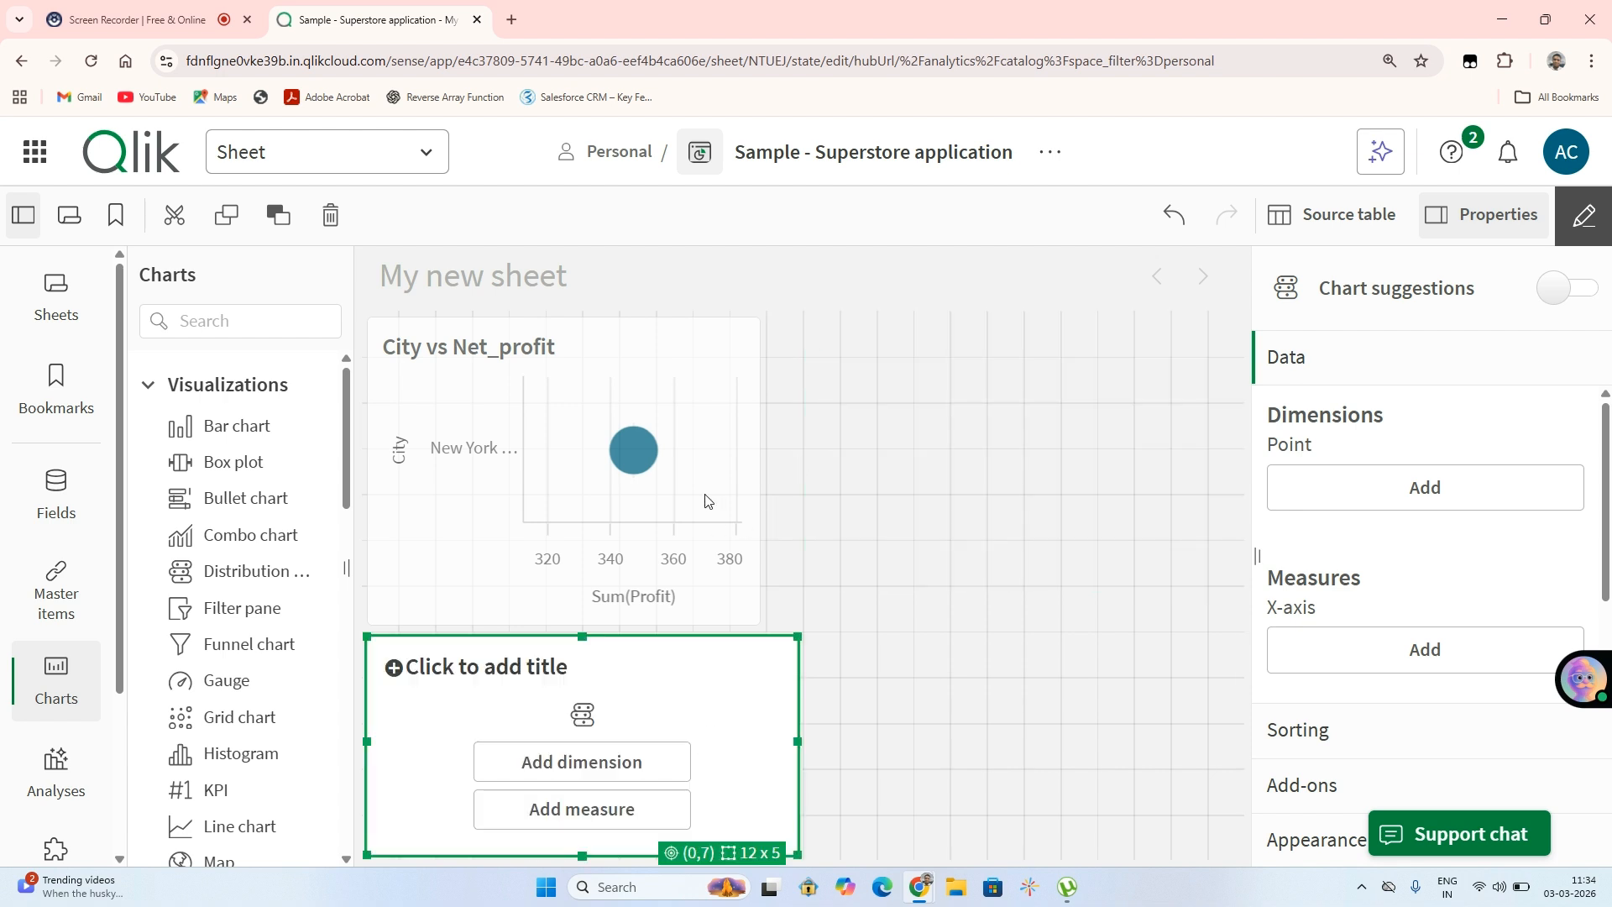
click(705, 495)
drag(759, 465, 1201, 469)
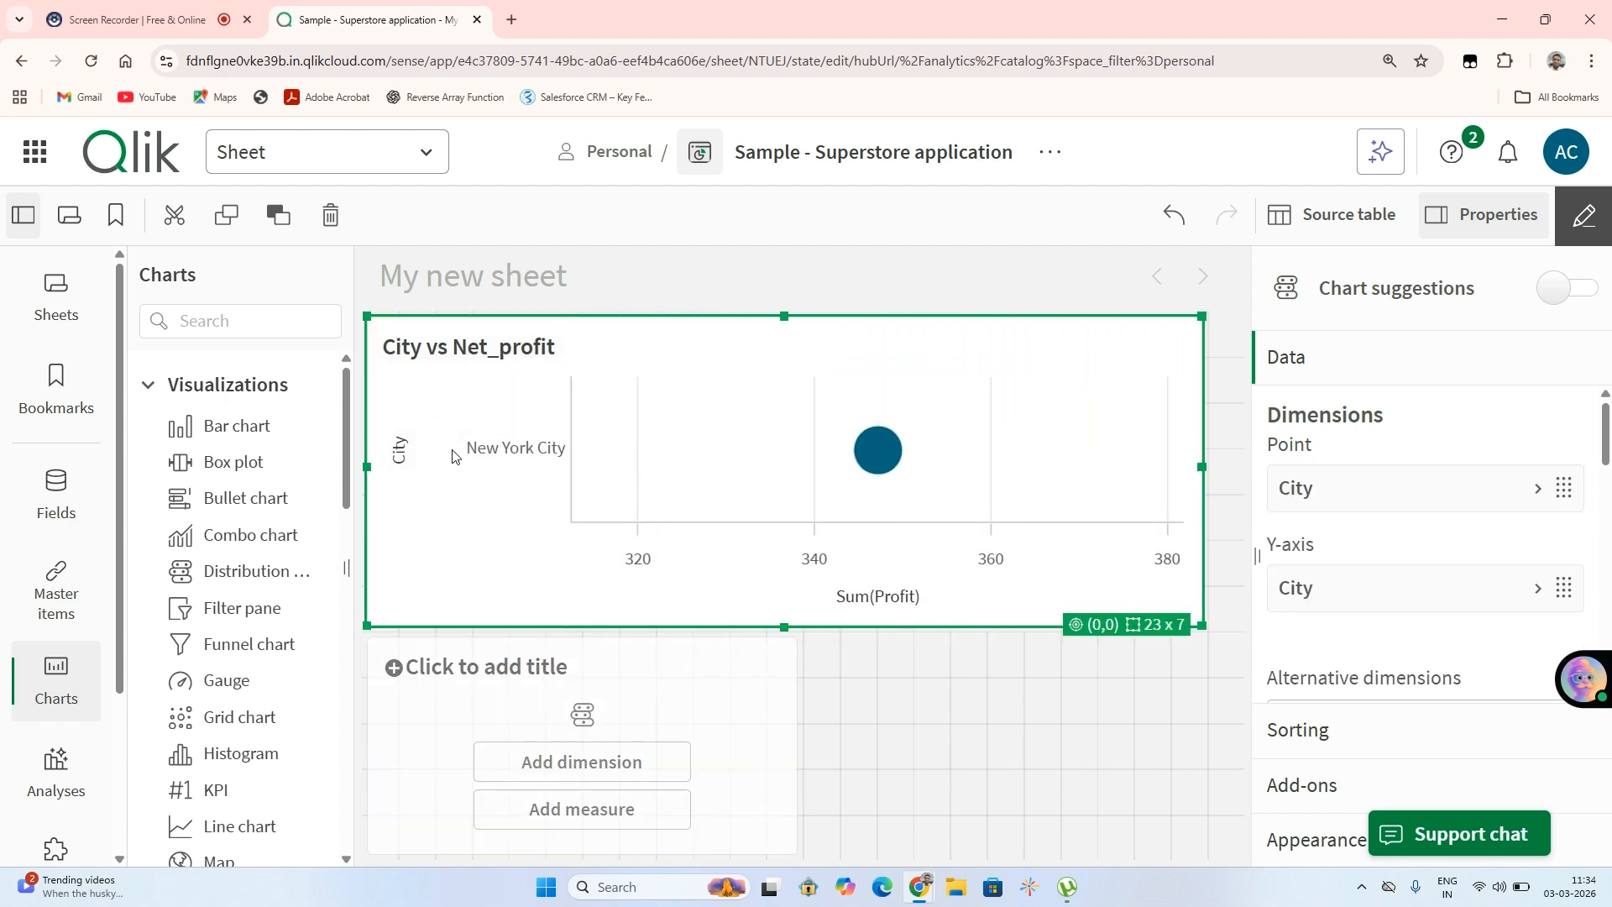
Widen the blank distribution plot to the full sheet width of 24 grid columns.
click(677, 769)
click(669, 689)
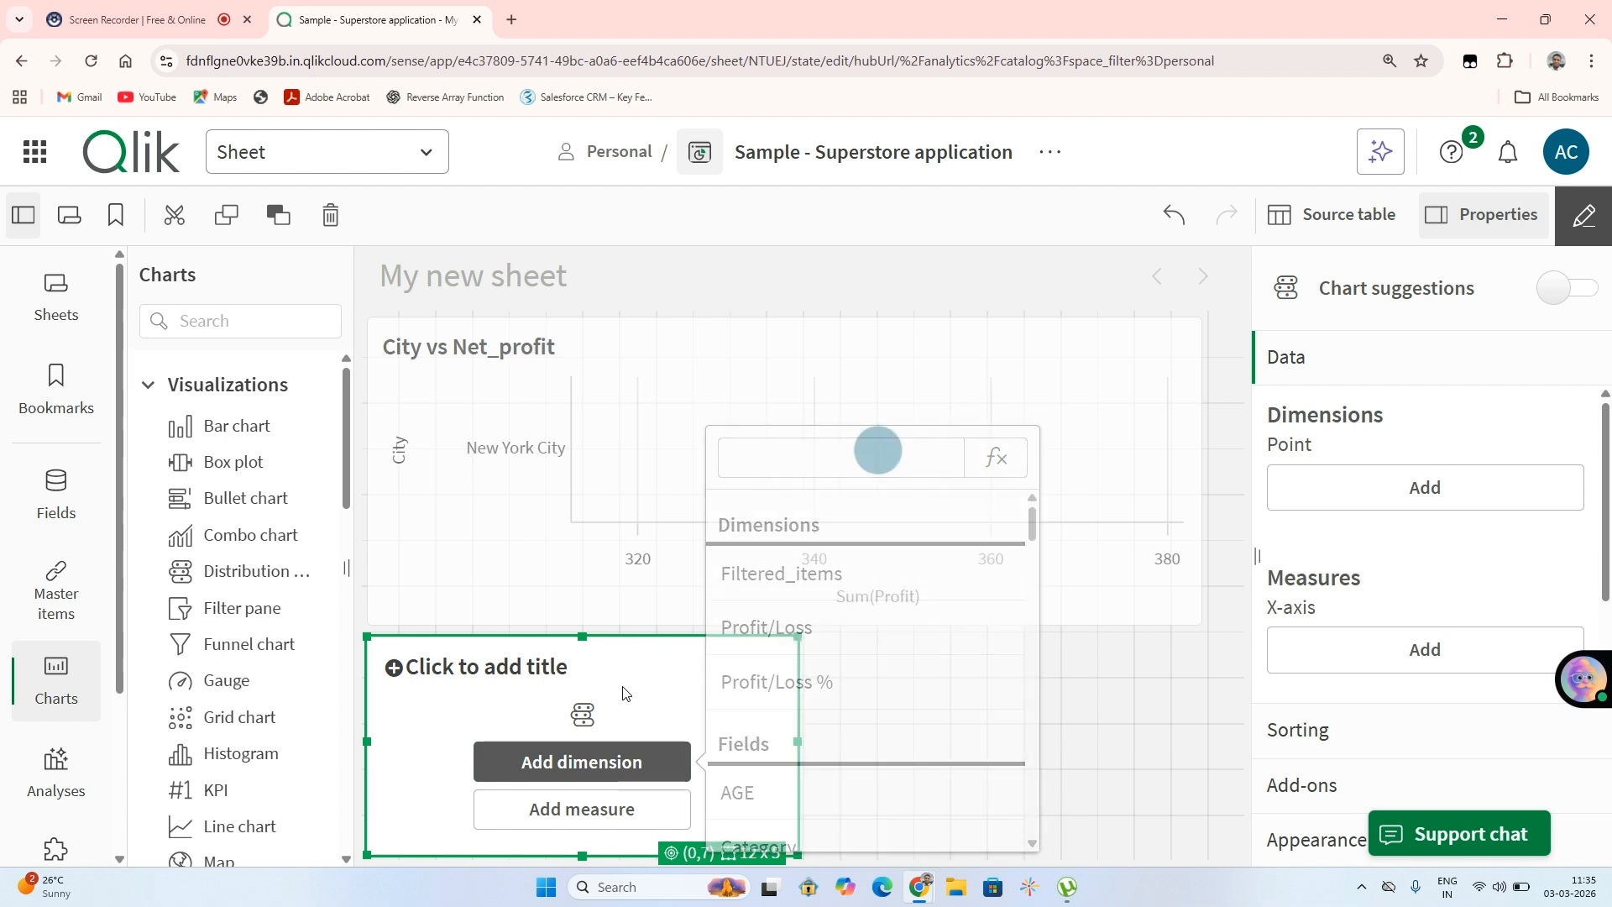
drag(797, 741, 1224, 771)
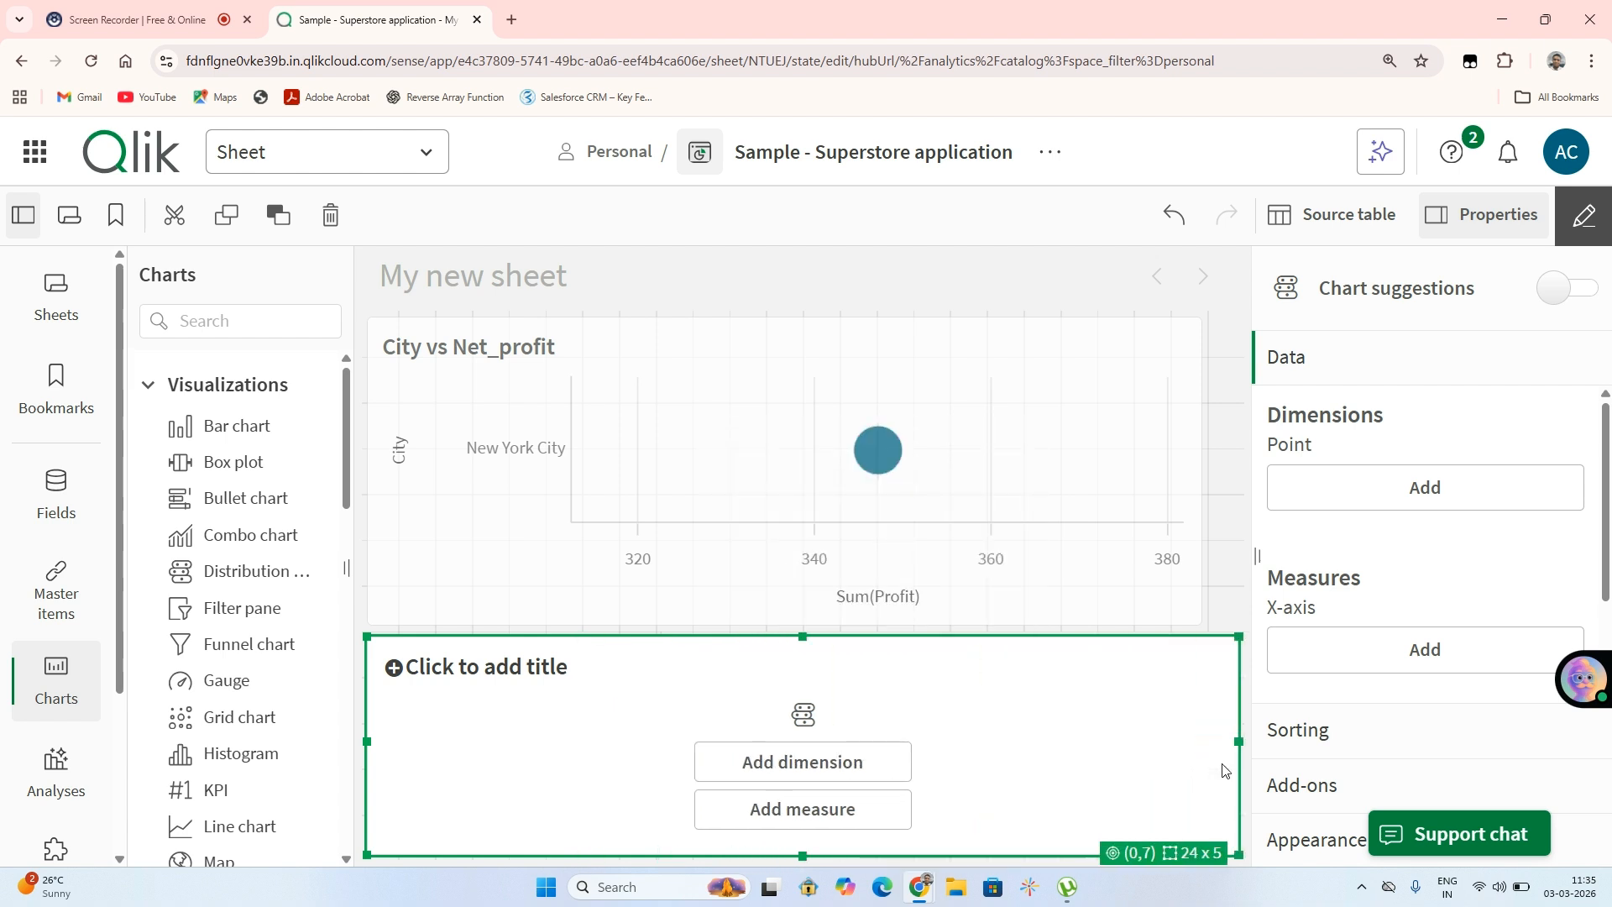
scroll(1337, 527, down, 2)
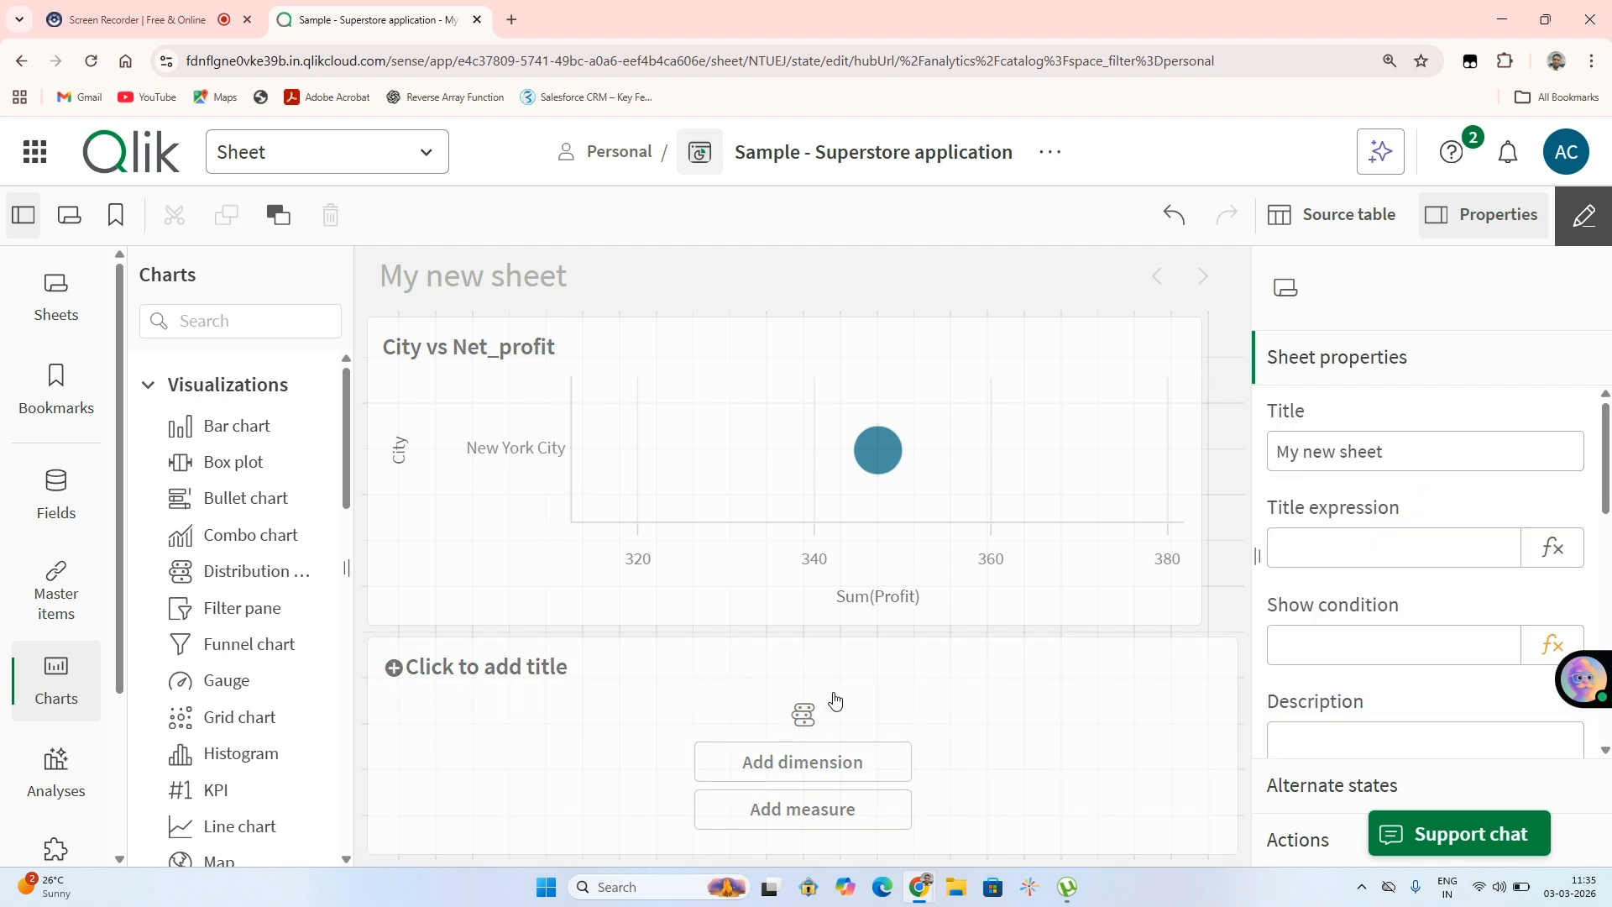
Add the City field as the dimension of the blank distribution plot.
click(758, 760)
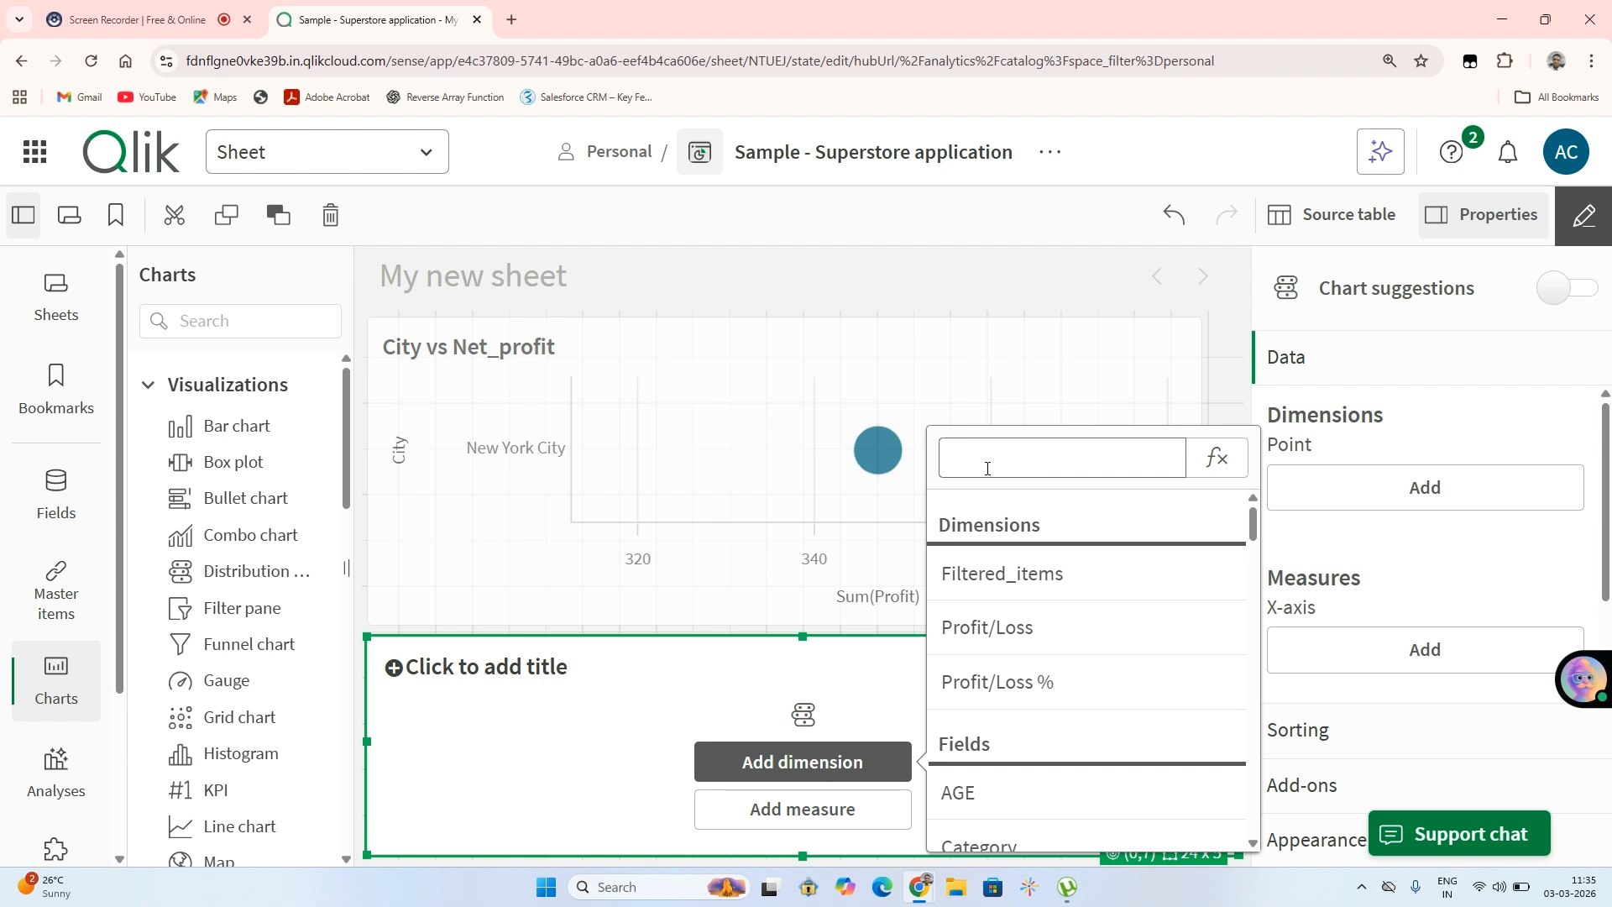
click(986, 467)
text(Cir)
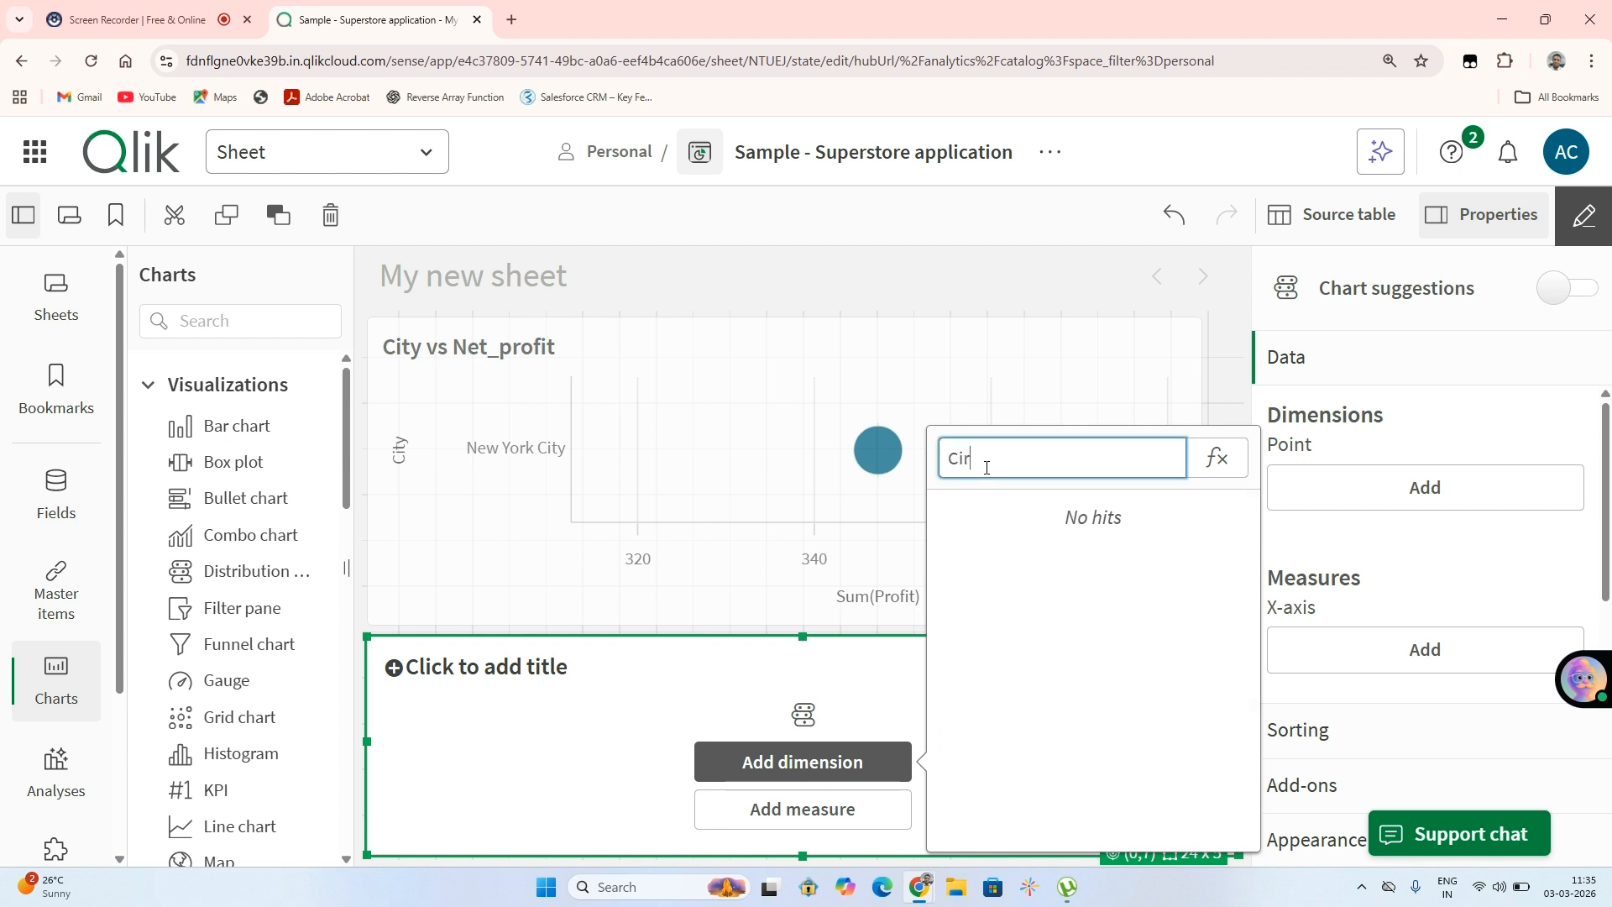
text(y)
key(BackSpace)
key(BackSpace)
text(ty)
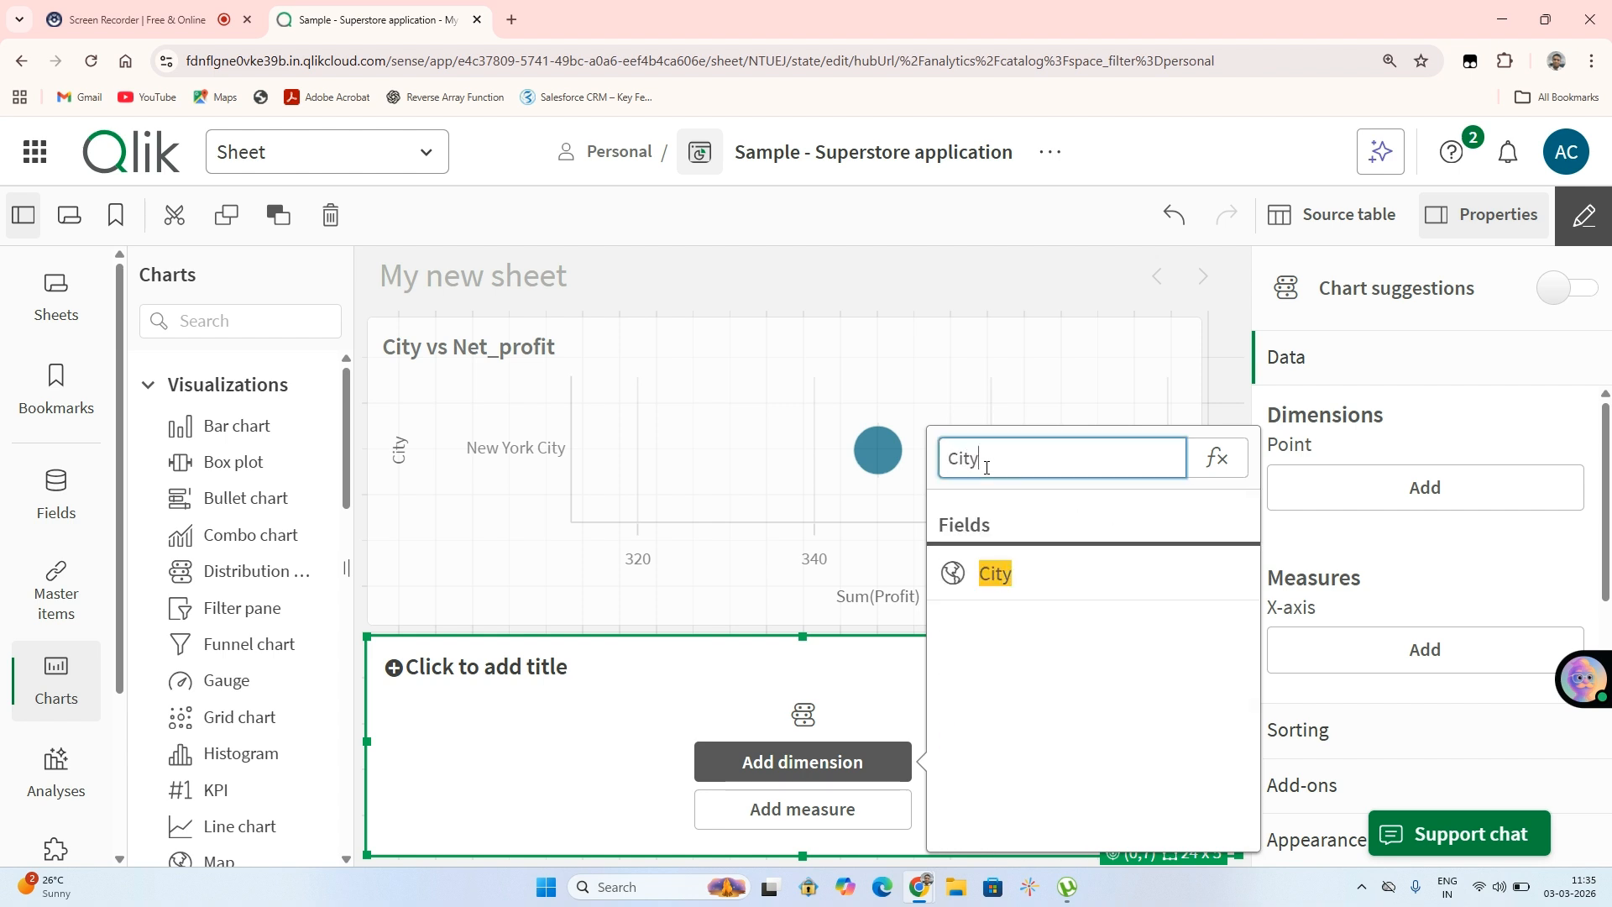
key(Return)
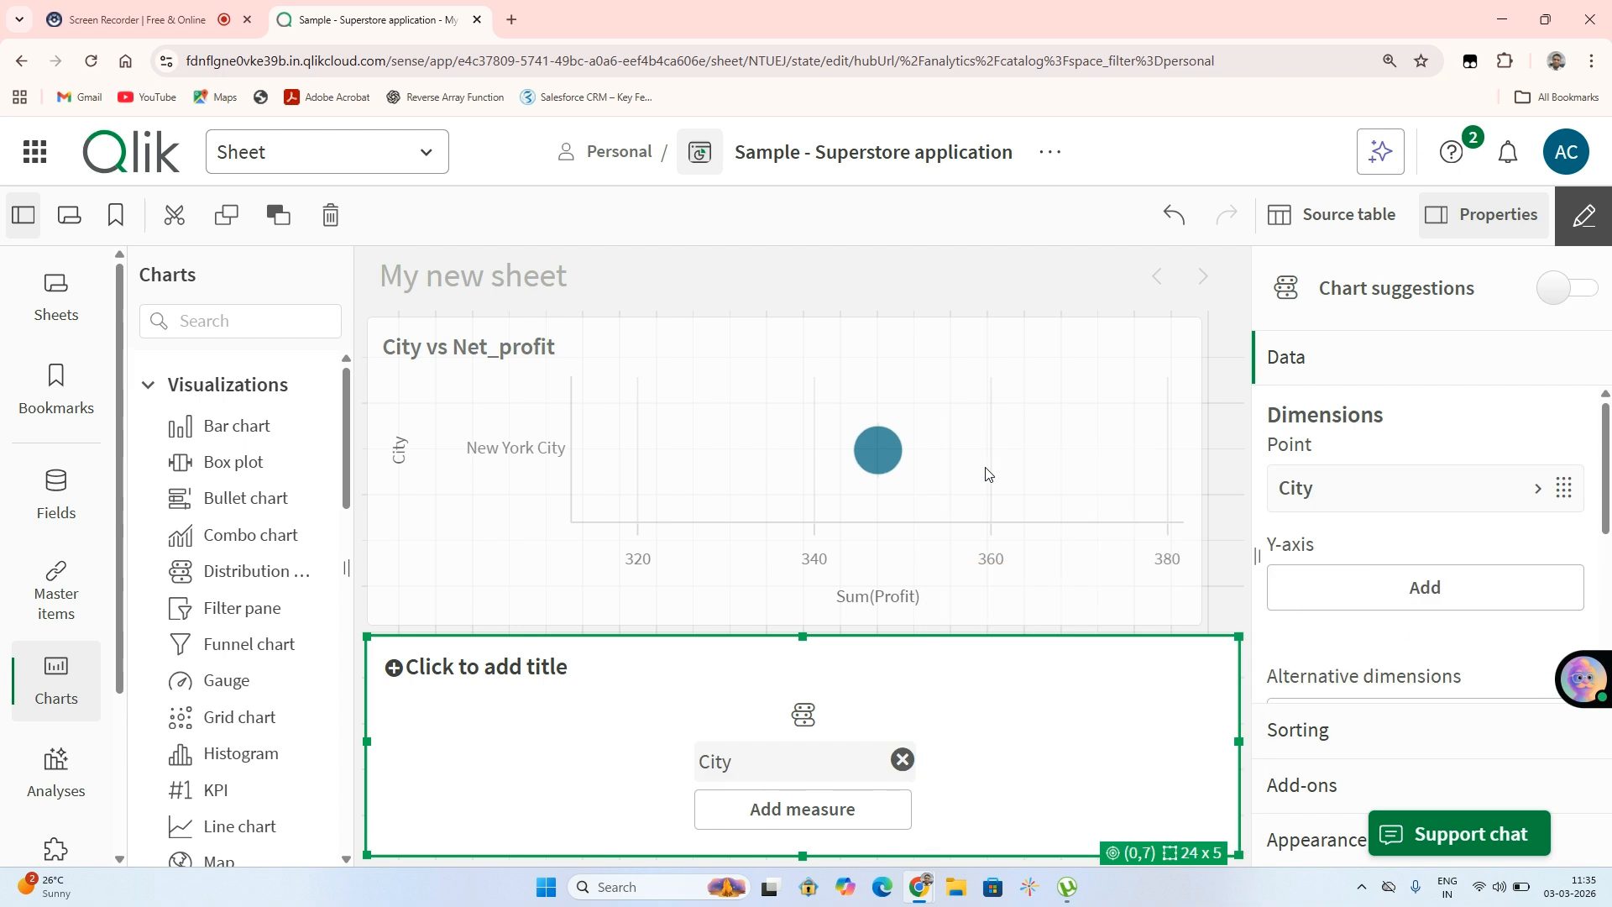
Add Sum(Sales) as the measure of the untitled City distribution plot.
click(869, 833)
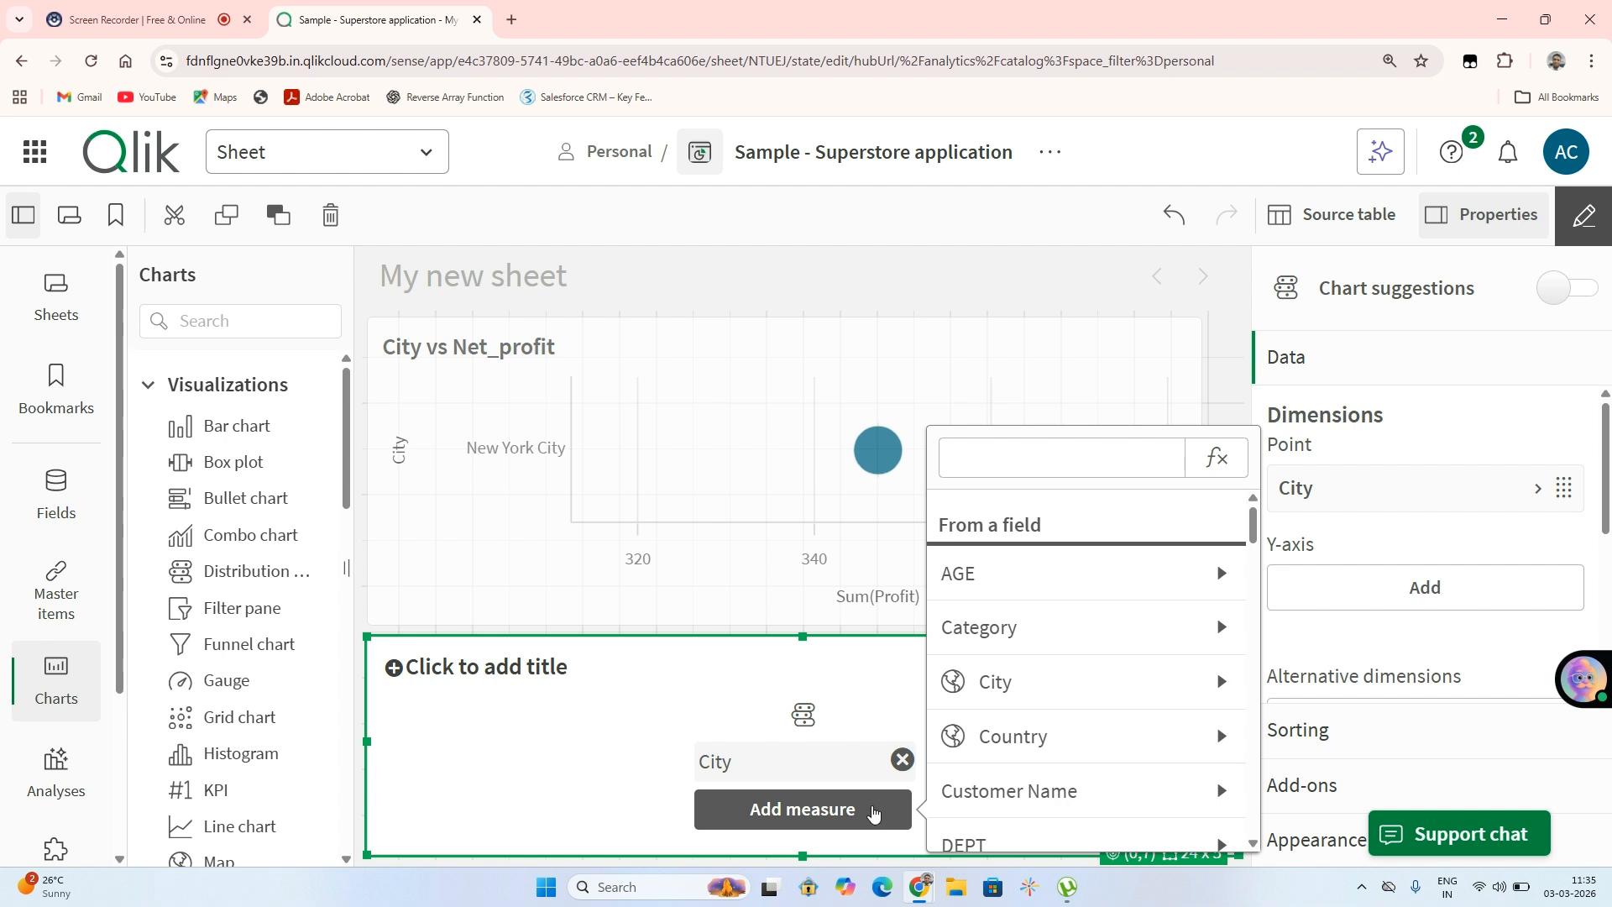
click(988, 453)
text(Sales)
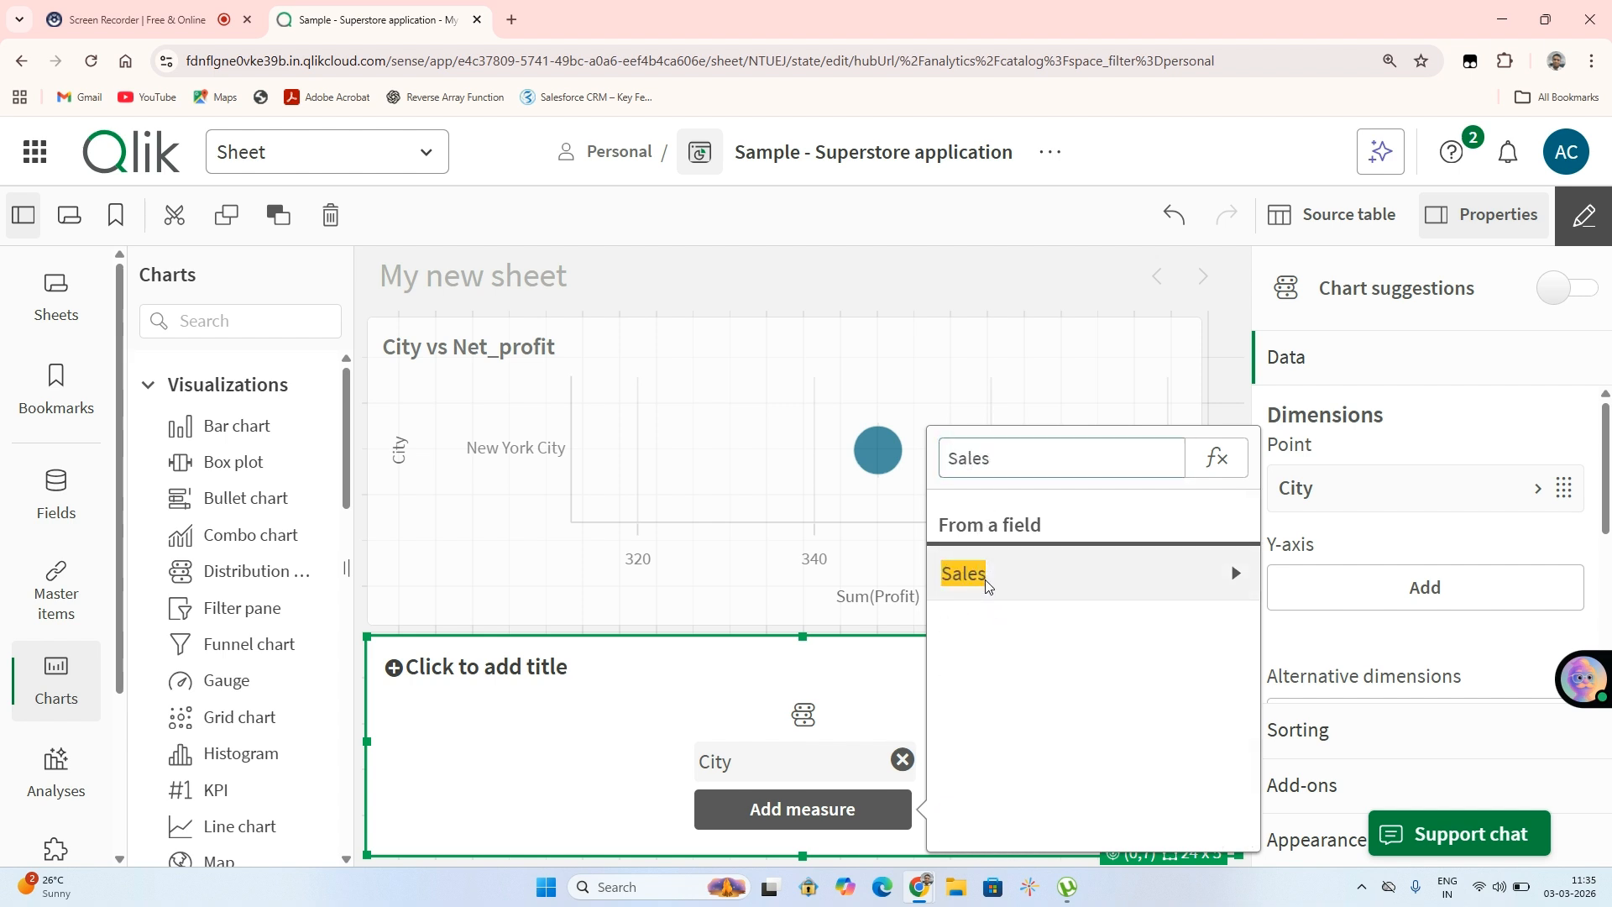
click(985, 577)
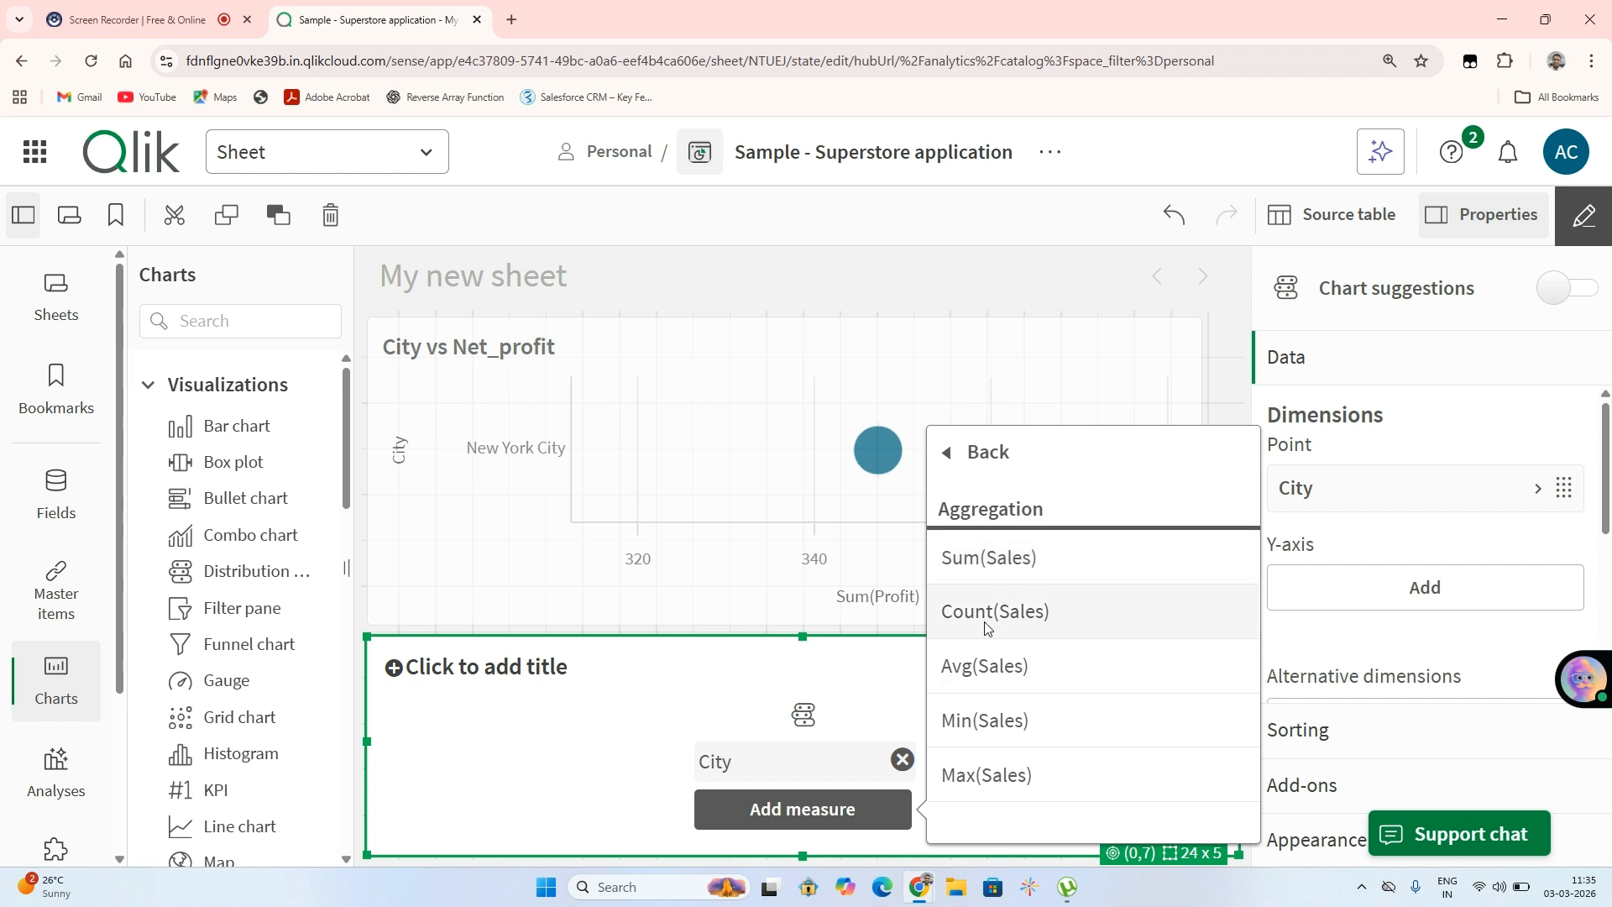
click(996, 571)
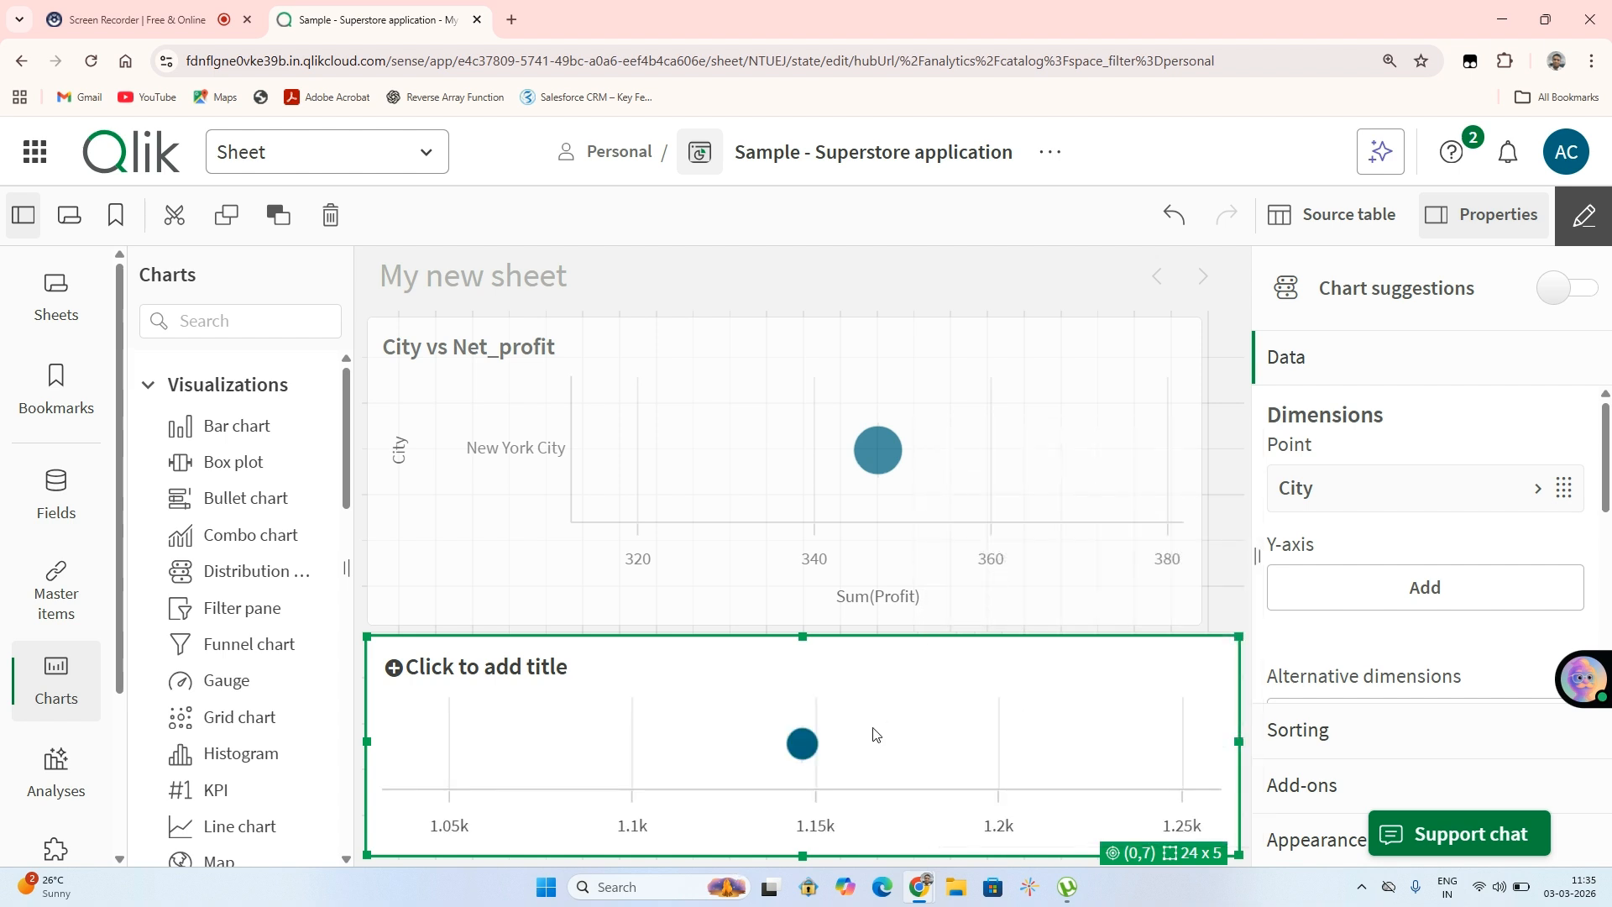
click(802, 635)
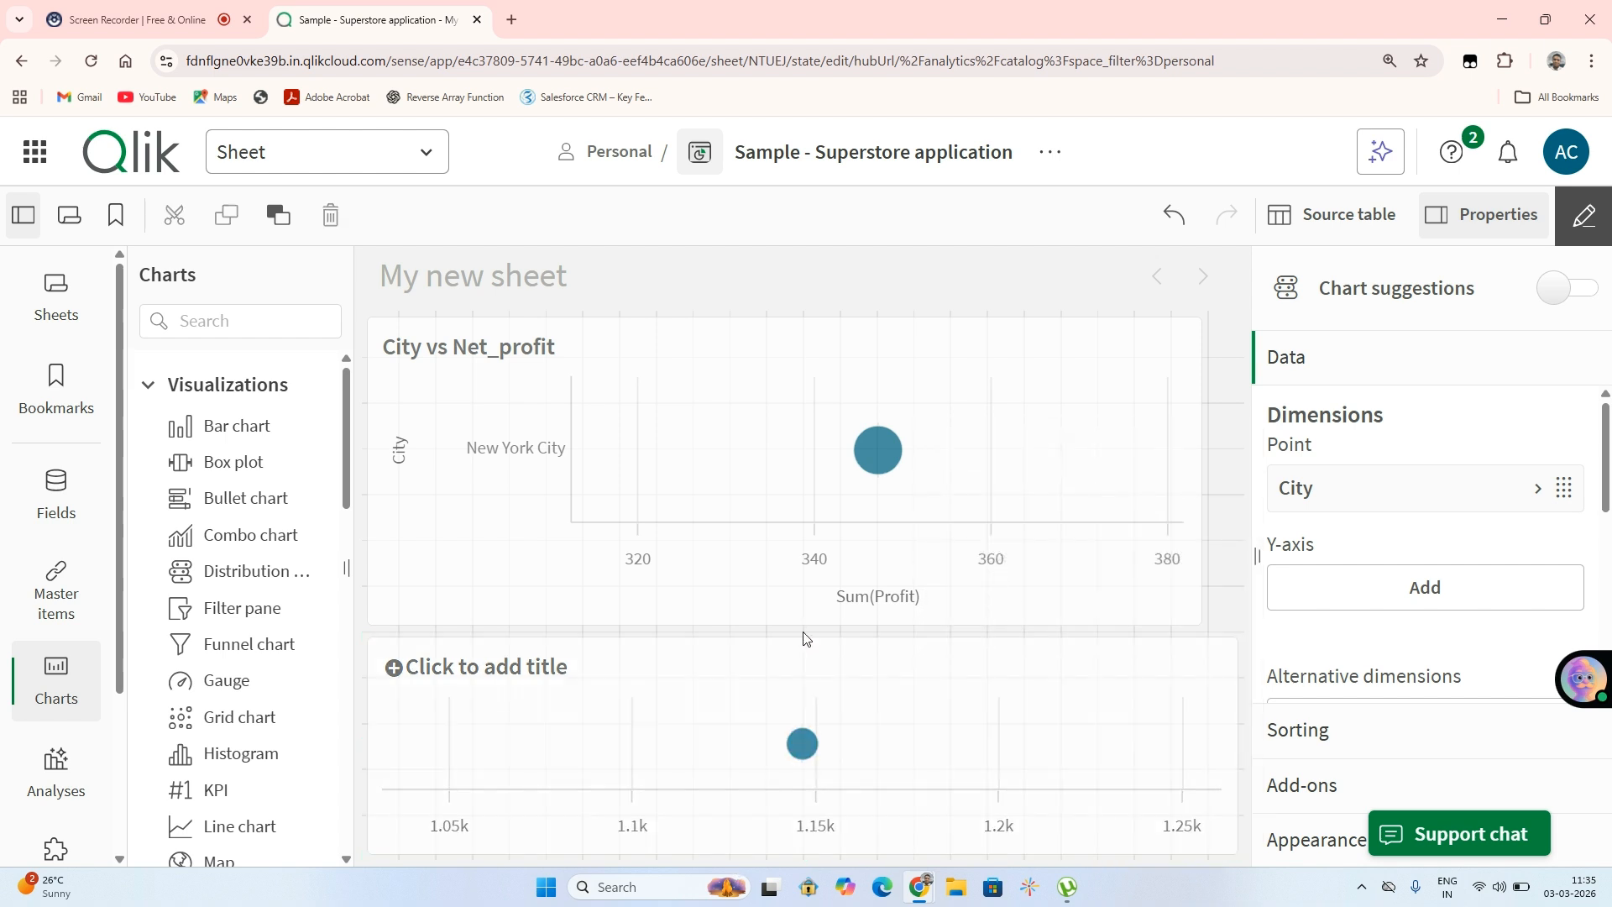
click(799, 654)
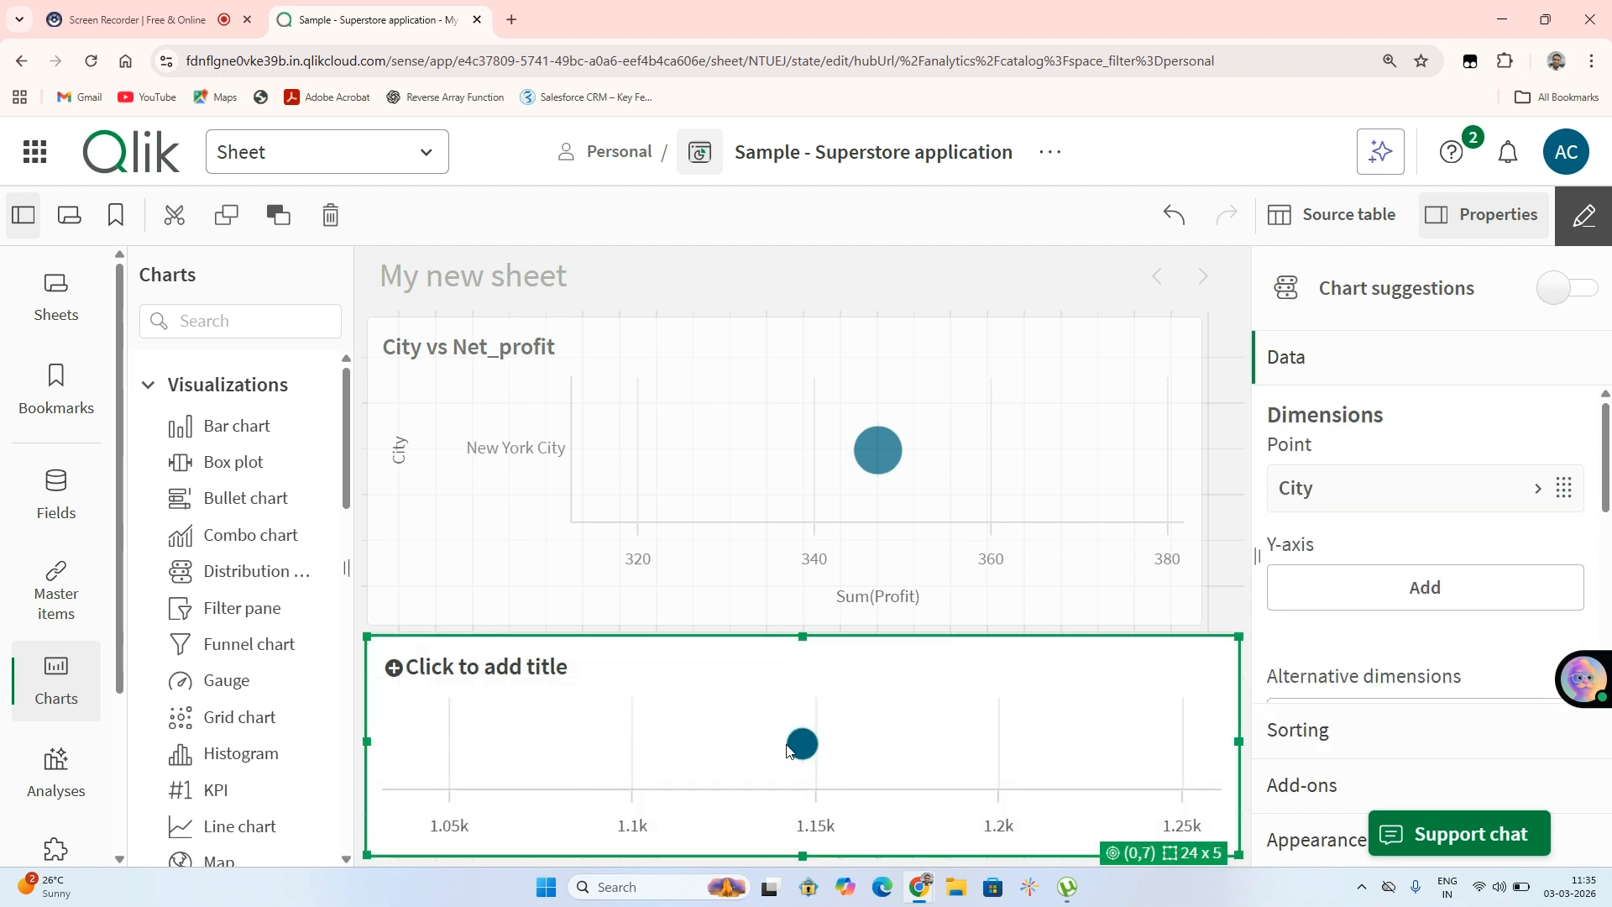
click(798, 749)
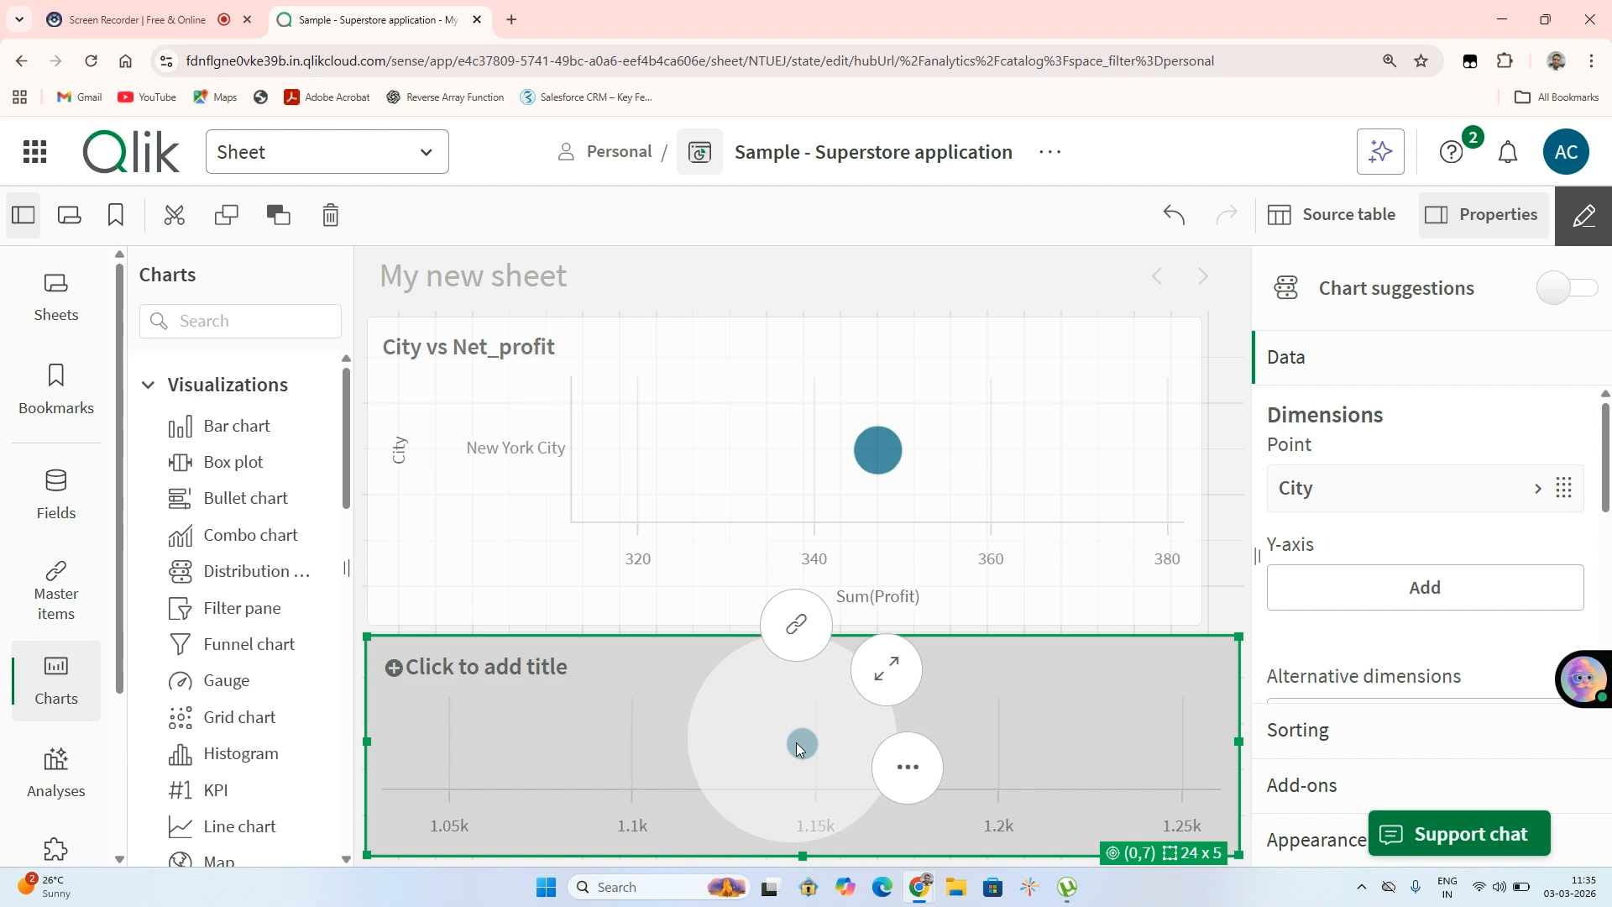
click(1150, 739)
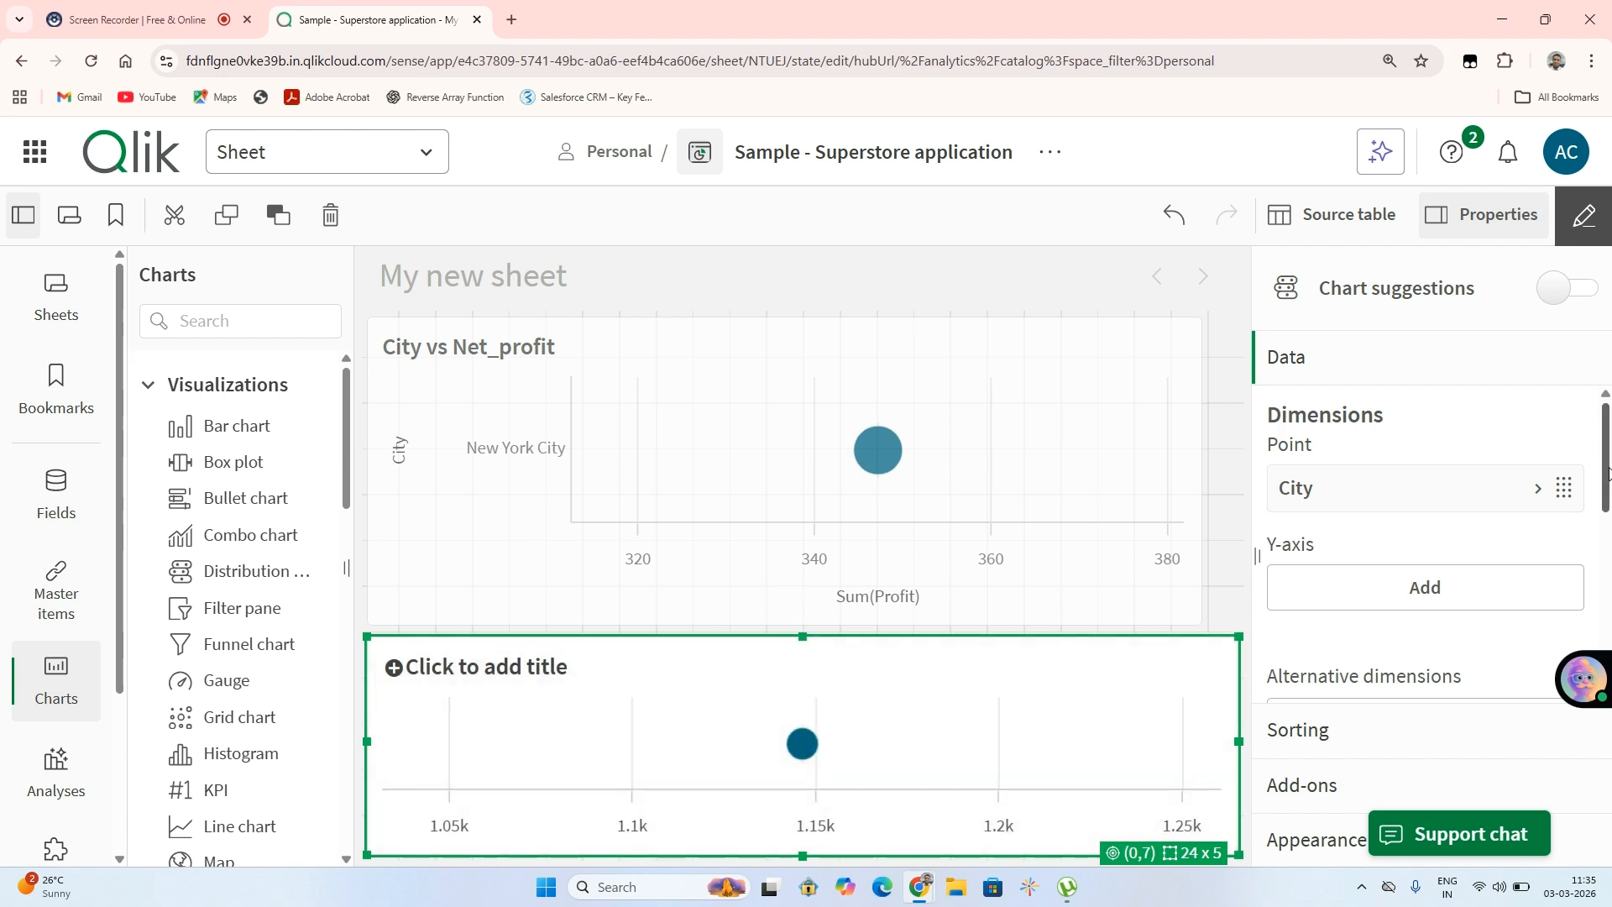
Leave edit mode, enter selection in the Sum(Sales) plot and cancel it.
scroll(1607, 475, down, 5)
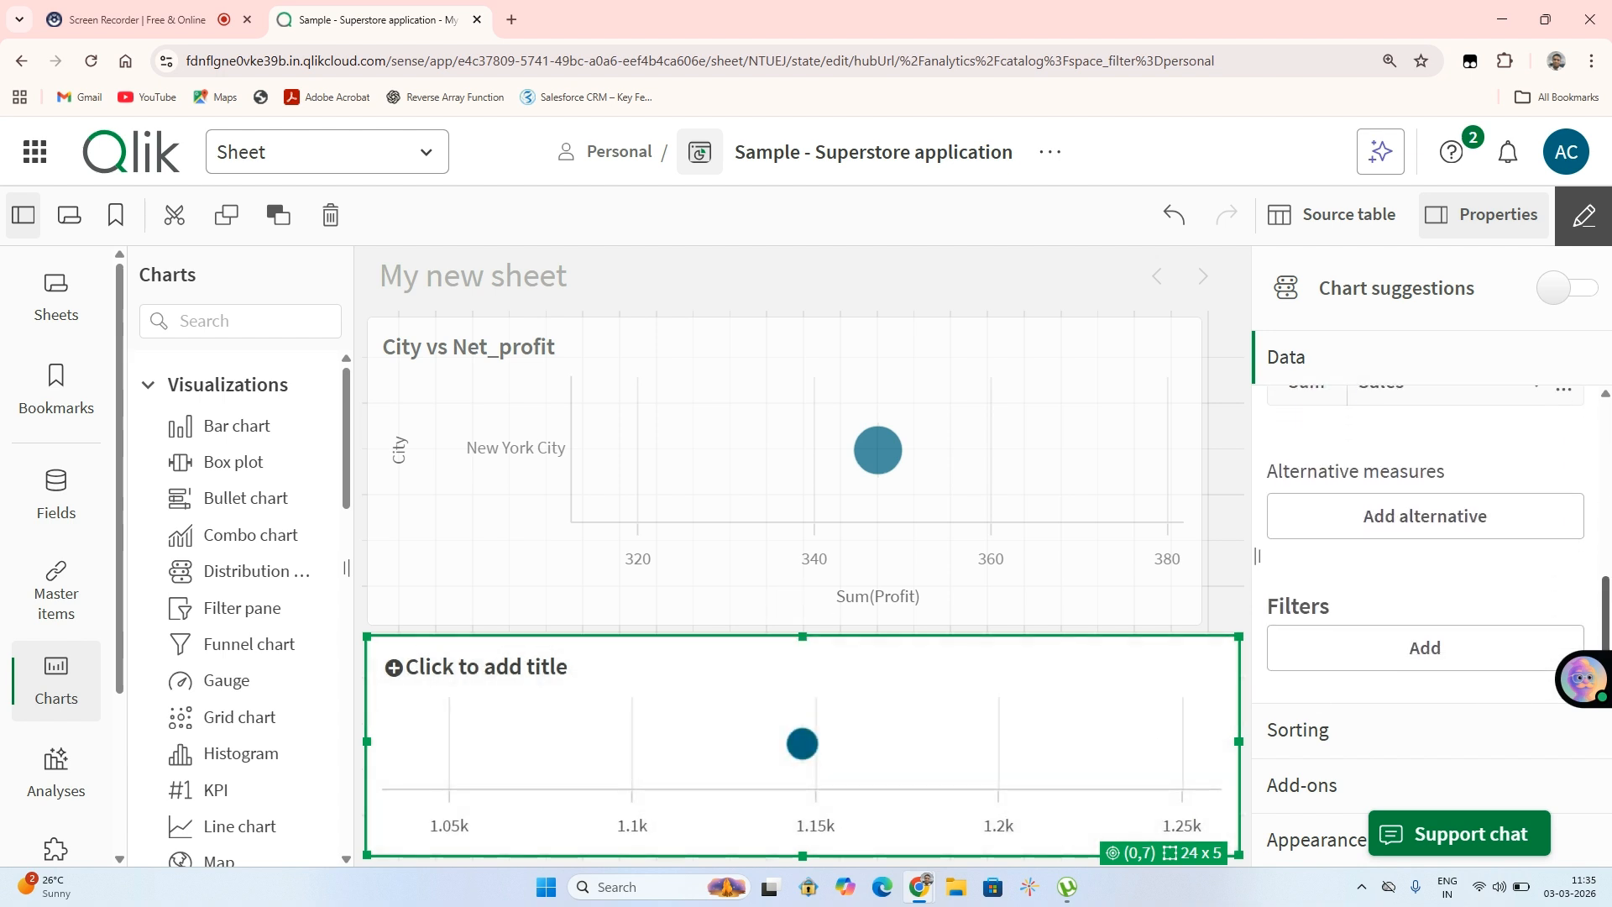
click(1583, 215)
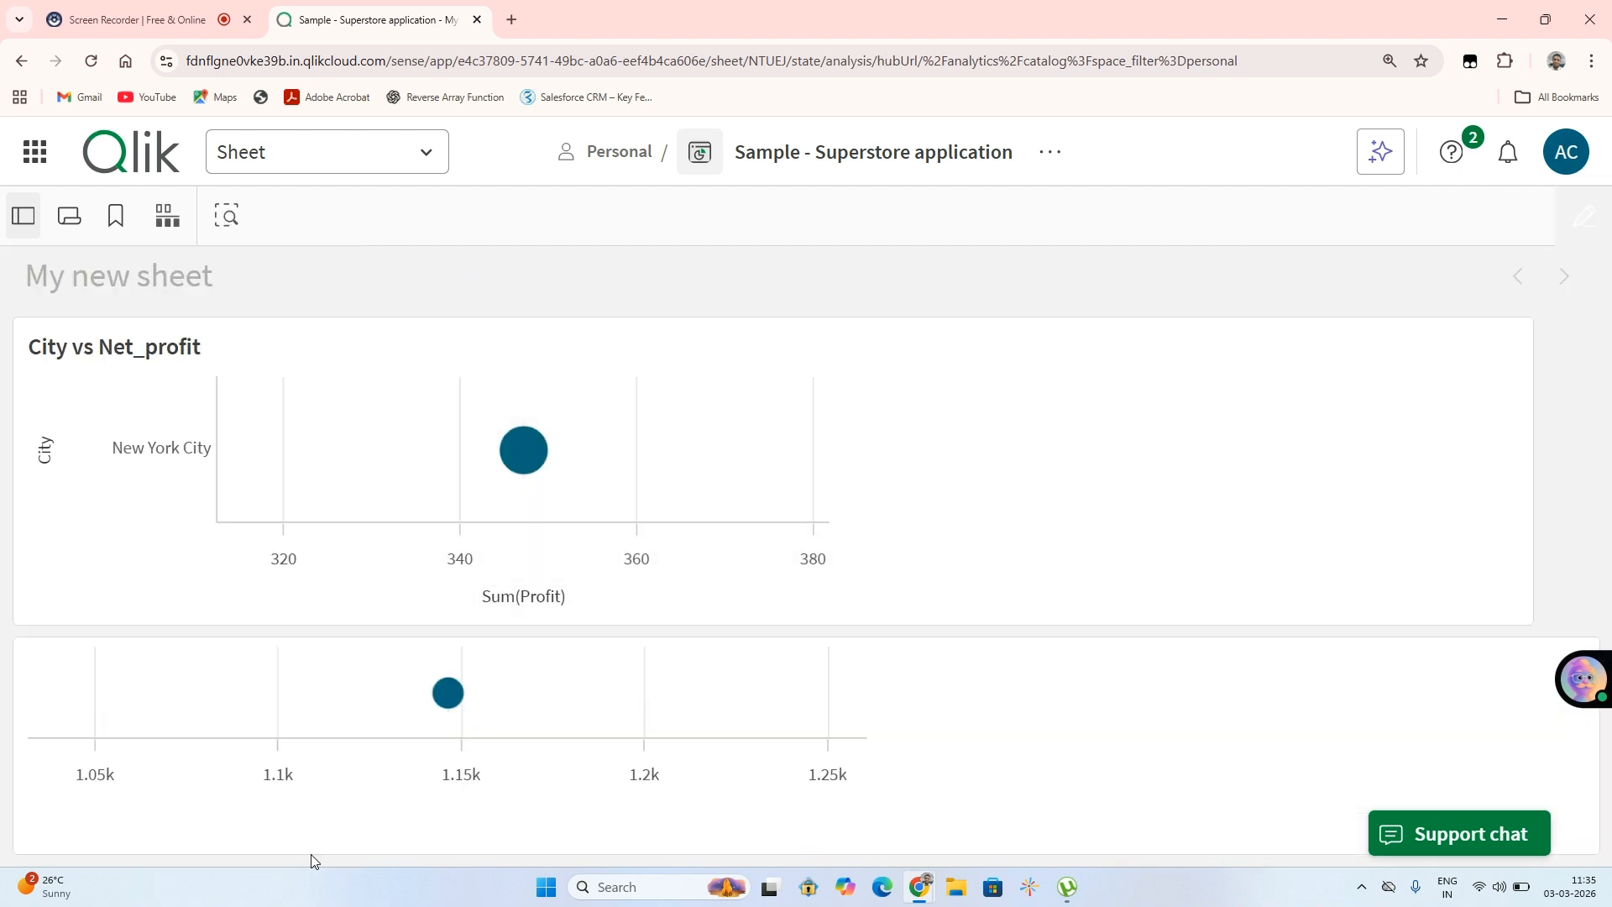
click(504, 682)
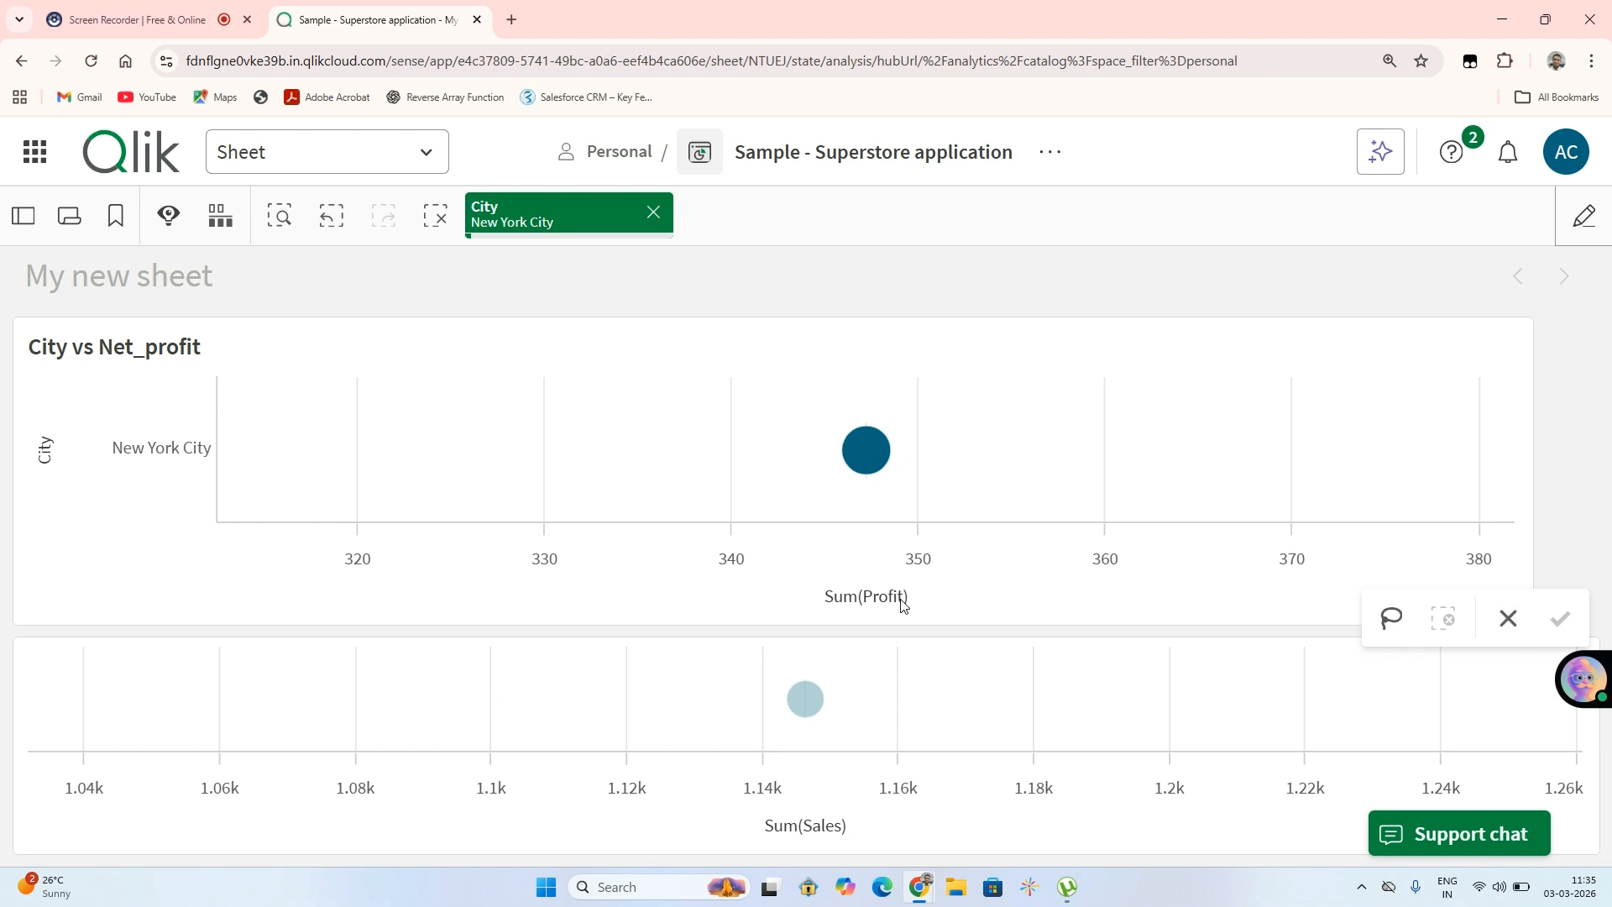
click(1507, 618)
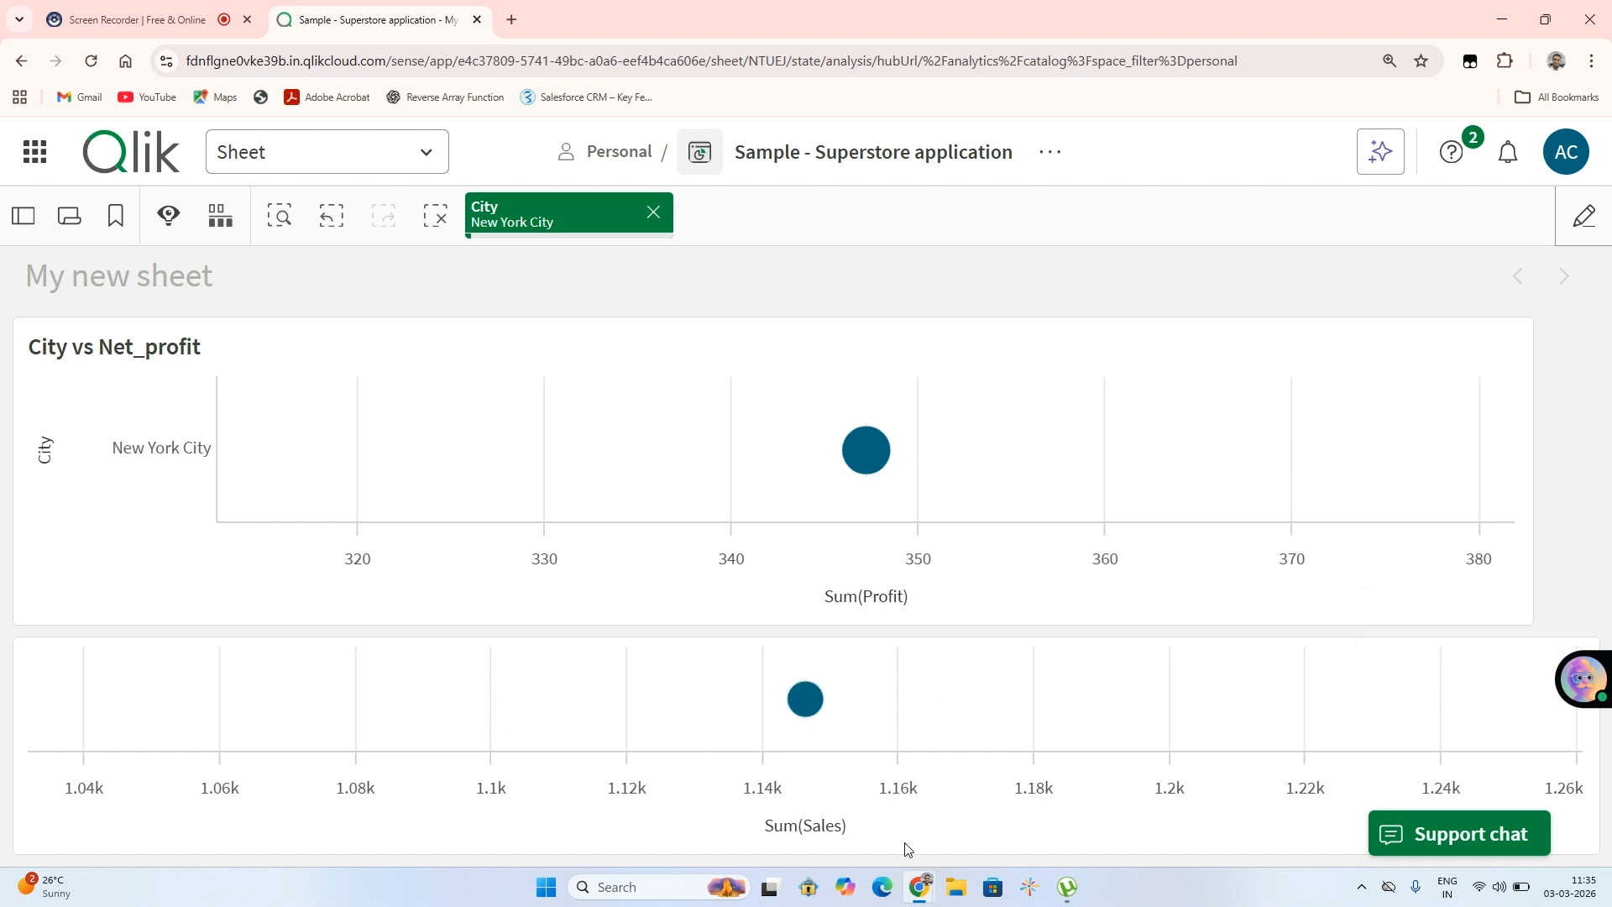
Examine the Sum(Sales) plot's dimension and measure in its exploration view and return to the sheet.
click(1284, 707)
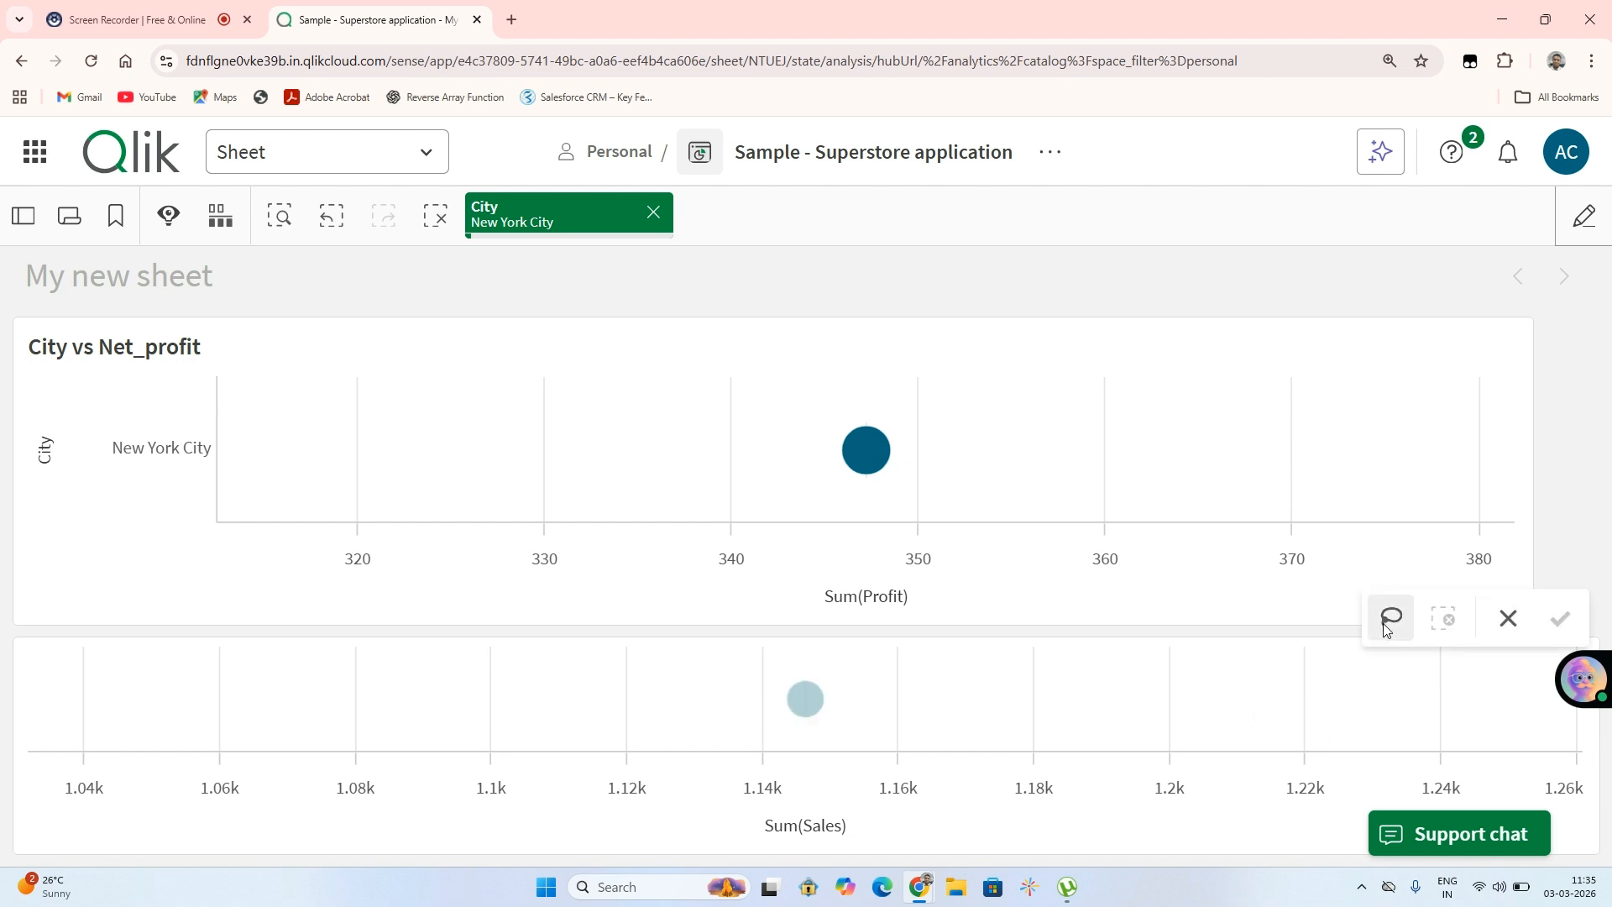
click(1101, 698)
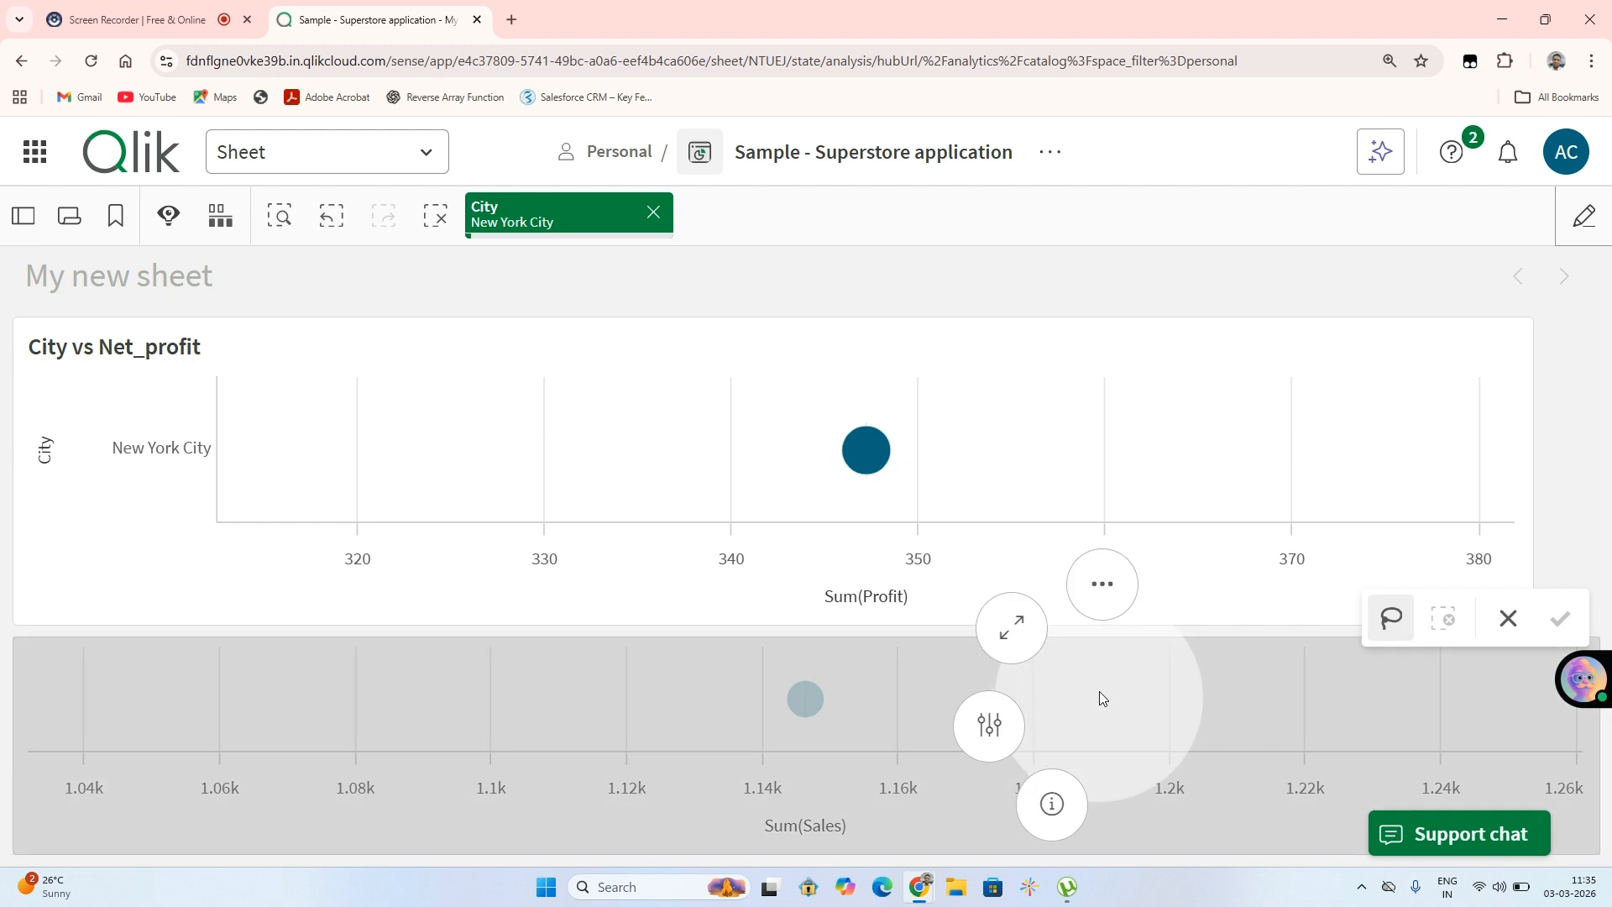
click(988, 723)
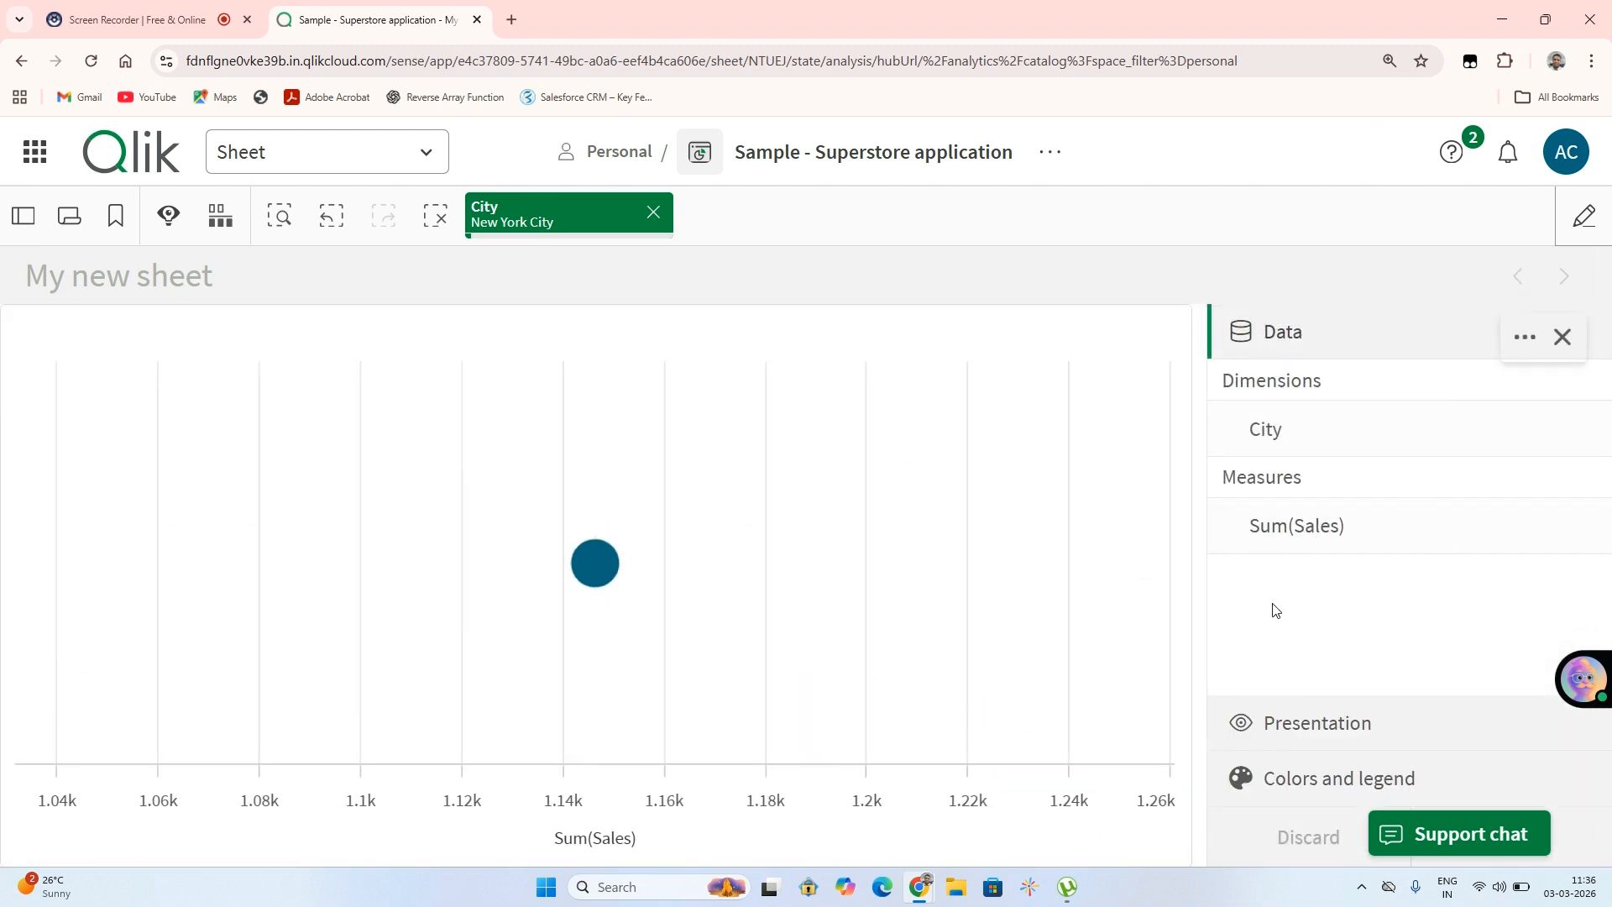
click(585, 564)
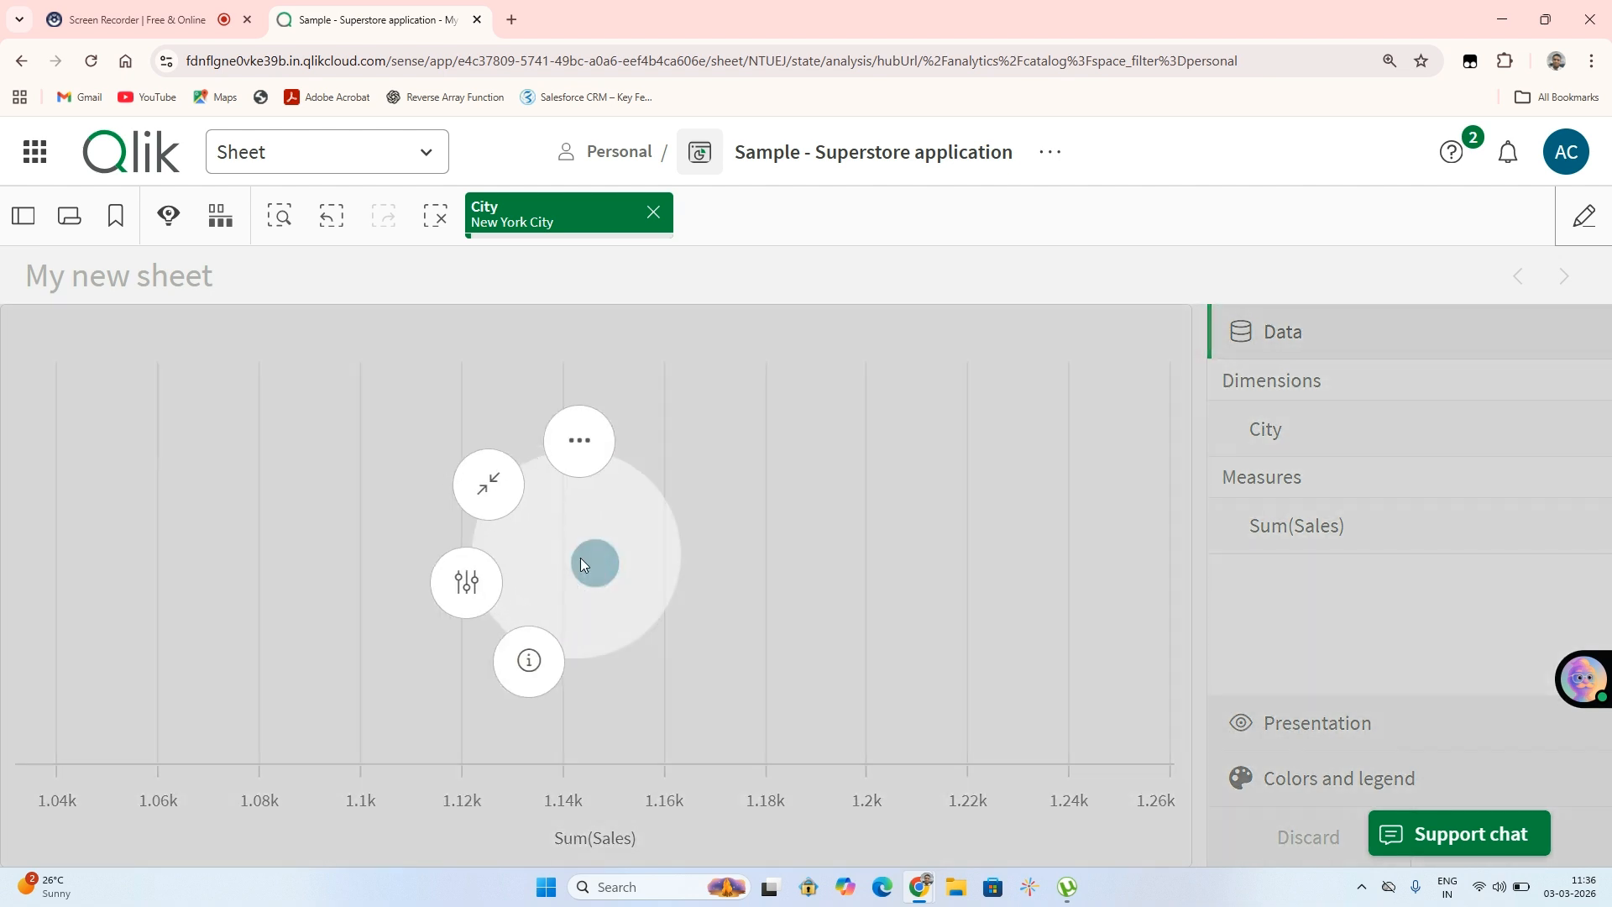
click(488, 484)
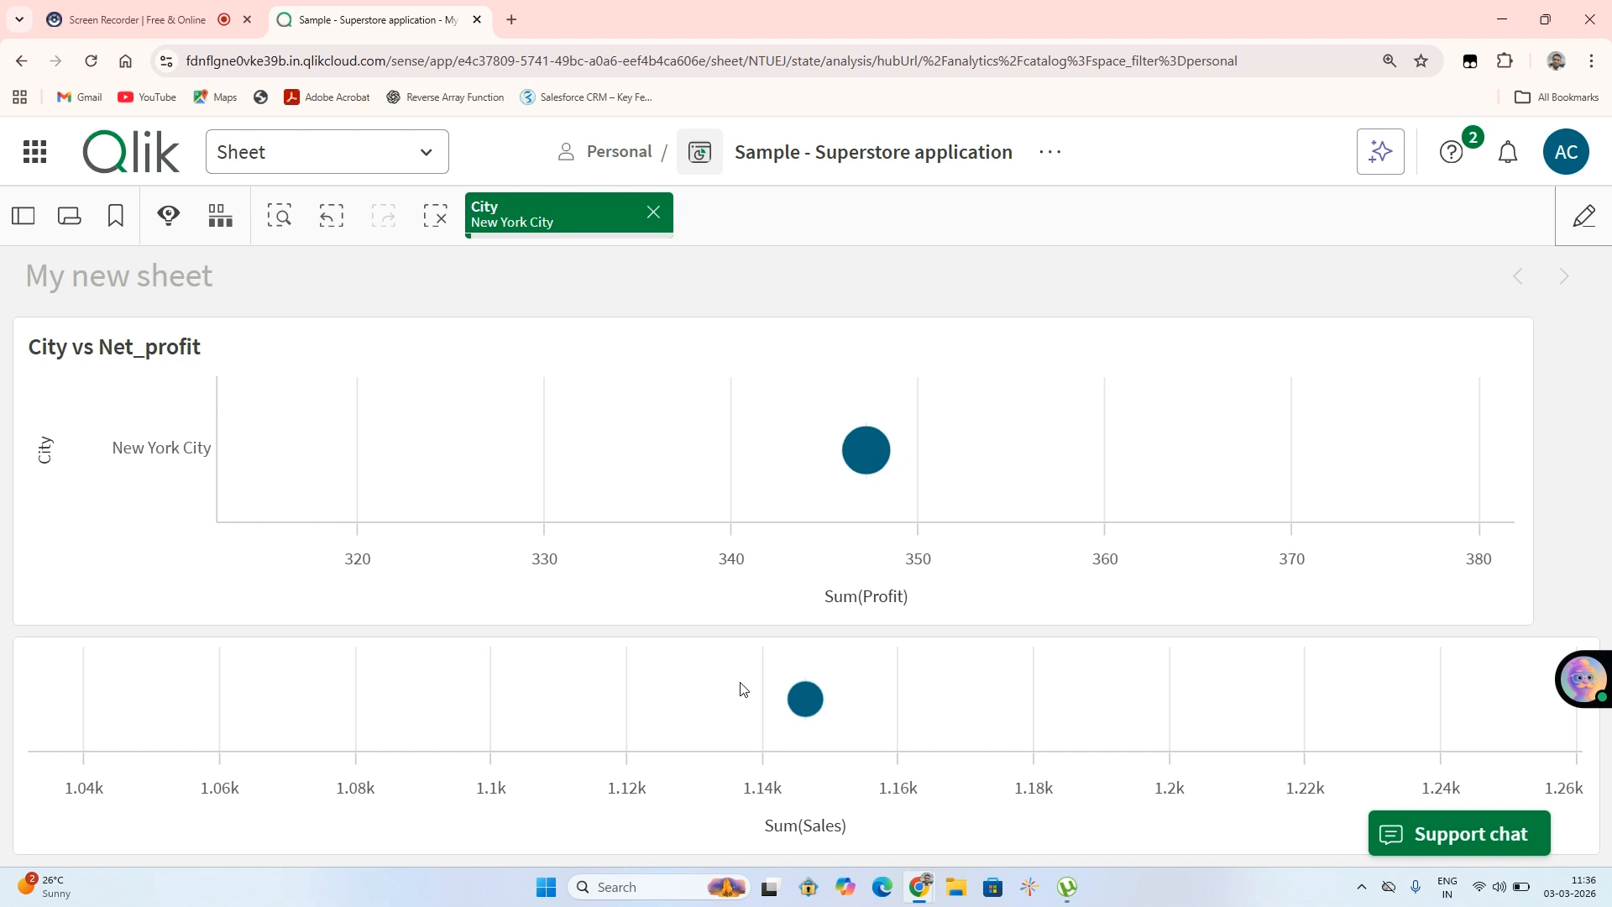
Enlarge the Sum(Sales) plot to fill the sheet and look at its available chart actions.
click(812, 716)
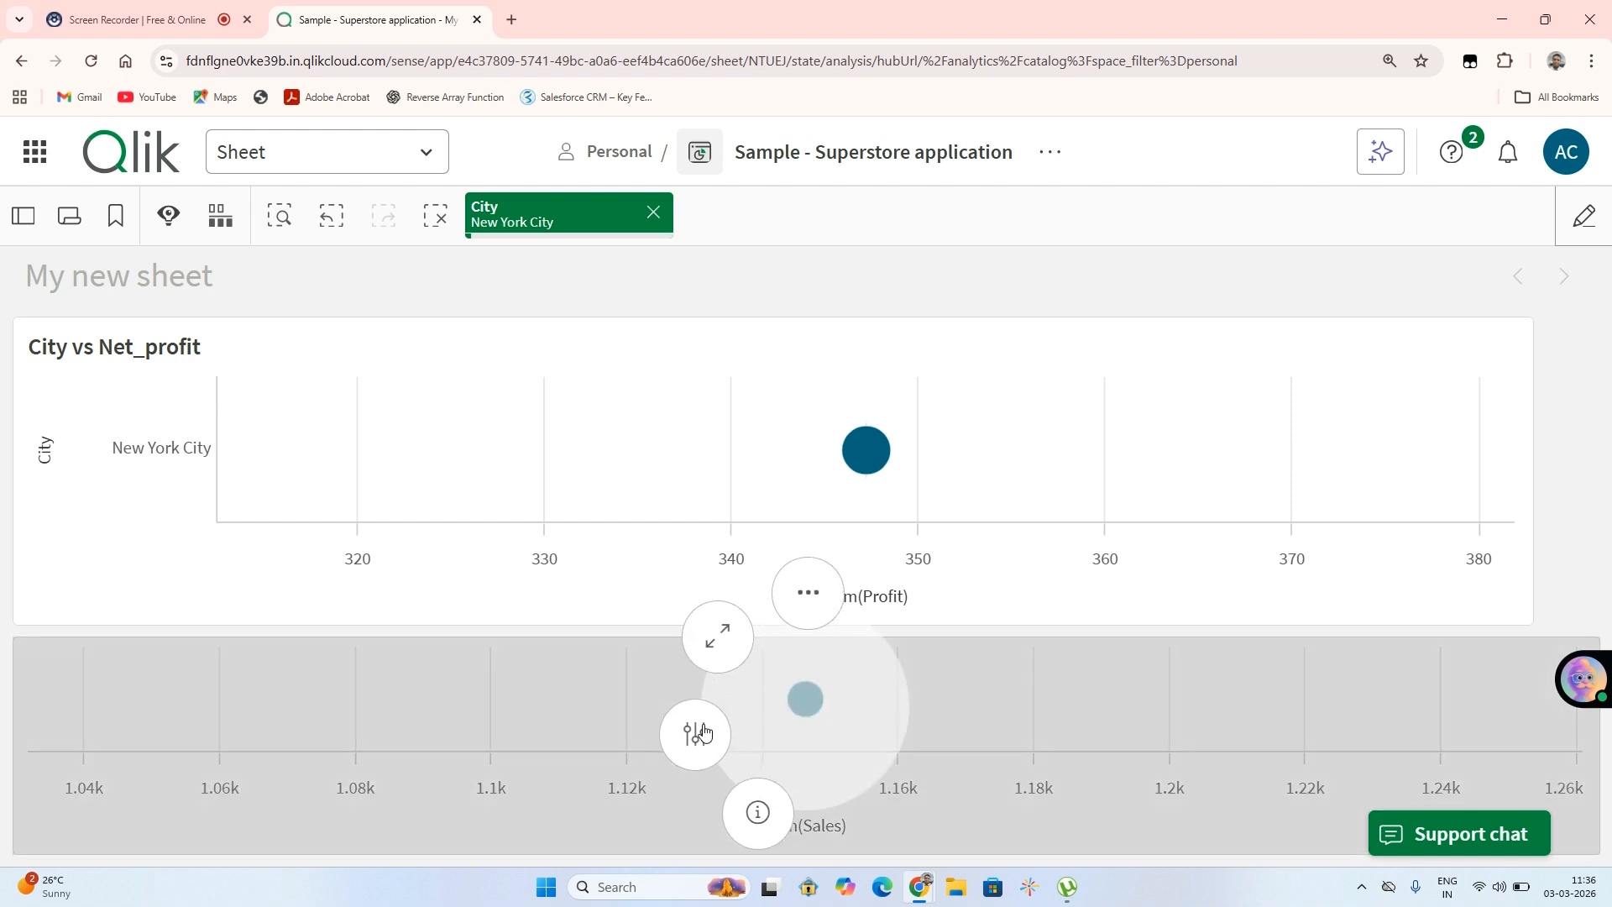
click(704, 733)
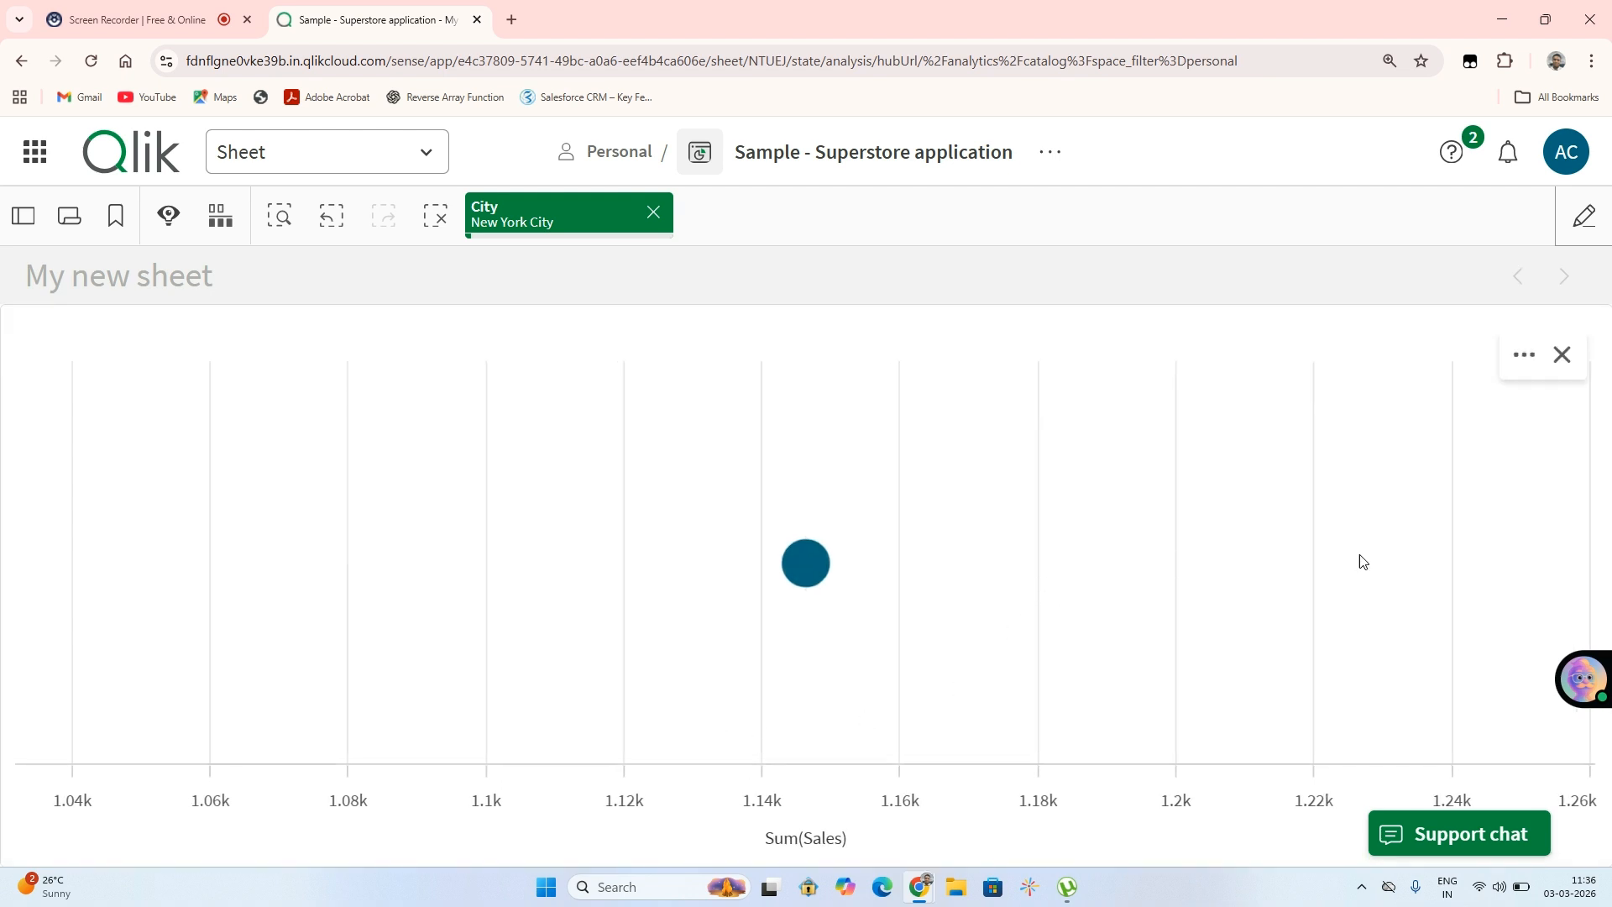
click(1514, 382)
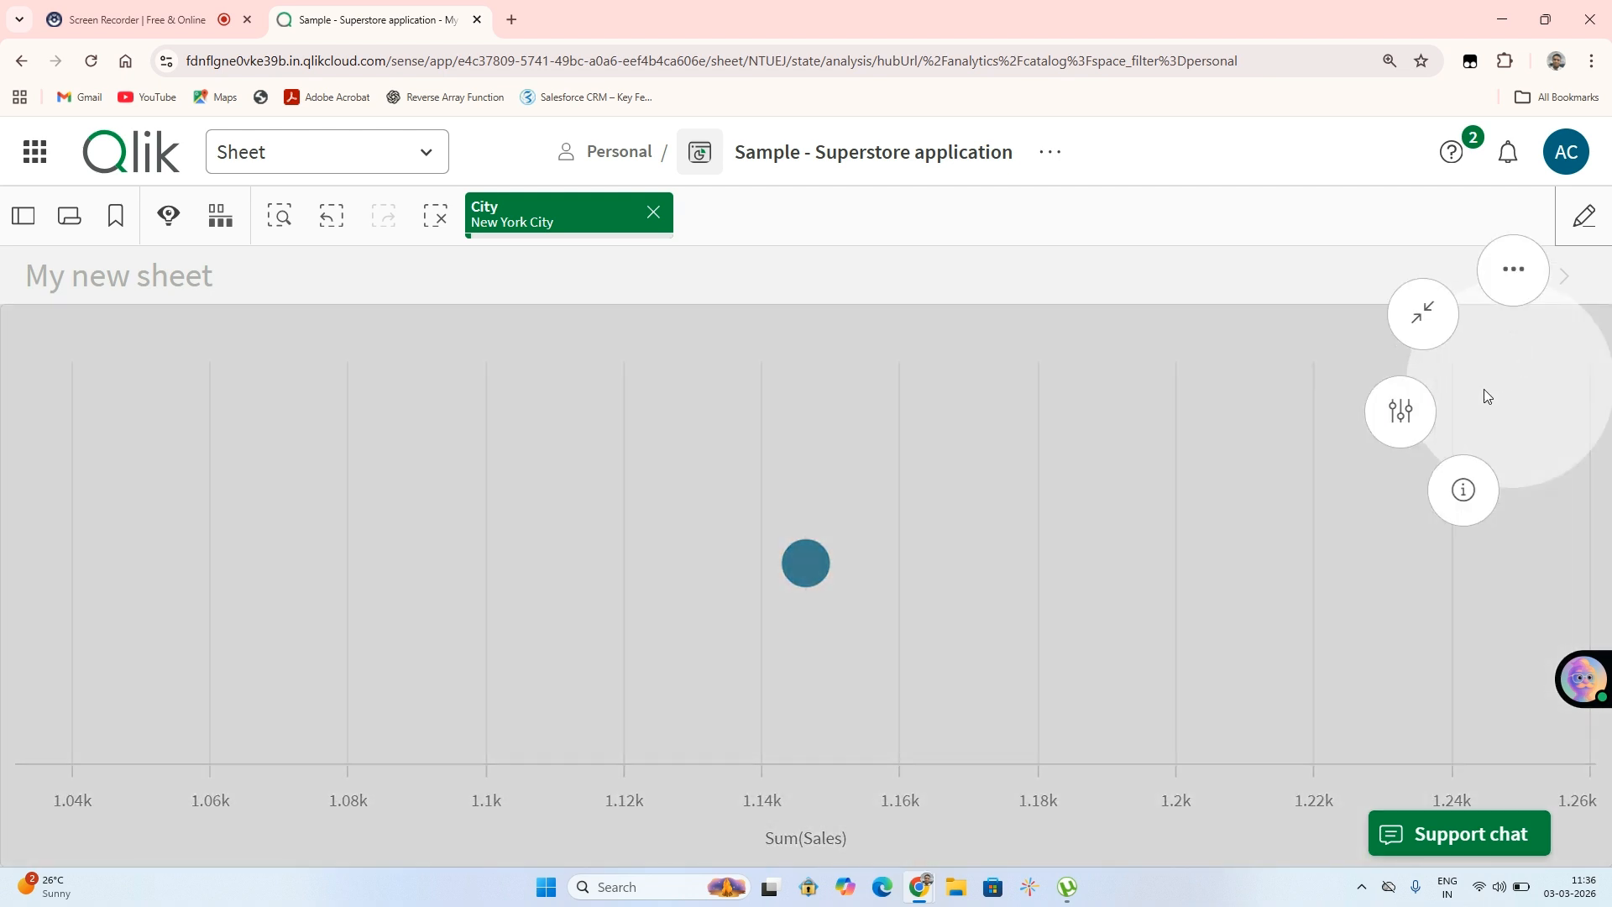
click(1267, 416)
Return to editing the sheet and examine the Sum(Sales) plot's data properties, from its dimensions down to its filters.
click(1582, 215)
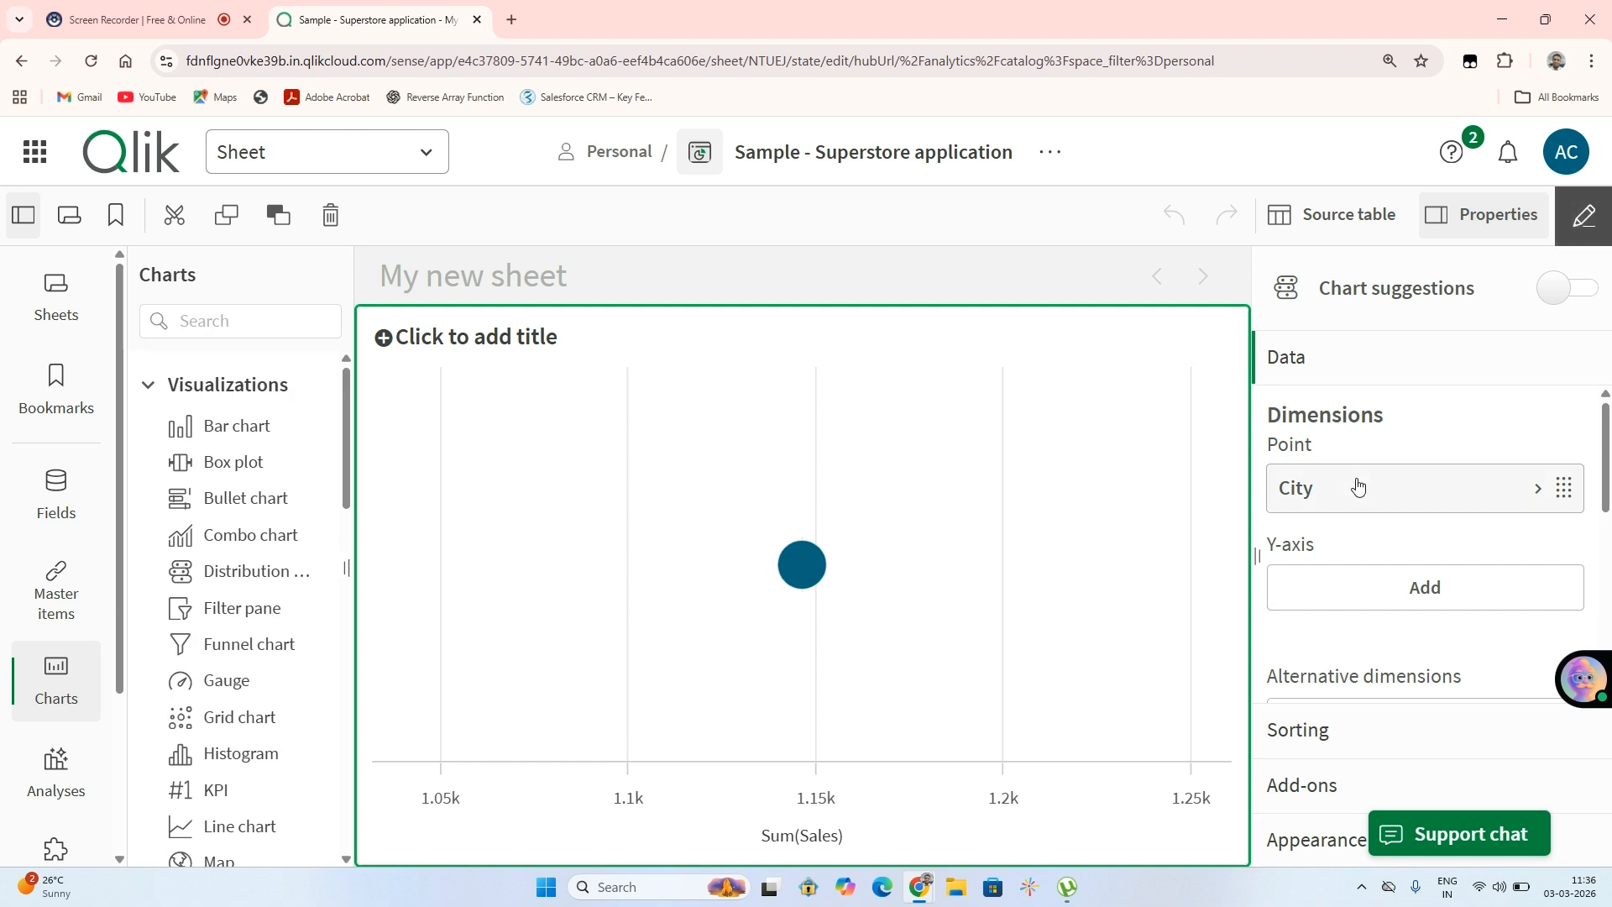
scroll(1356, 465, down, 2)
scroll(1355, 464, down, 3)
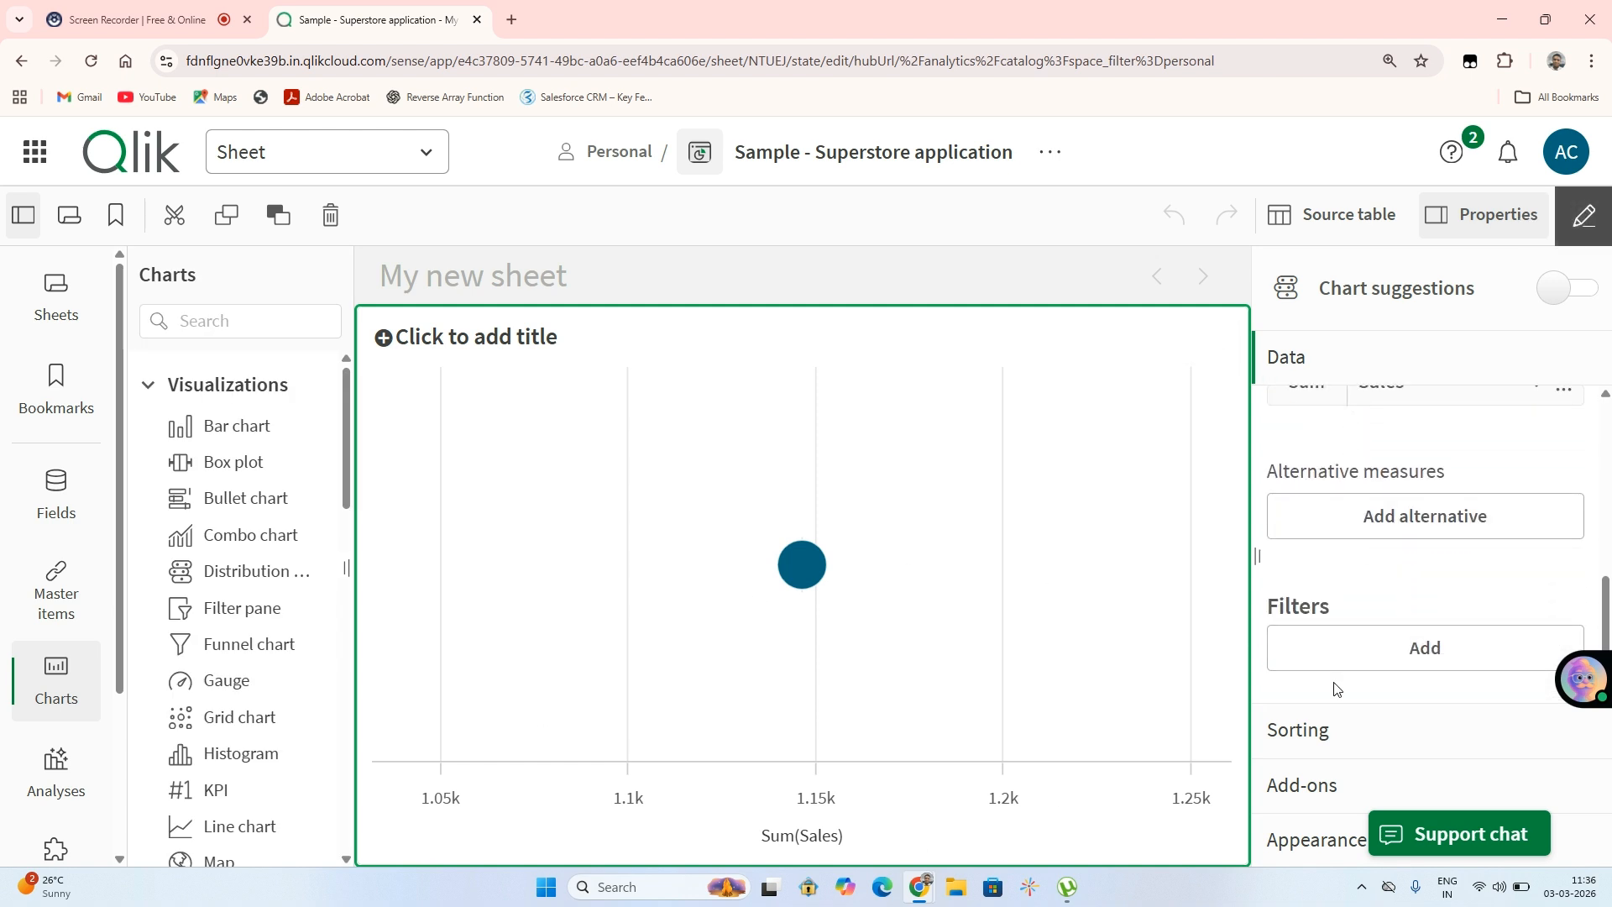
scroll(1371, 507, up, 5)
scroll(1370, 504, down, 2)
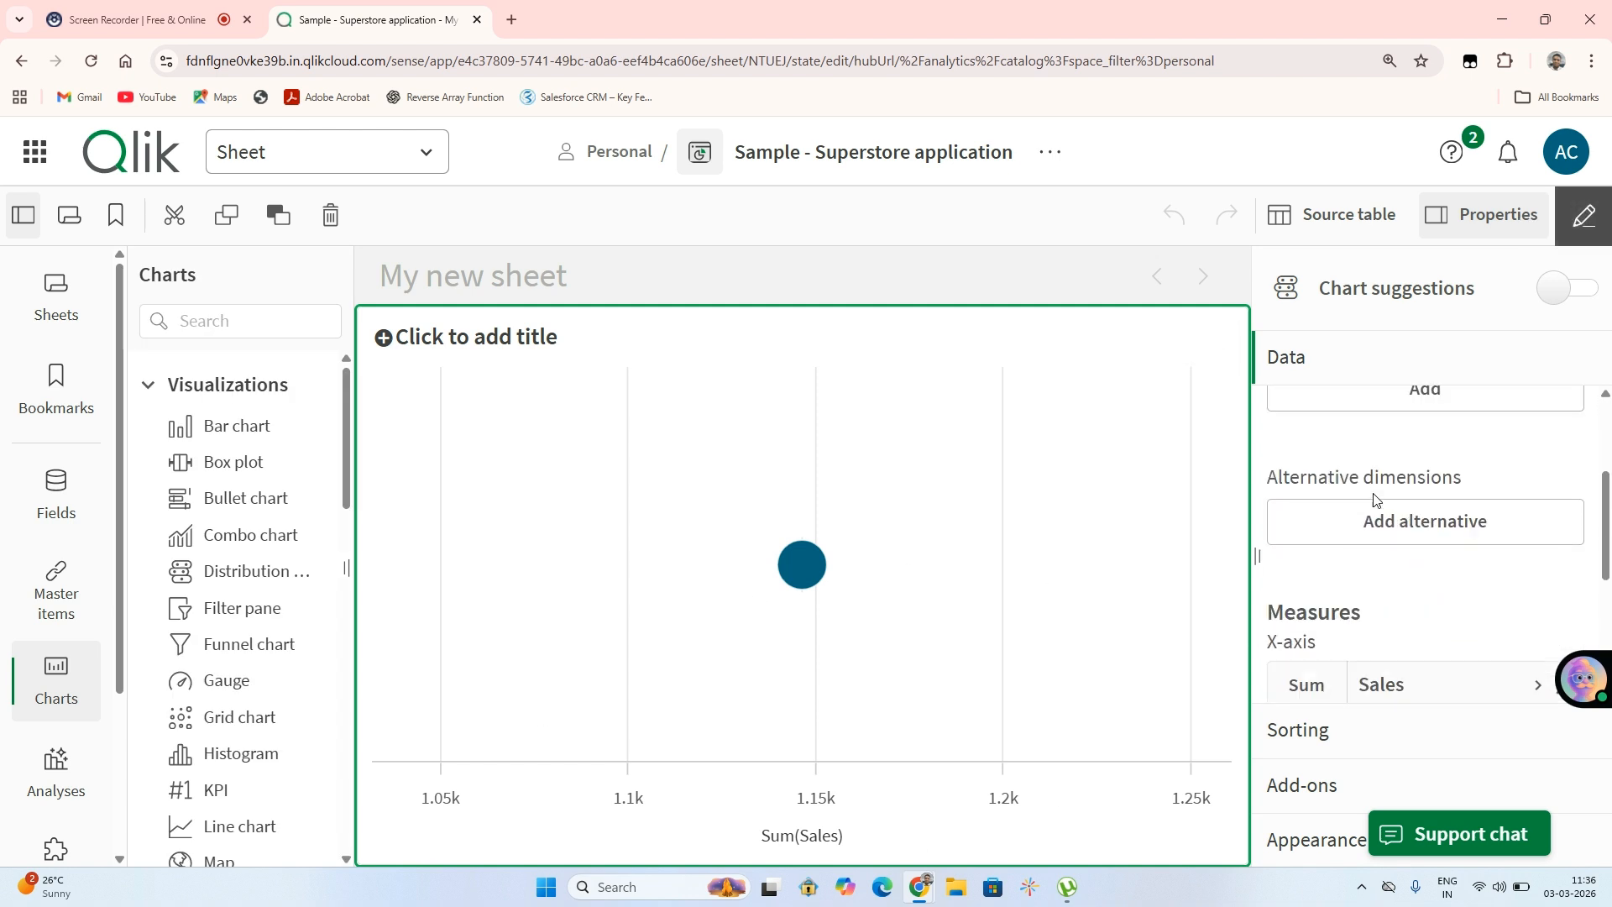
scroll(1374, 499, up, 1)
click(95, 4)
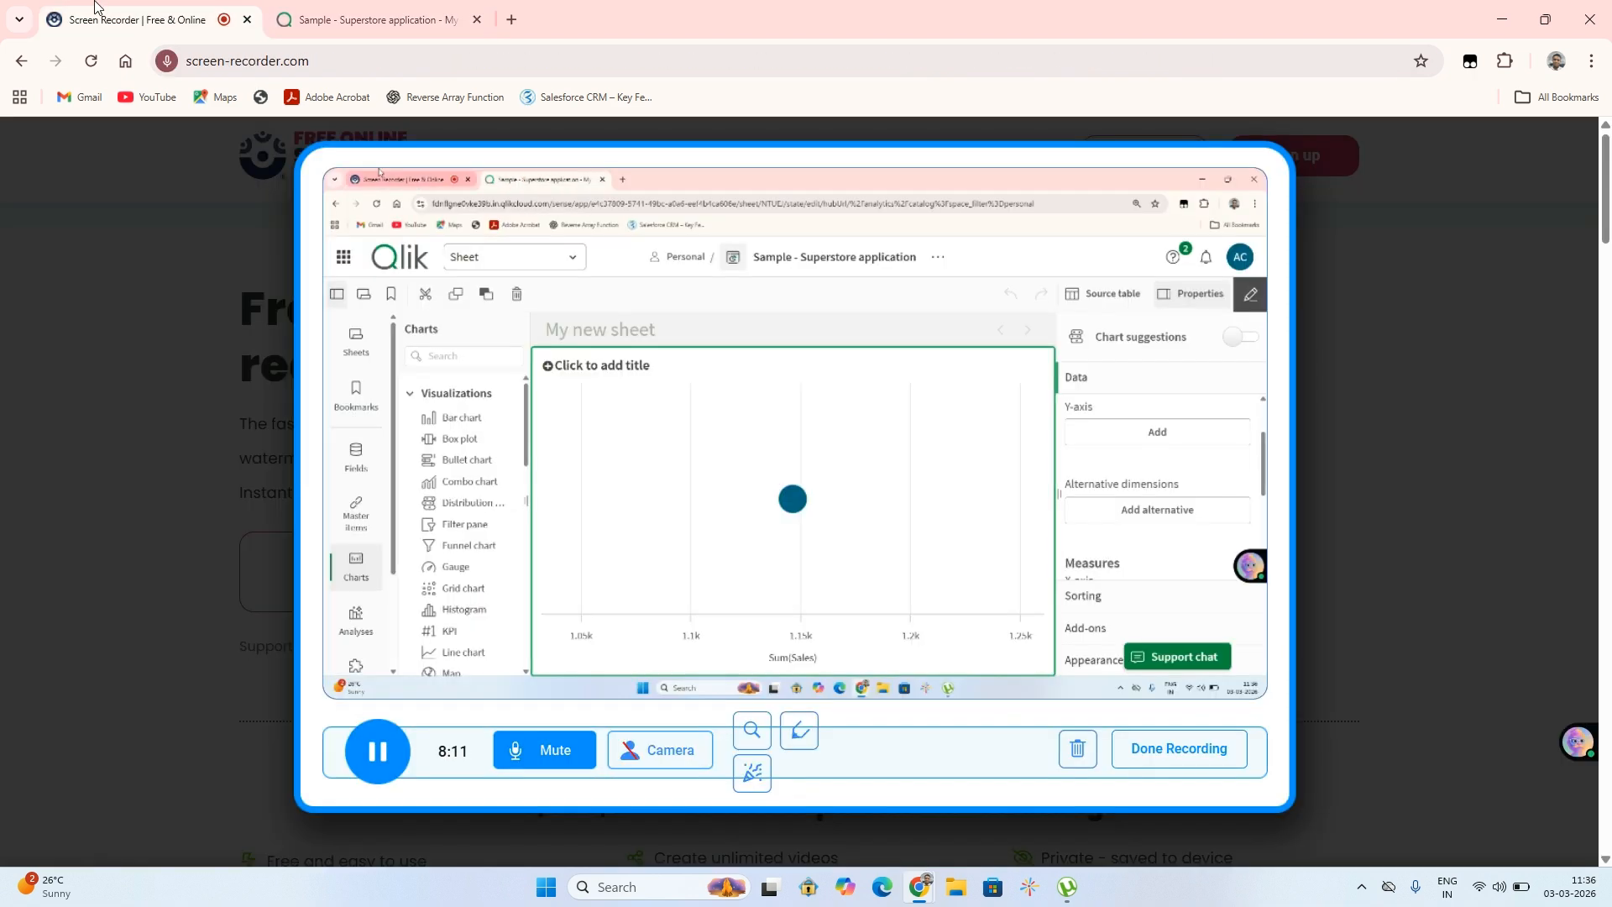